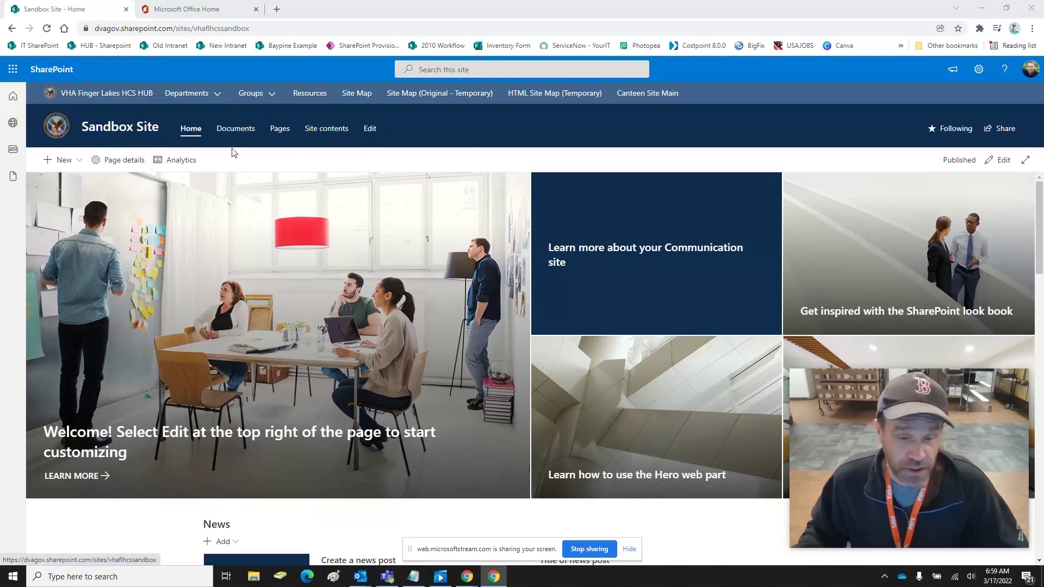
View the Sandbox Site contents through the gear menu, then return to Microsoft Office Home
click(979, 69)
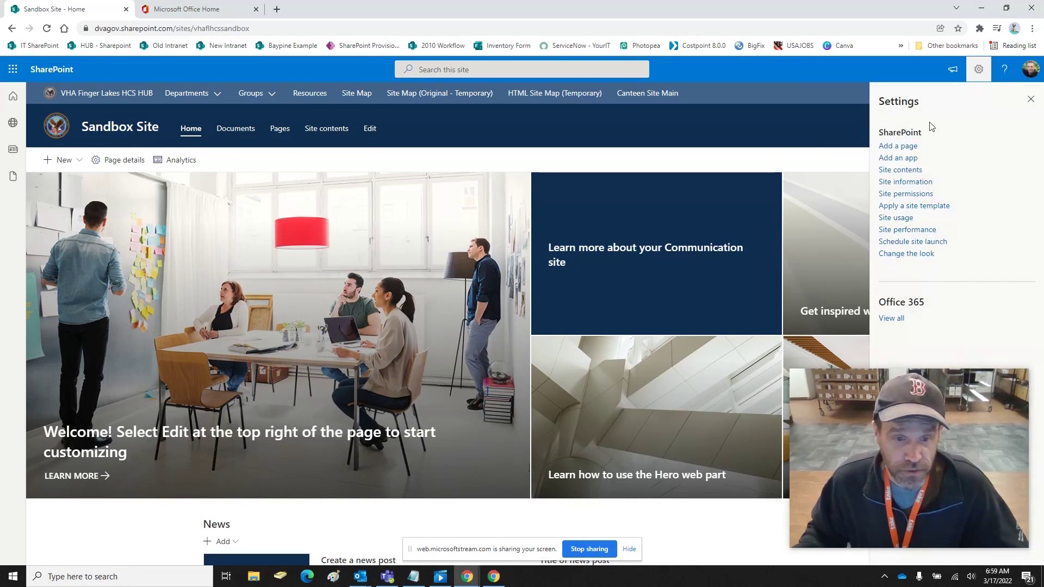
click(916, 170)
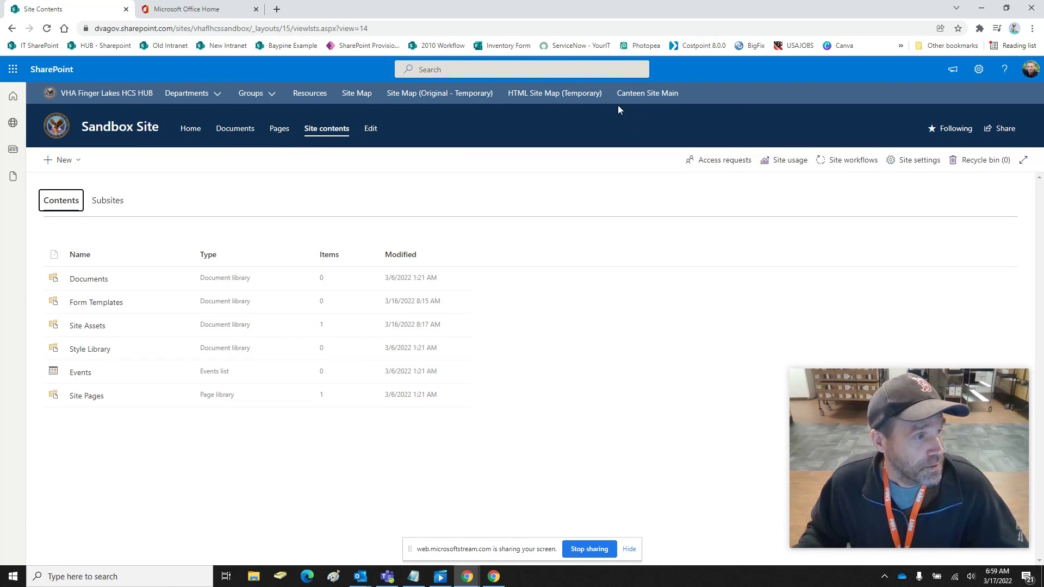
click(235, 7)
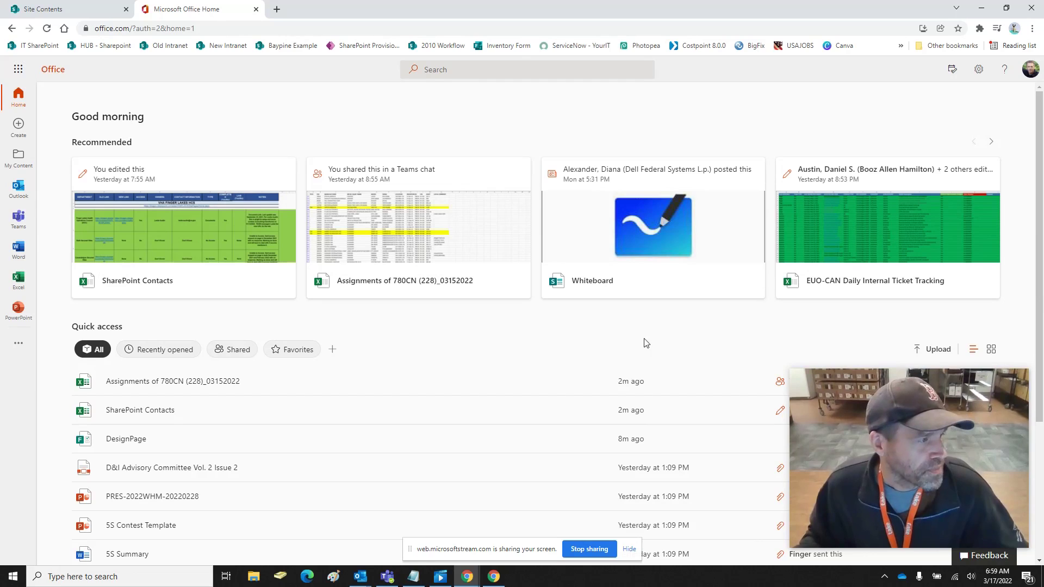
Launch Microsoft Forms from Office's all-apps page and start a new blank form
click(19, 70)
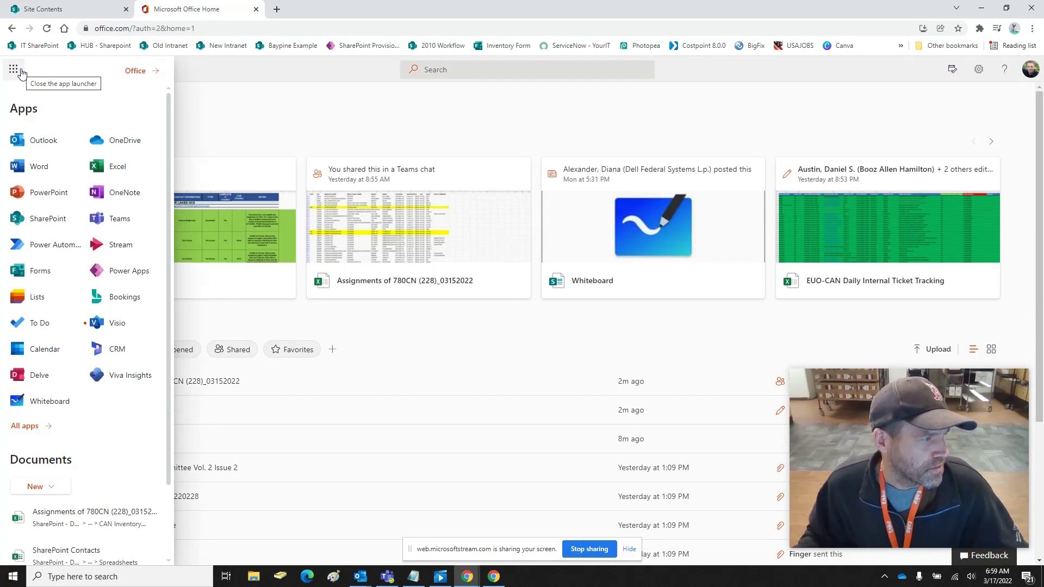
click(25, 427)
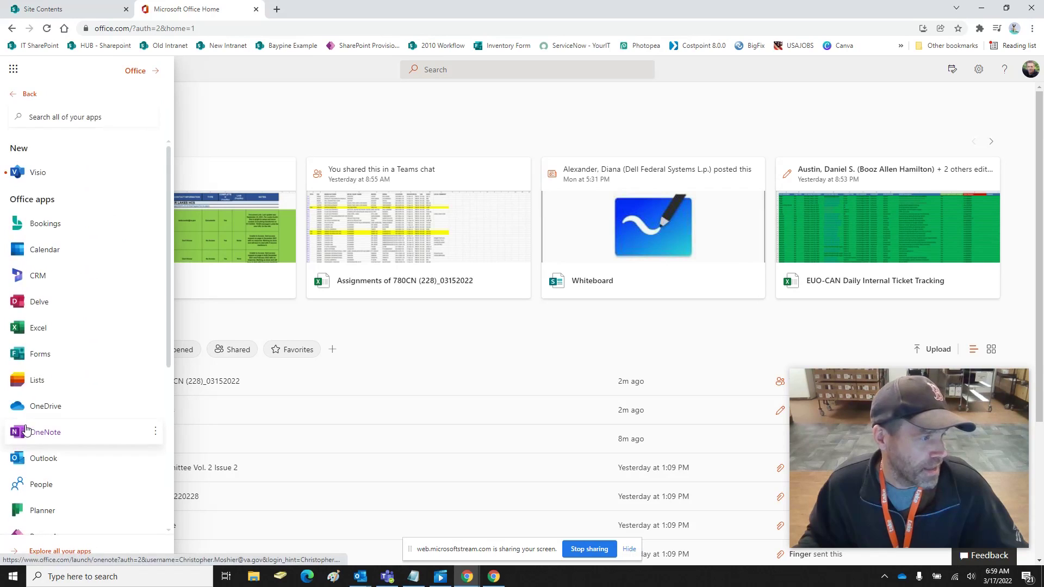
scroll(60, 479, down, 5)
click(60, 551)
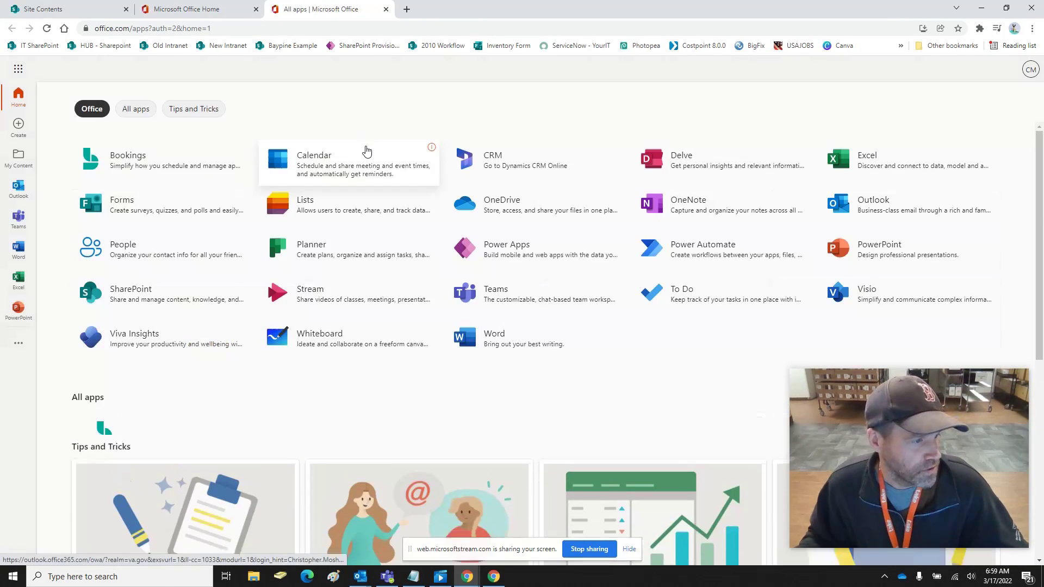
click(121, 204)
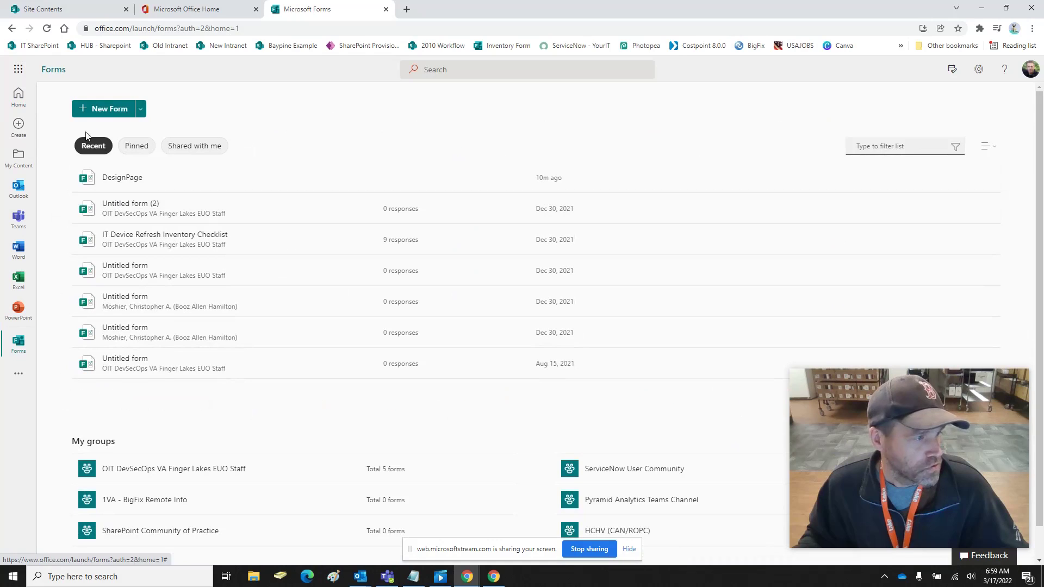
click(103, 110)
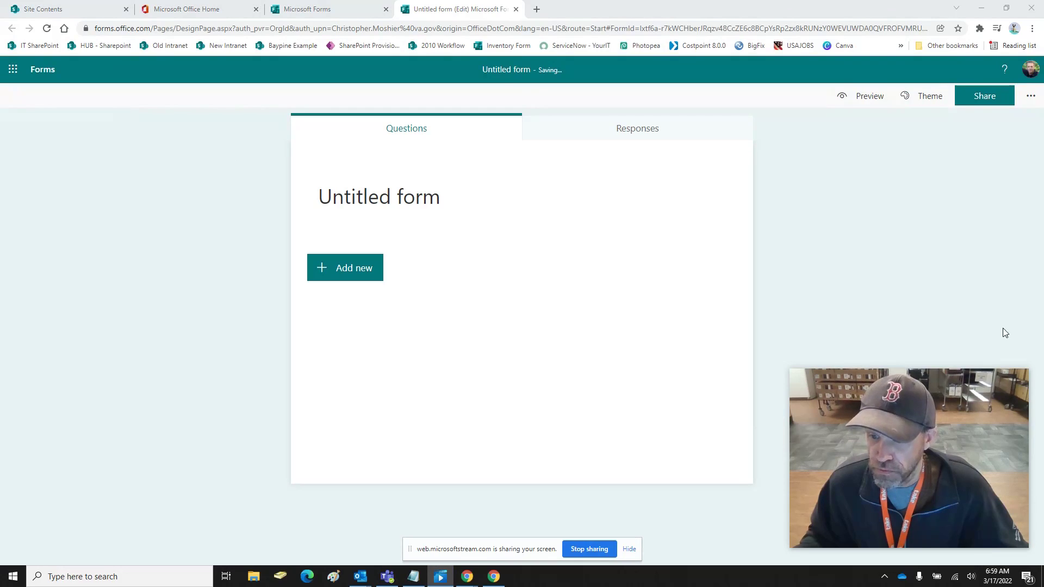
Title the form 'Practice Website Change Request' with description 'Please Enter Your Changes'
click(487, 200)
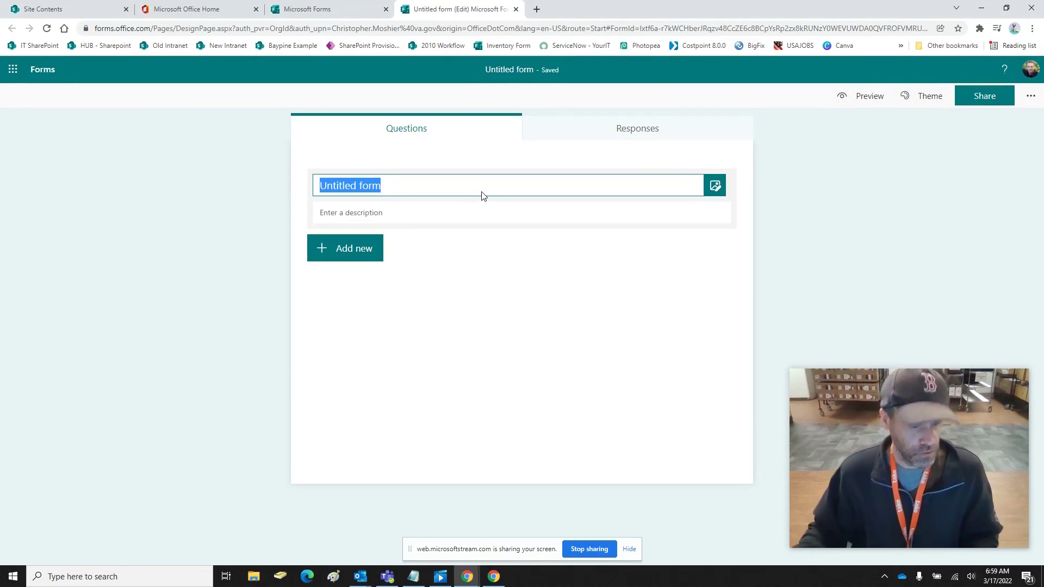
text(P)
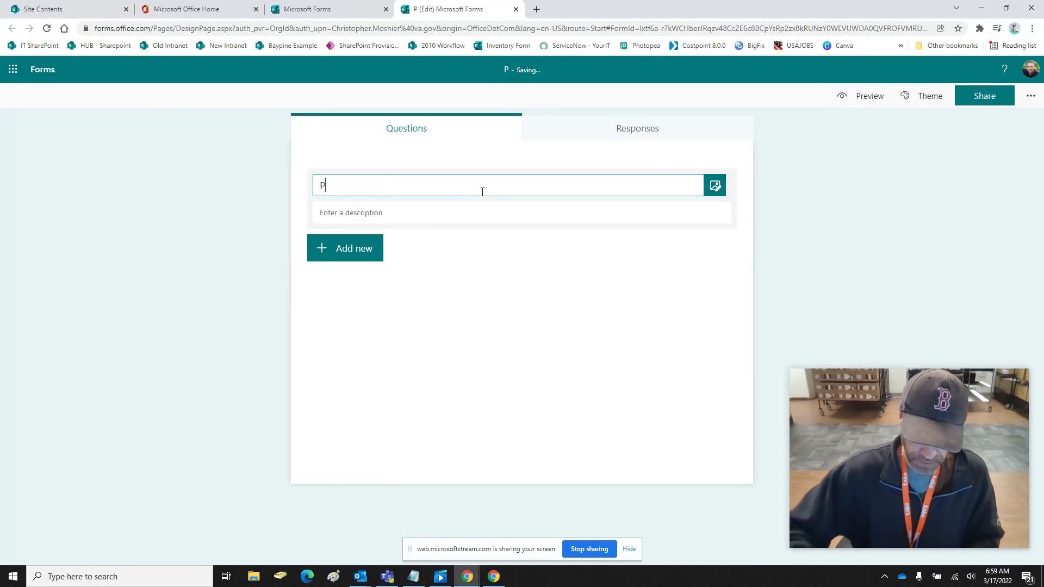
text(ractice )
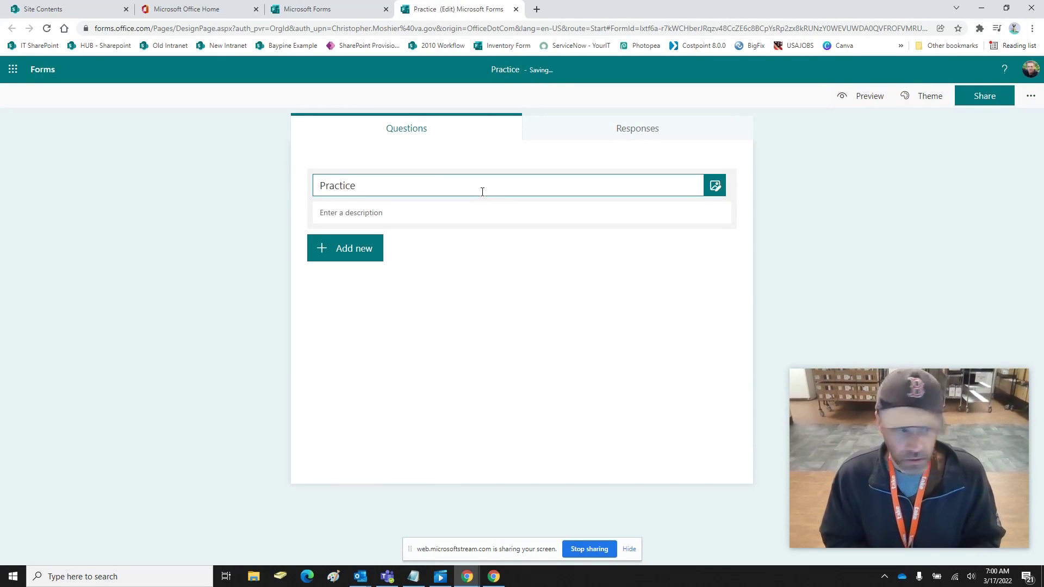
text(Website Change Reques)
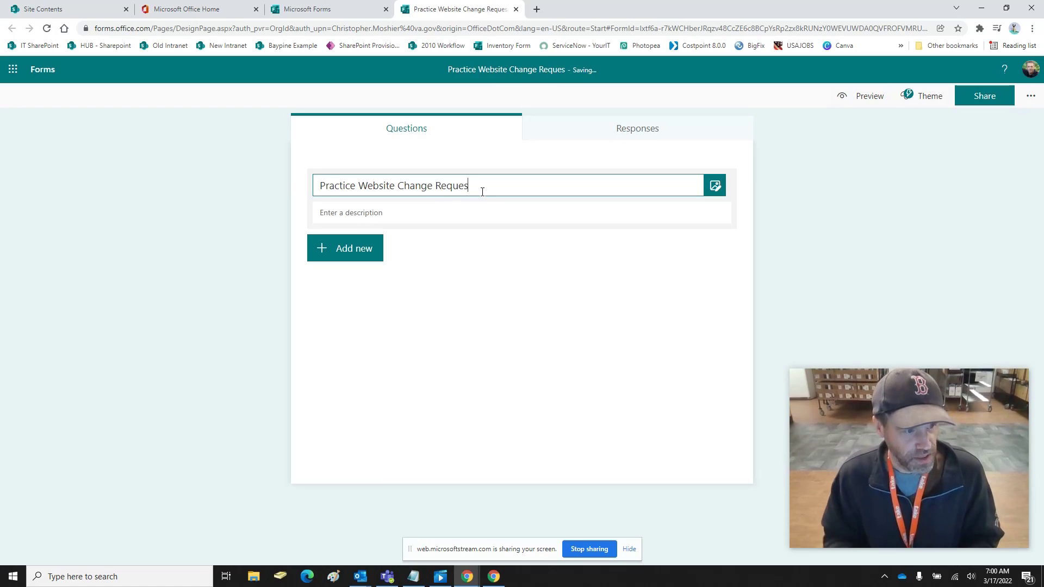
text(t)
click(440, 212)
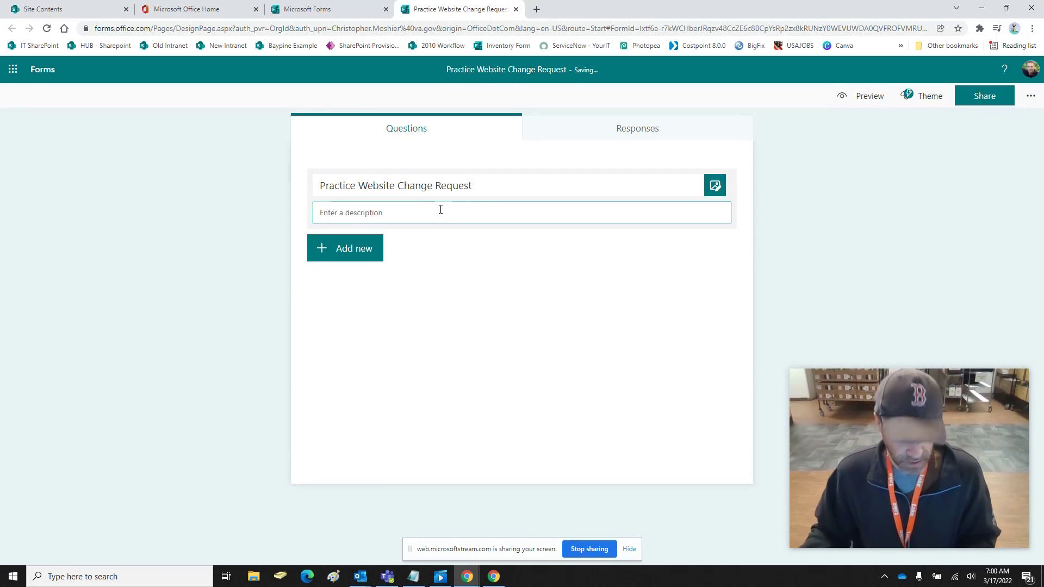
text(Please Enter Your Cha)
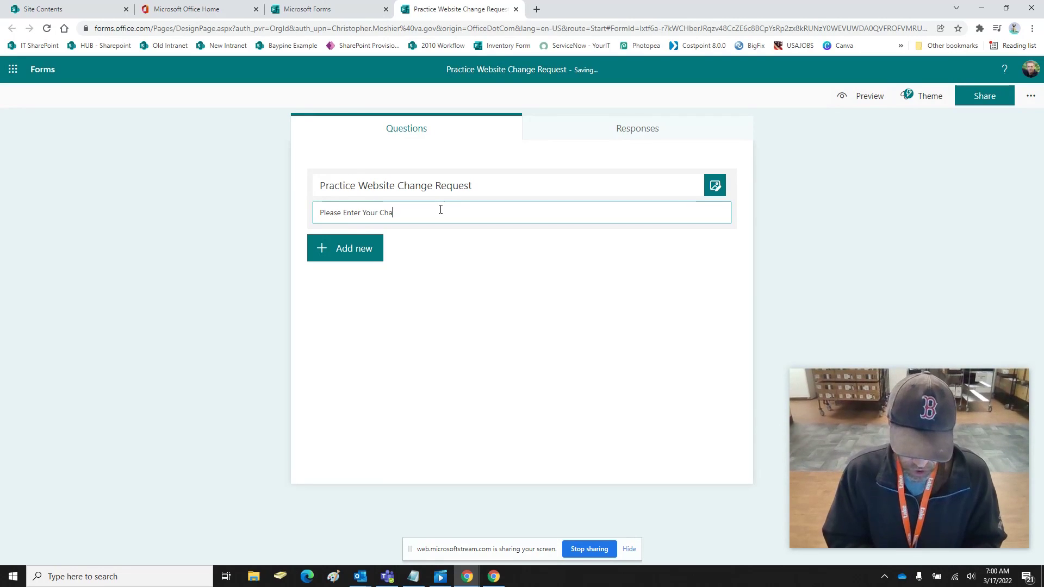
text(nges)
click(538, 344)
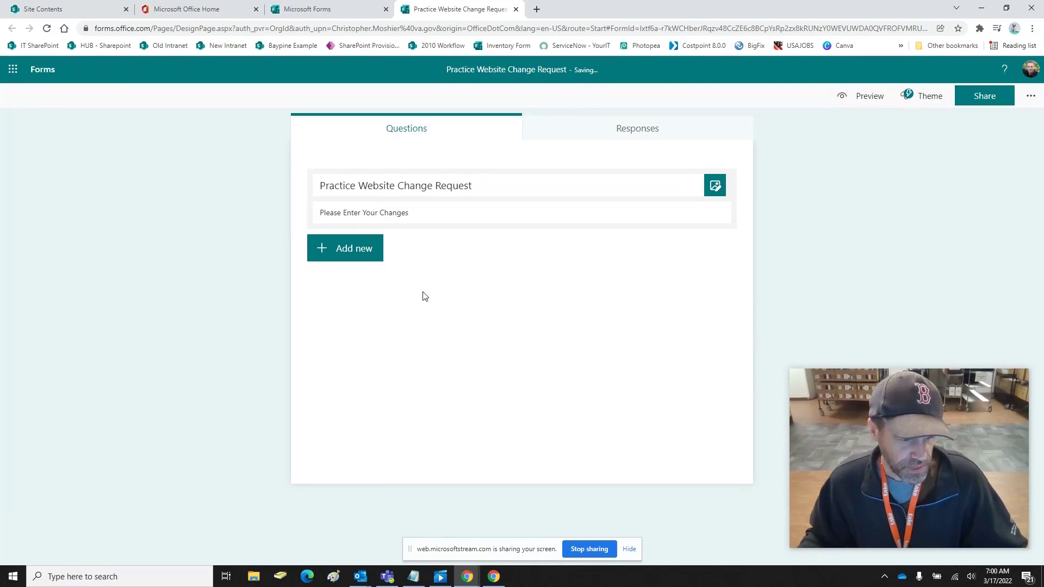
click(629, 549)
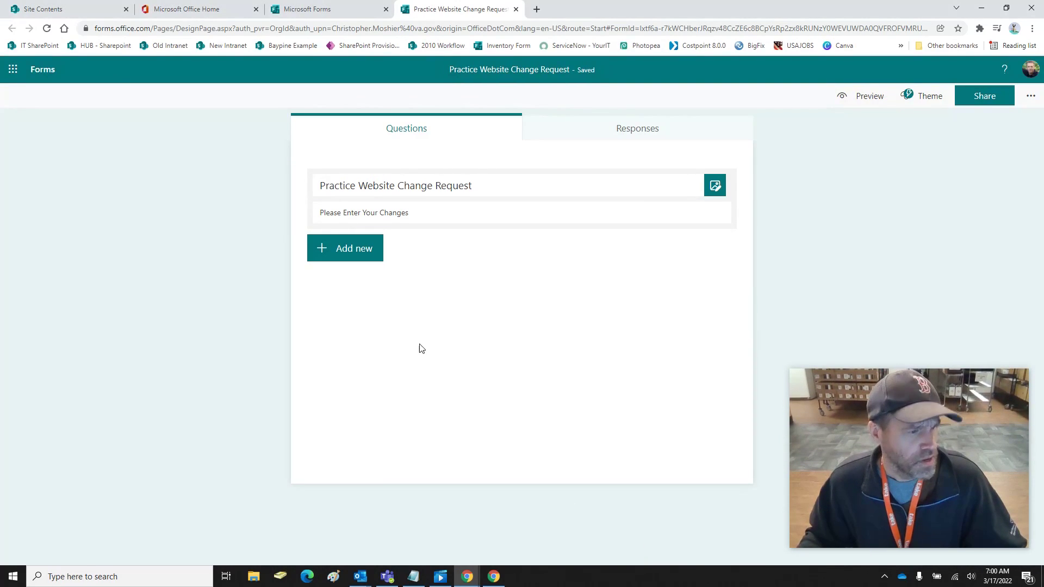
Browse the extra question types, then add a first text question to the form
click(356, 258)
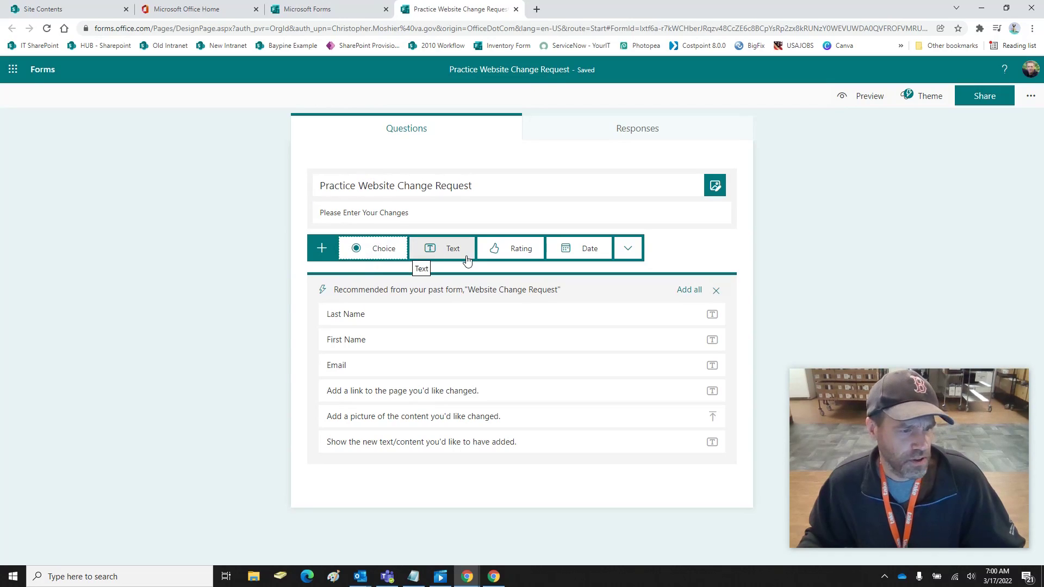
click(629, 249)
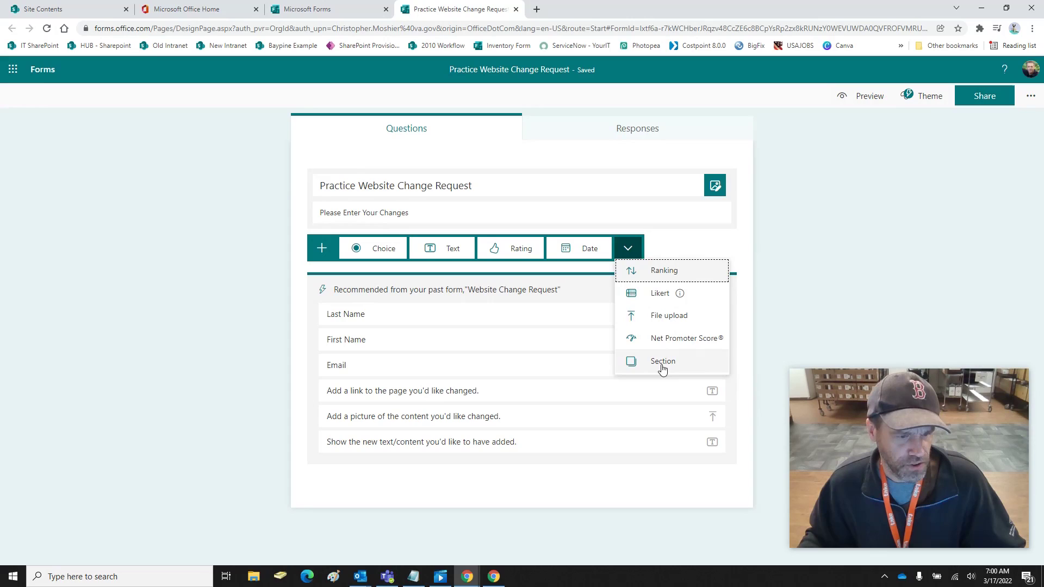
mouse_move(656, 293)
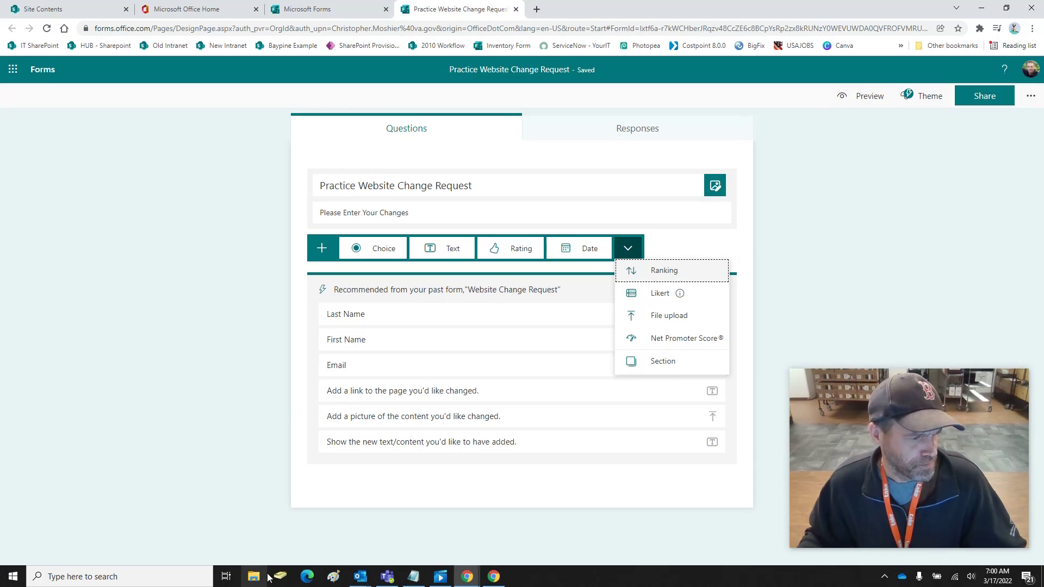
key(Escape)
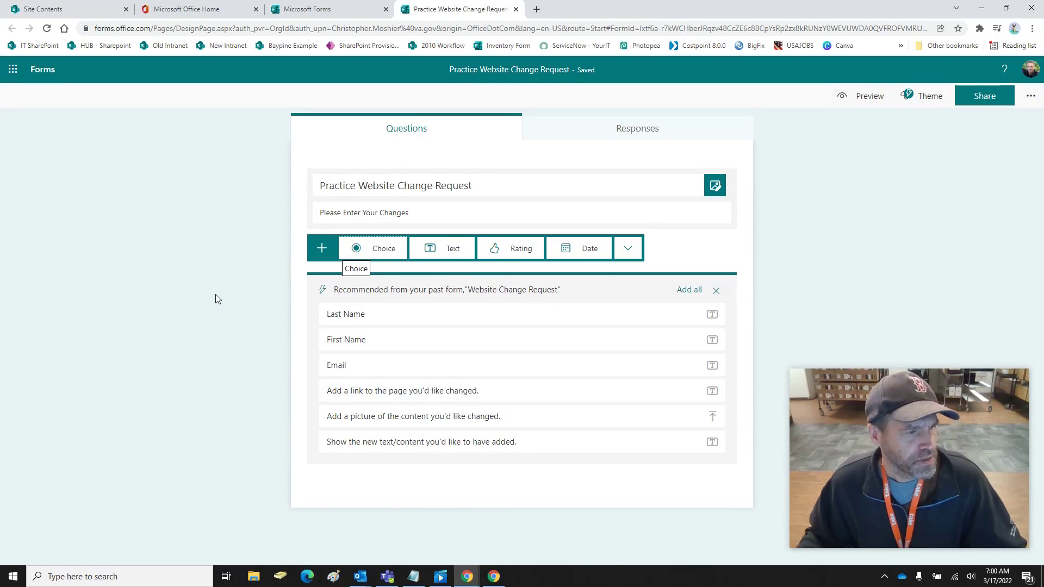
click(463, 260)
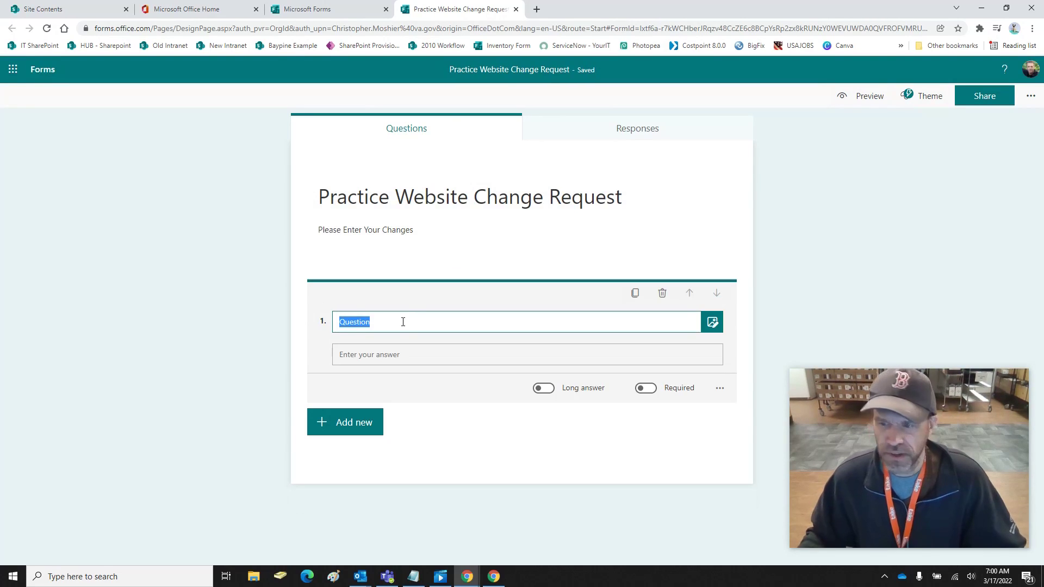
Name the first question 'Last Name' and make it required
text(Last Name)
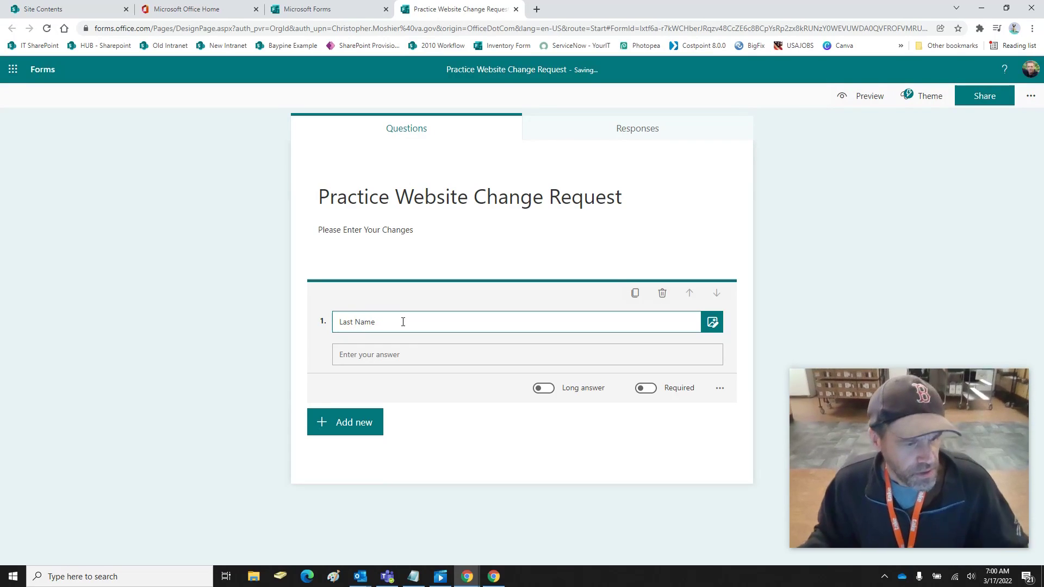
click(651, 394)
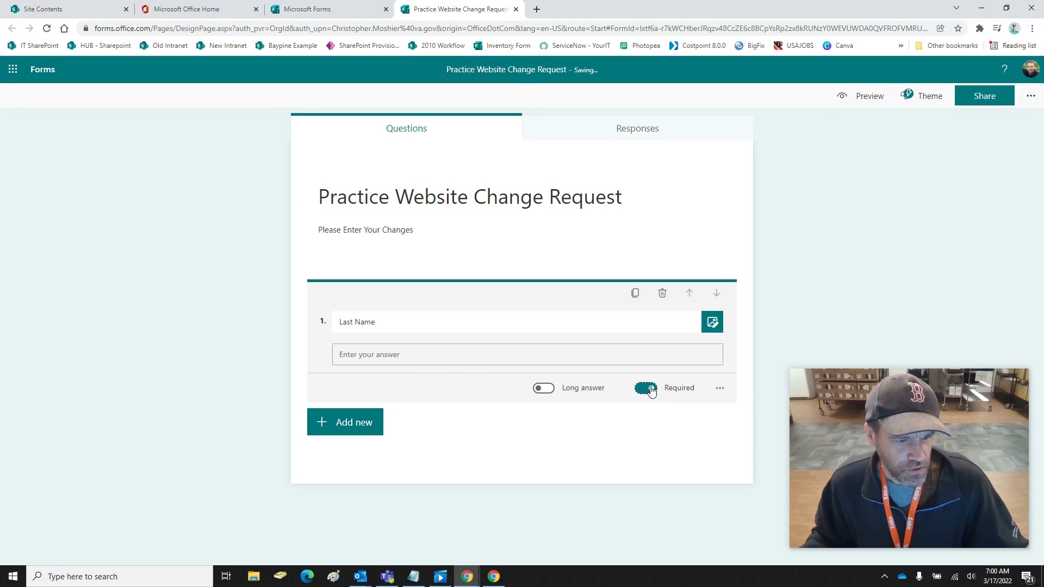
click(720, 388)
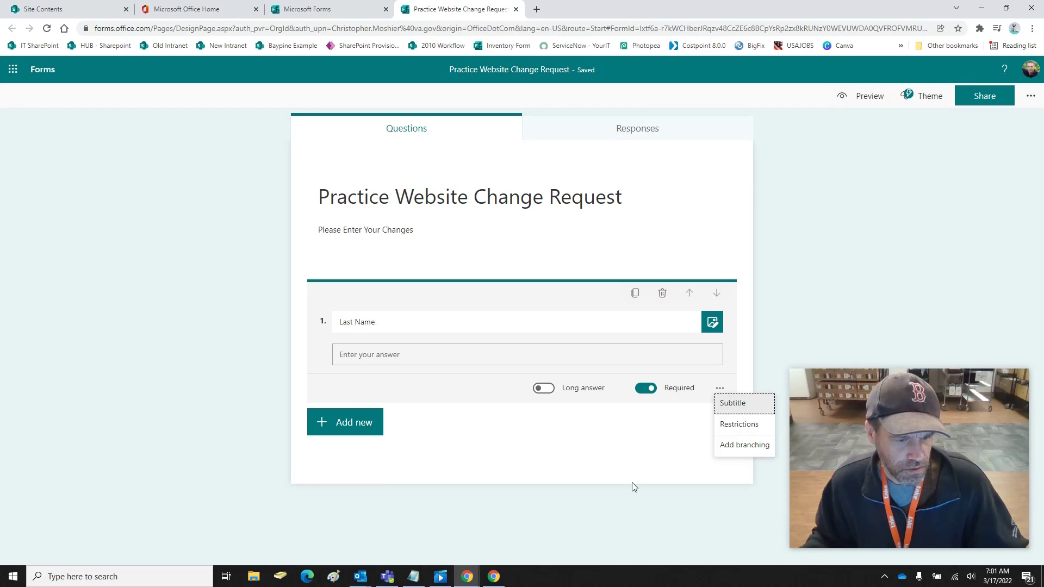
click(237, 418)
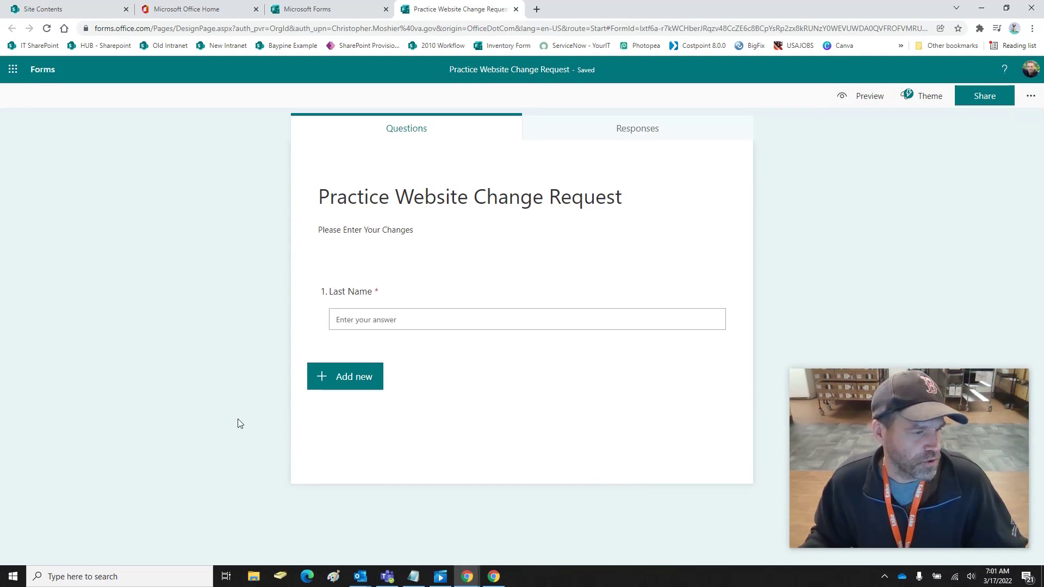
Add a second text question titled 'First Name'
click(354, 379)
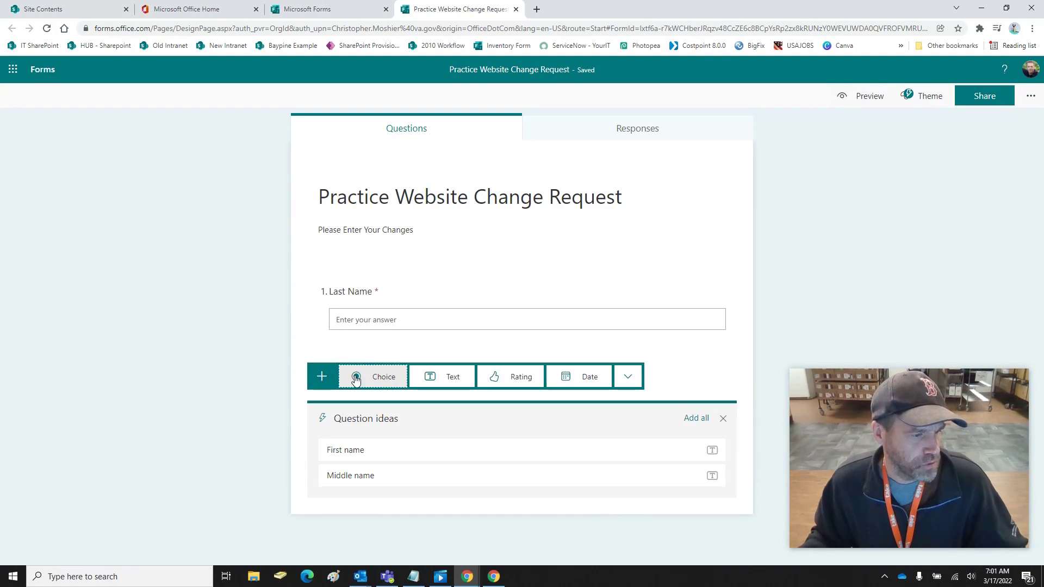
click(443, 384)
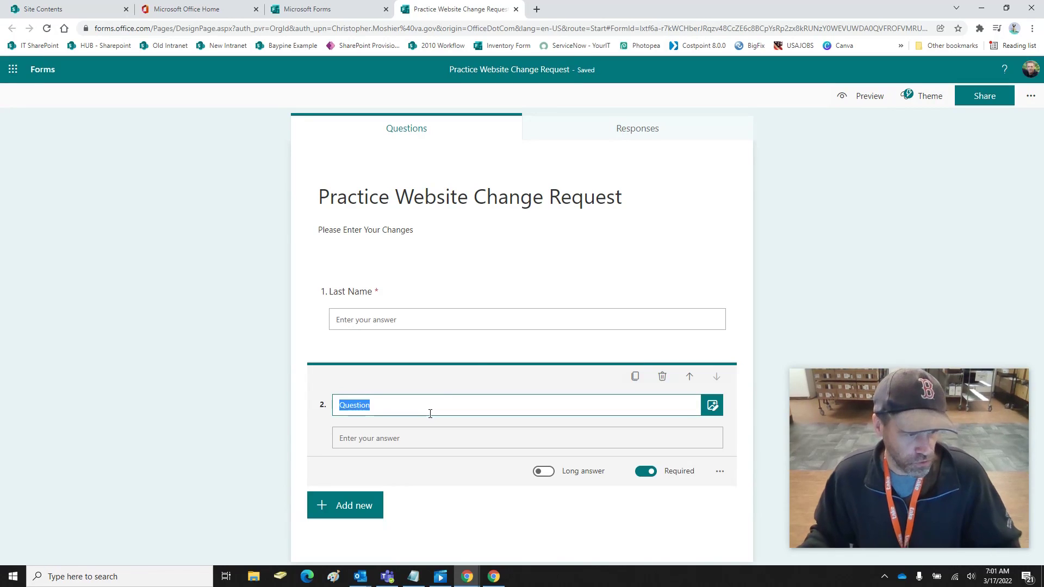
text(Las)
key(BackSpace)
key(BackSpace)
key(BackSpace)
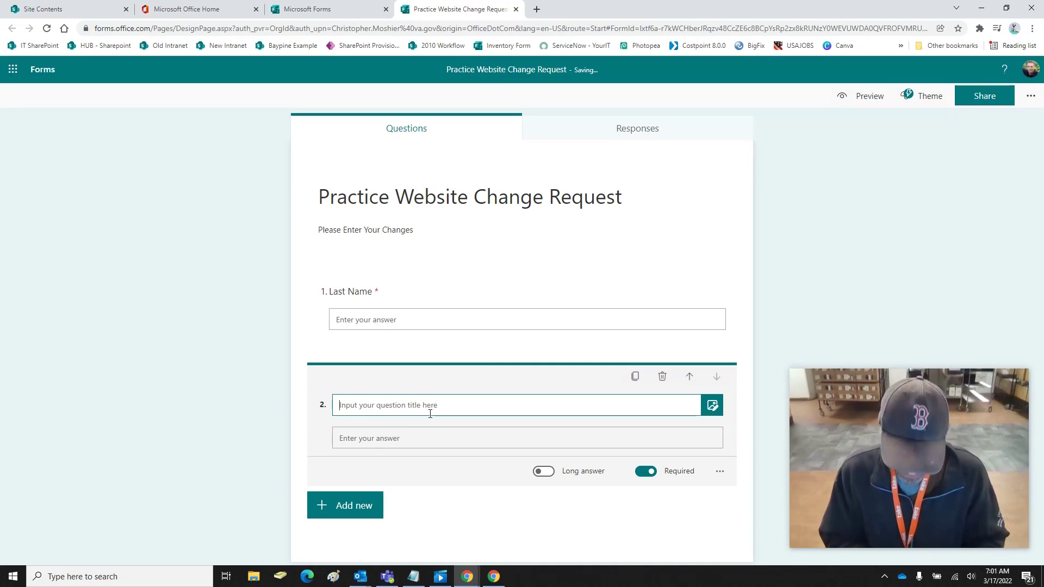
text(First Name)
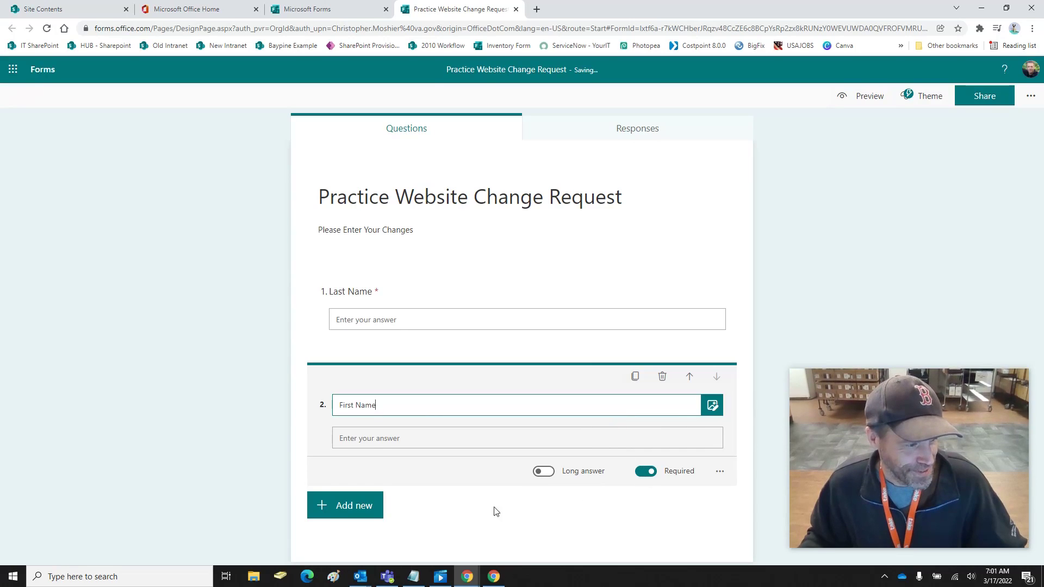
click(198, 422)
Add a third text question titled 'Email'
click(345, 462)
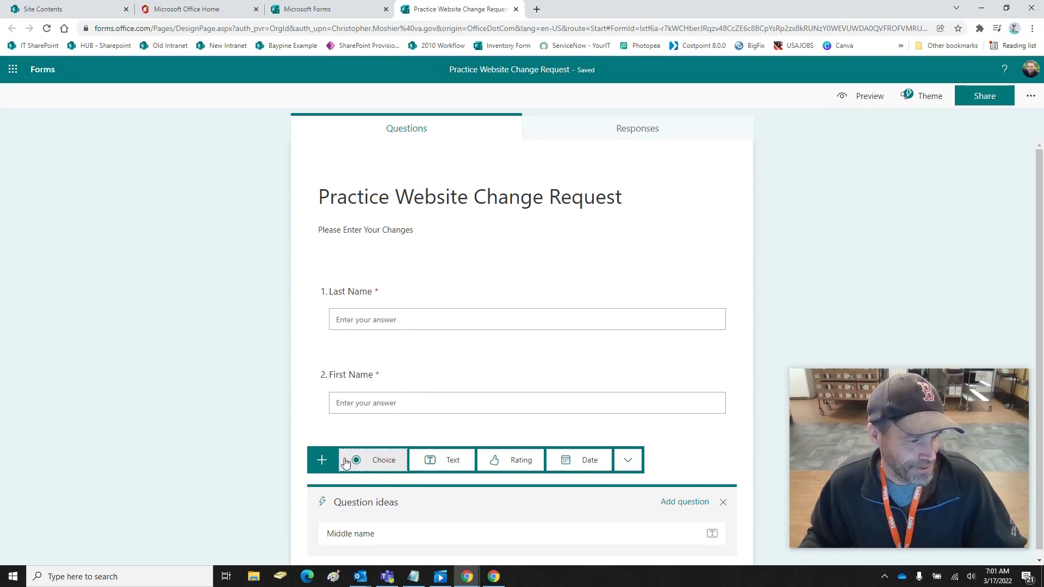
click(441, 456)
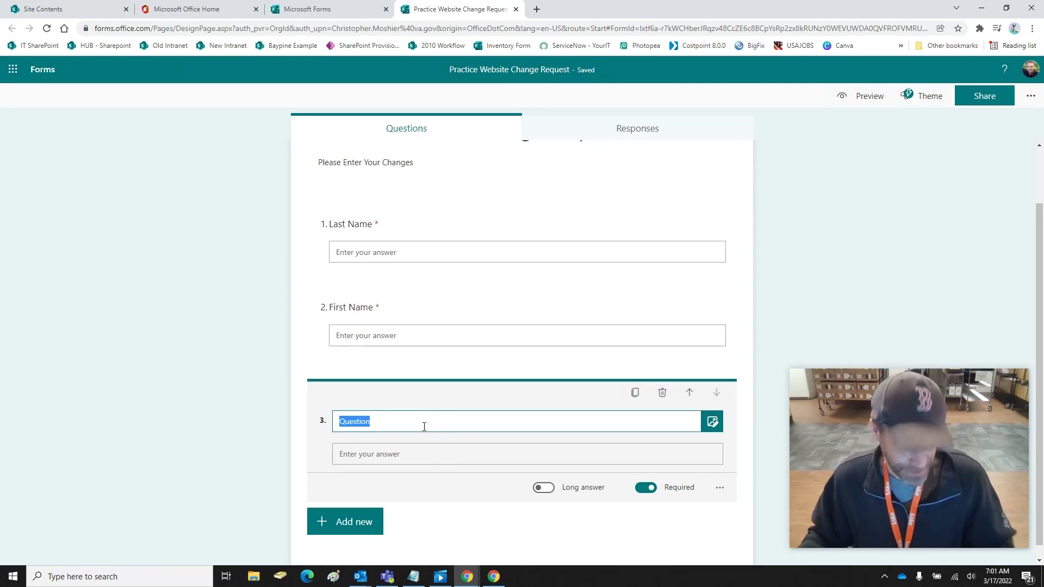
text(Email)
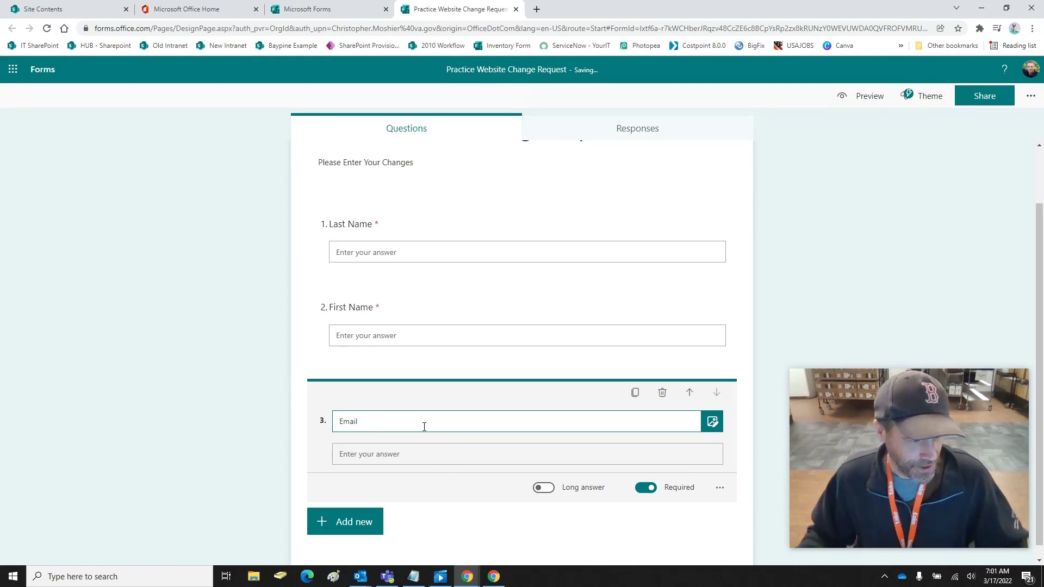
click(176, 472)
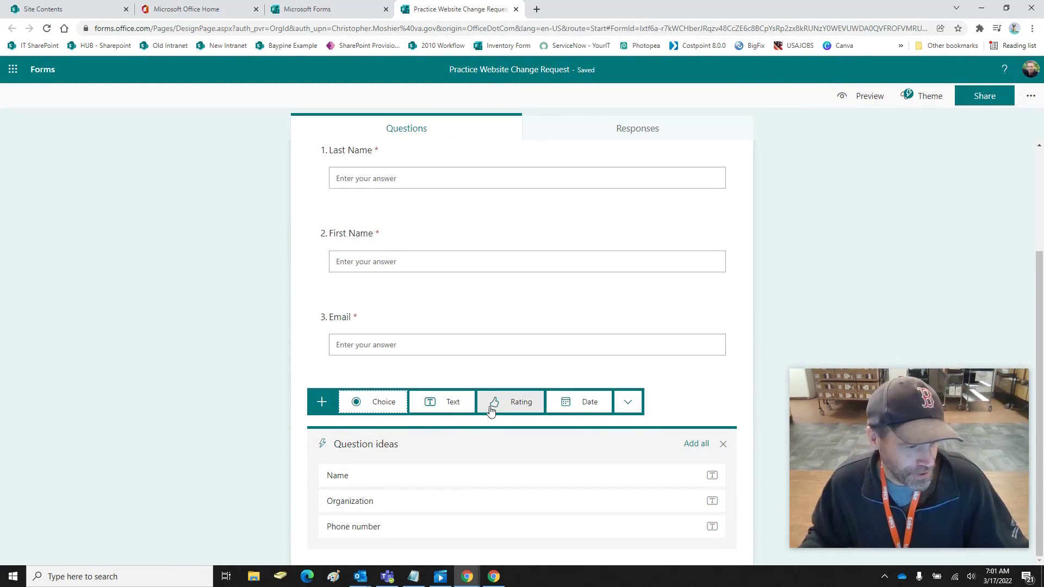
Add text question 4 'Add a link to the page you'd like changed?', fixing the 'changed' typo
click(452, 402)
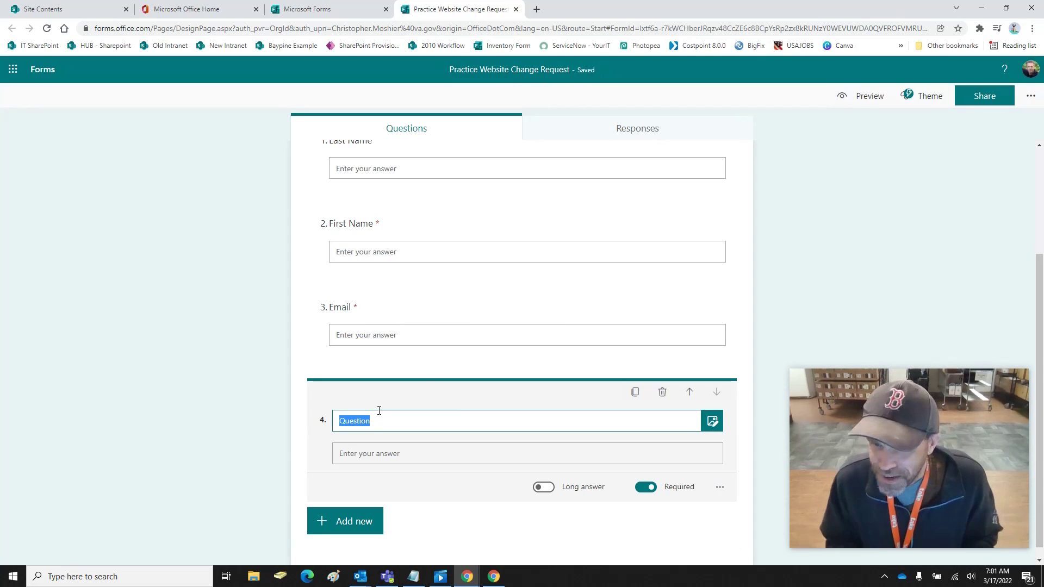
text(Ad)
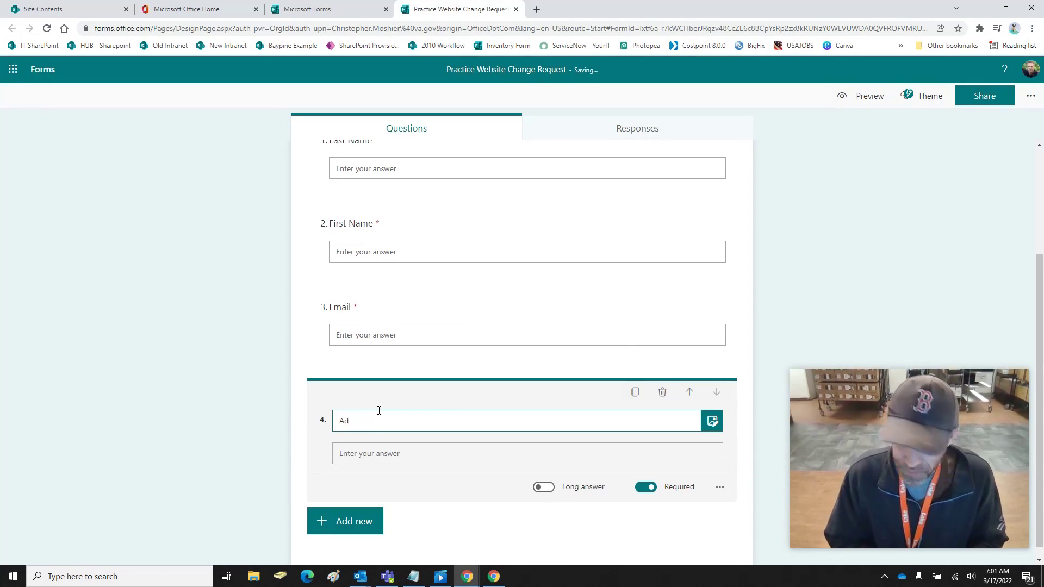
text(d a )
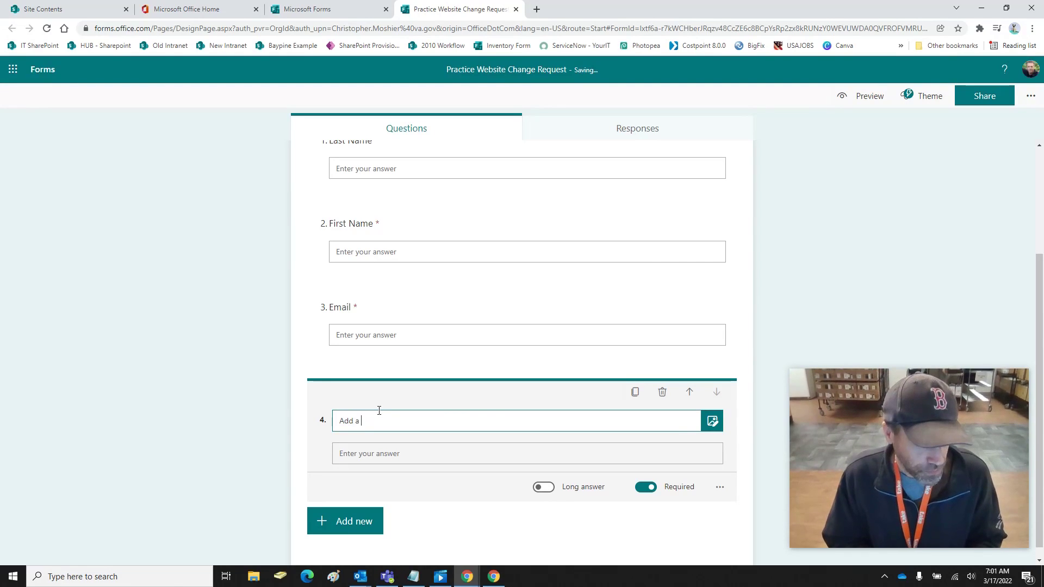
text(Linlink to the page you'd)
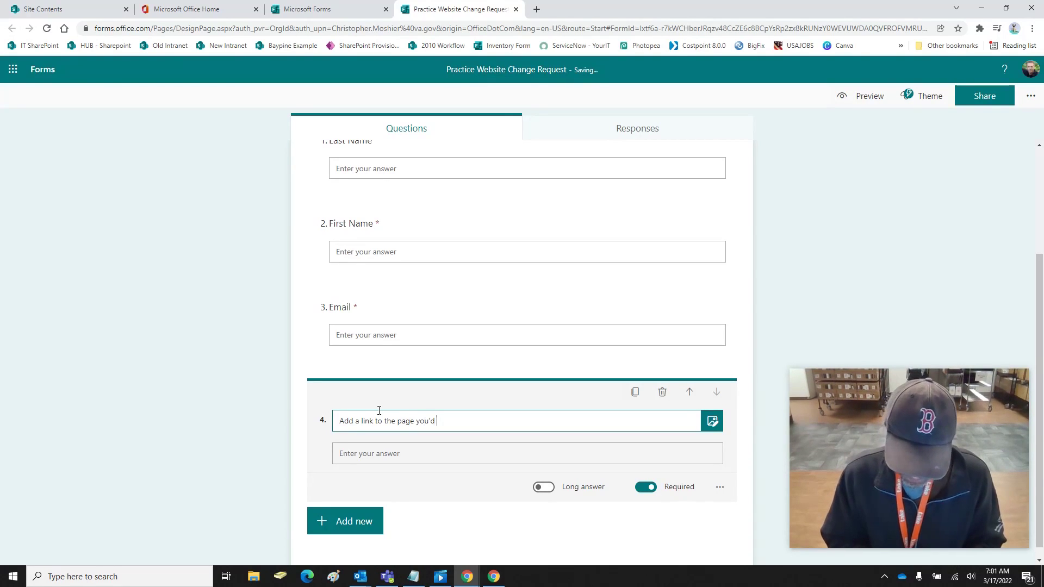
text(e chnaged?)
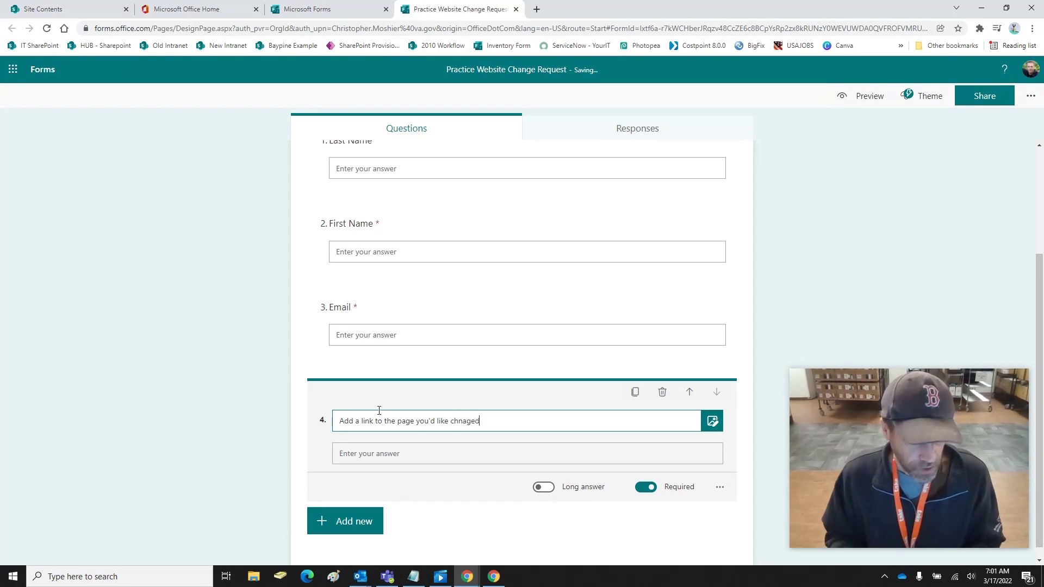
click(359, 519)
click(464, 427)
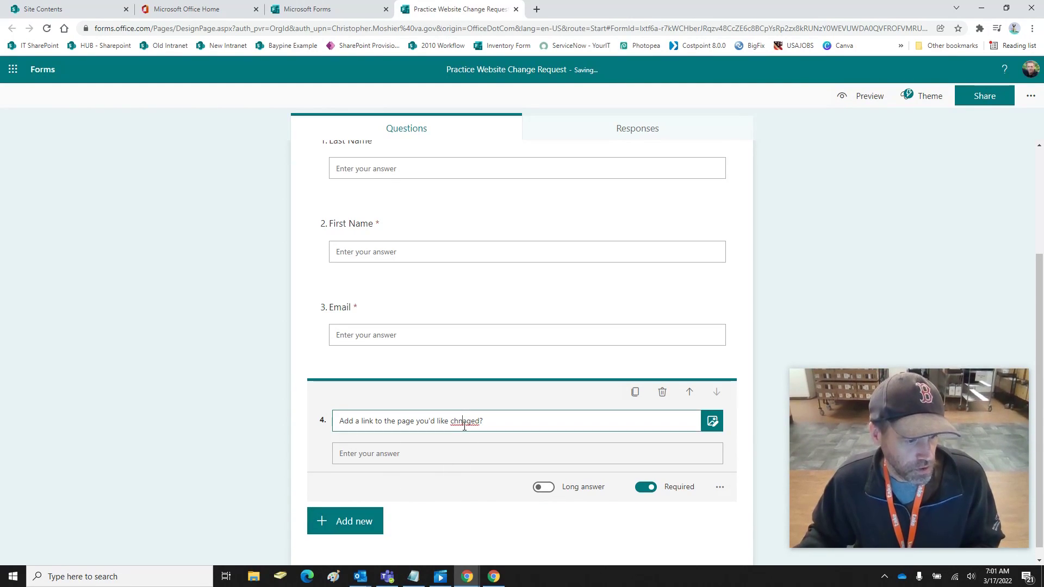
key(BackSpace)
key(BackSpace)
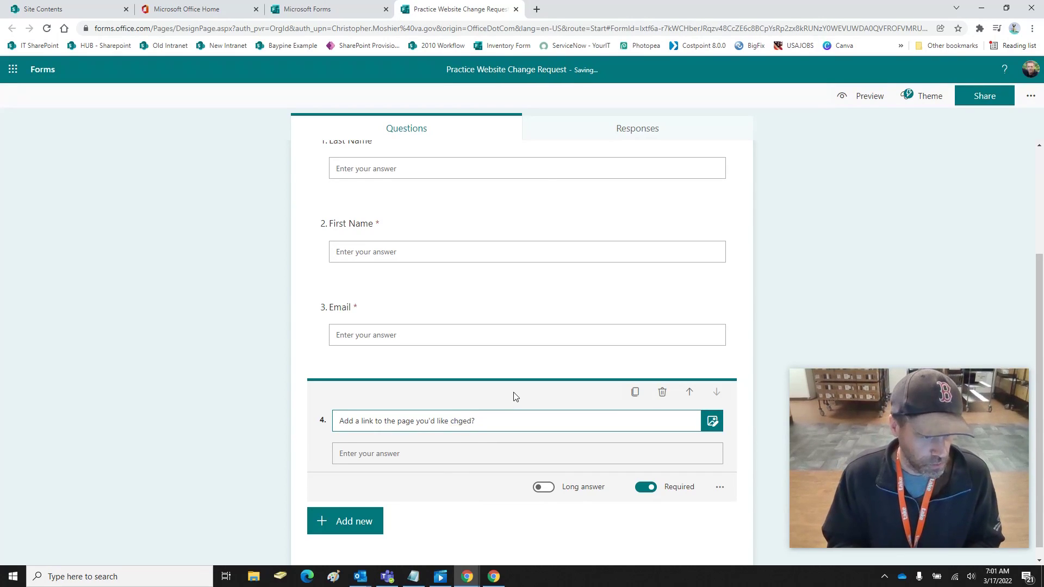
text(an)
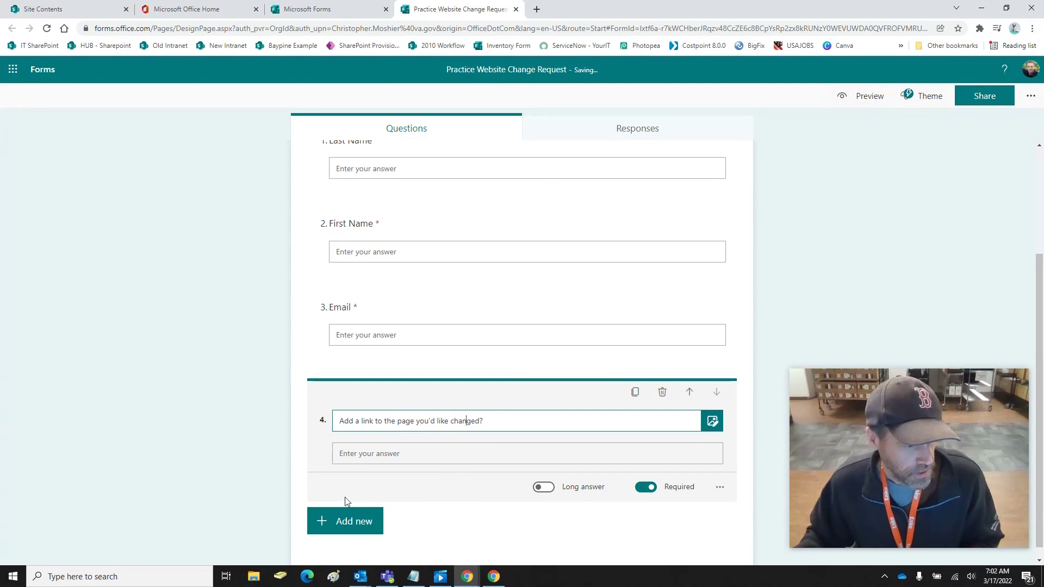
click(354, 516)
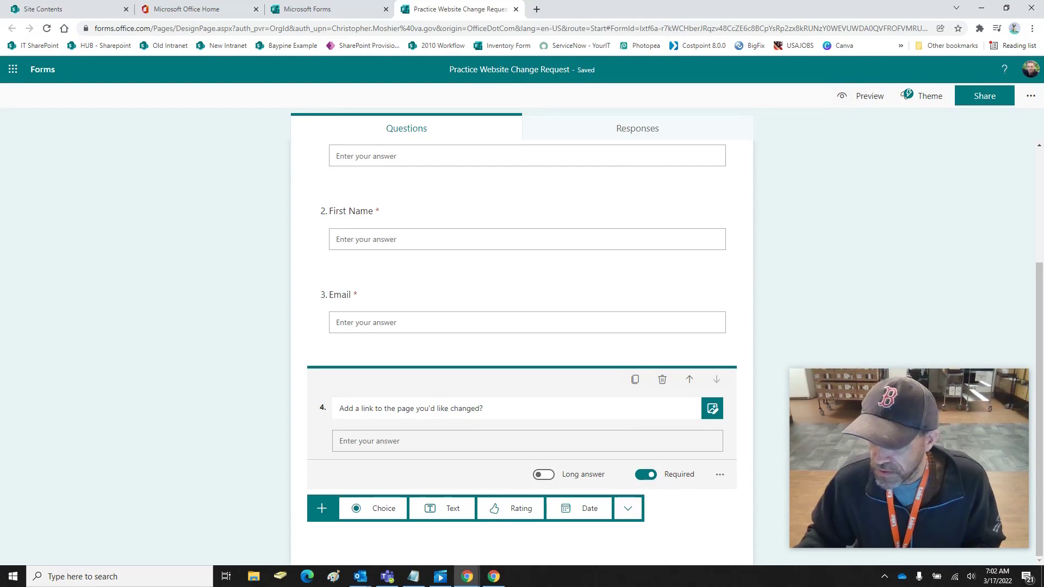
key(alt+Tab)
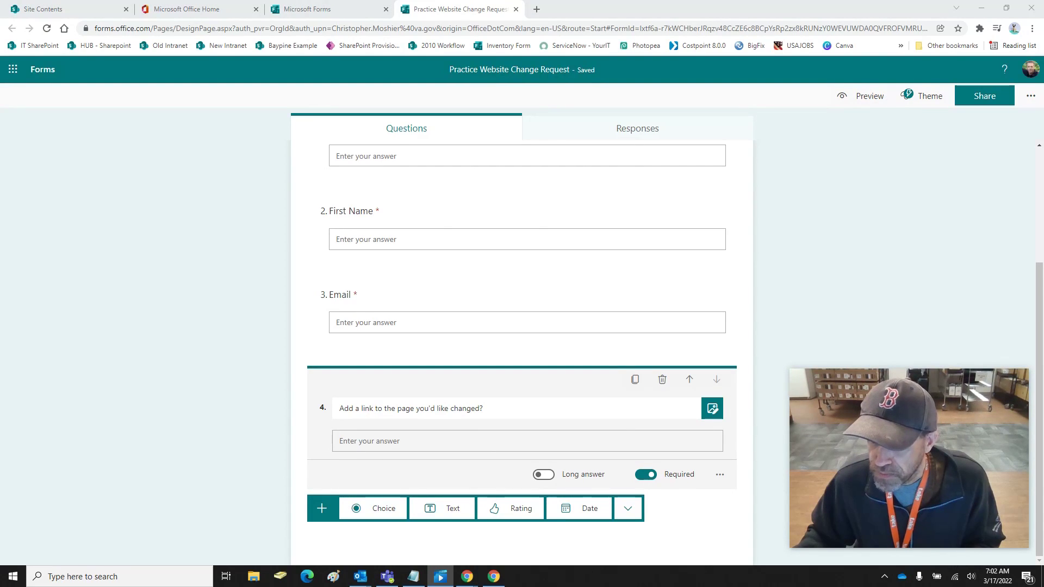
Add a file upload question allowing up to 5 files of 100MB each
click(628, 509)
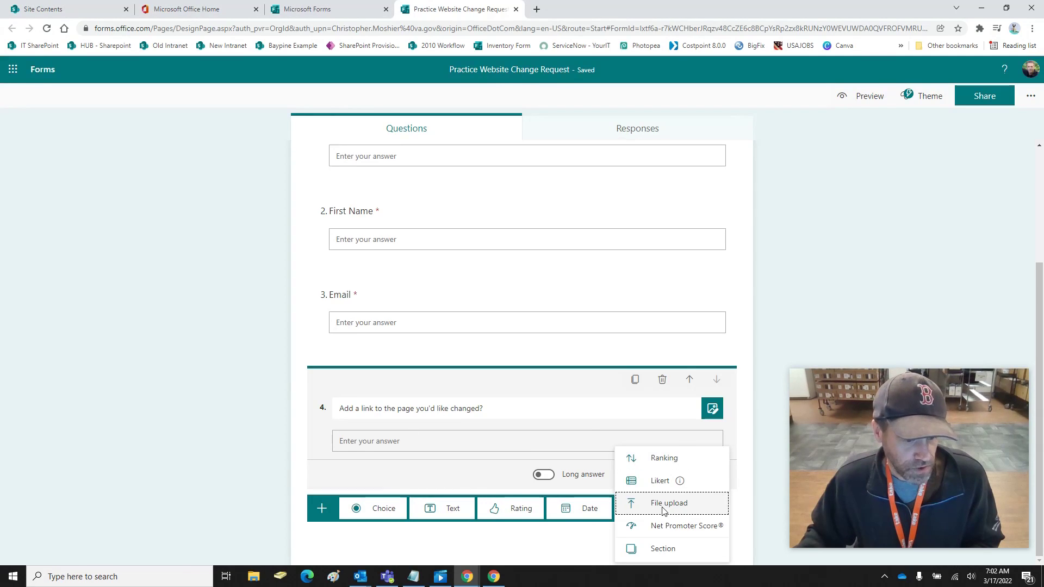
click(663, 509)
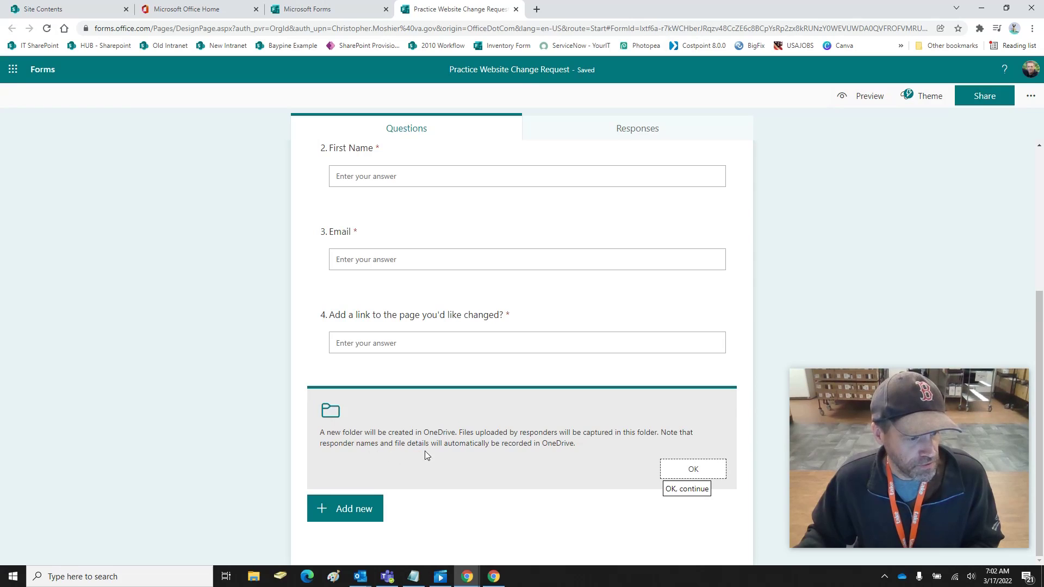
click(691, 470)
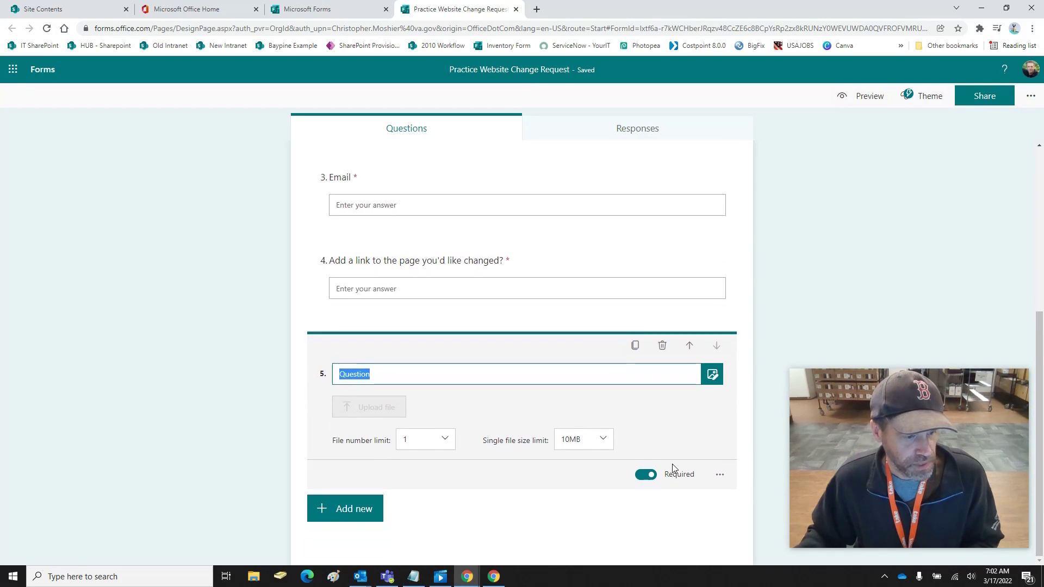
click(446, 442)
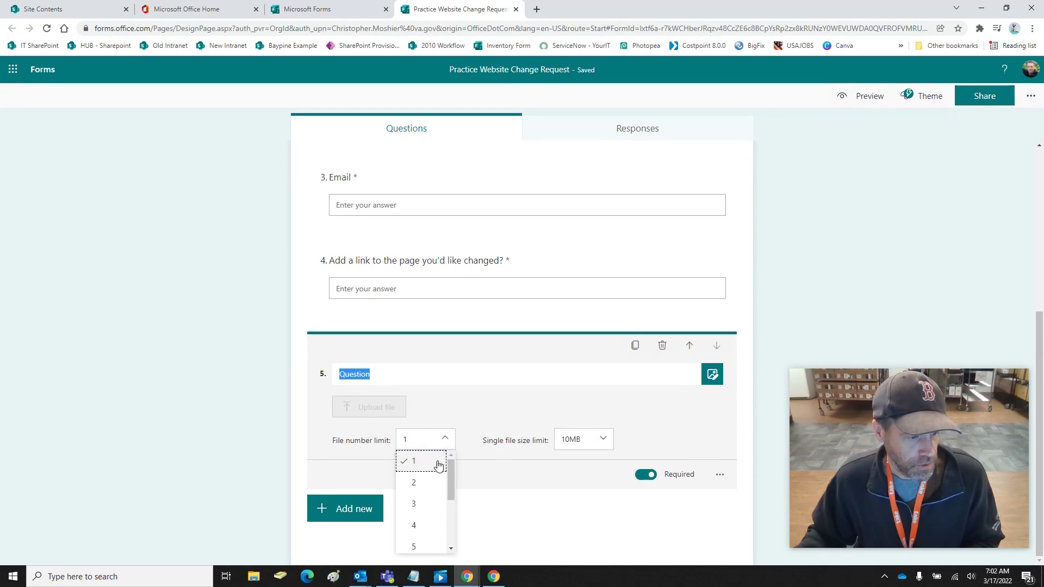
click(416, 547)
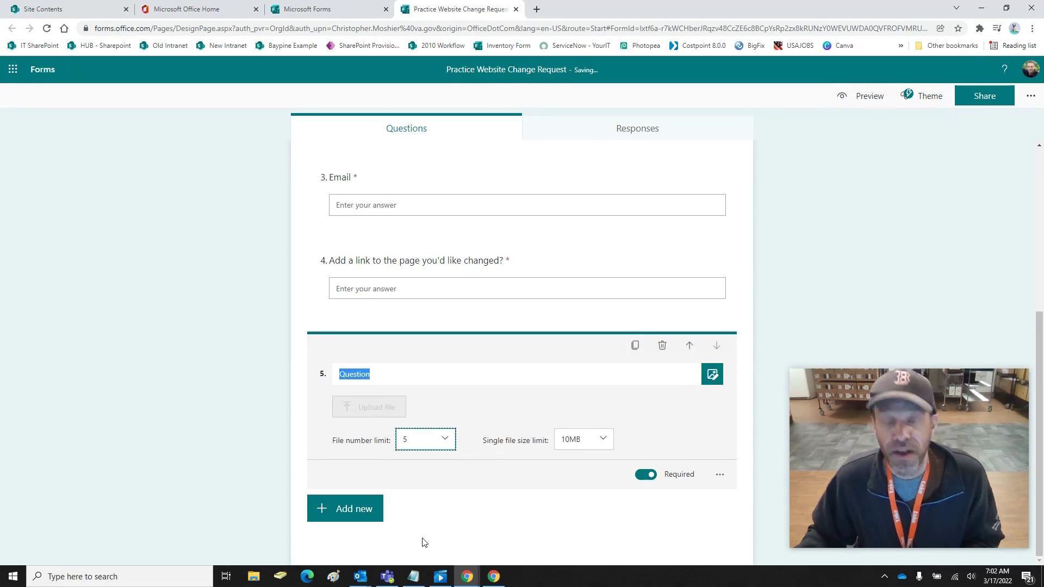
click(602, 440)
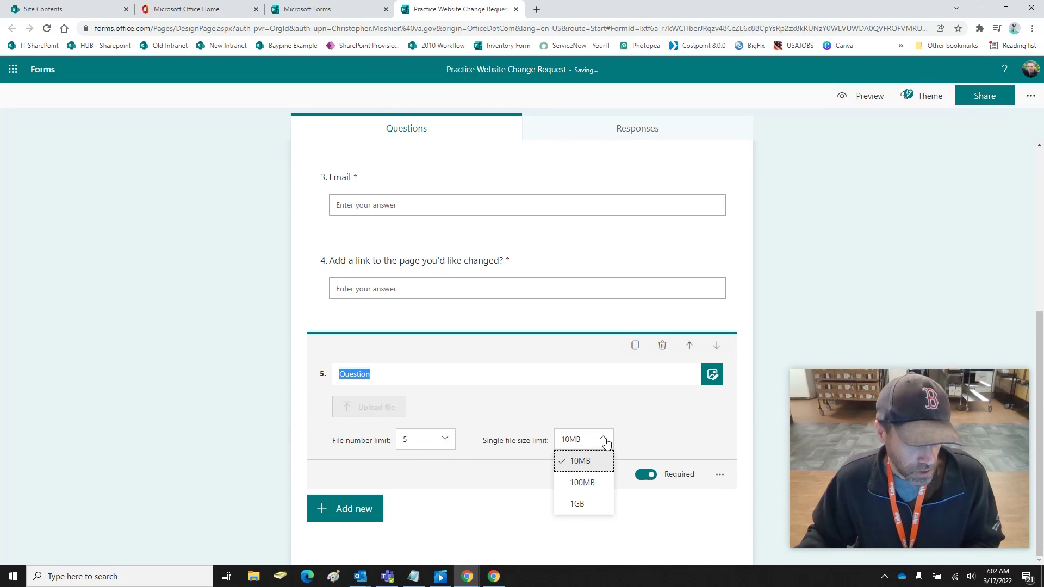
click(599, 483)
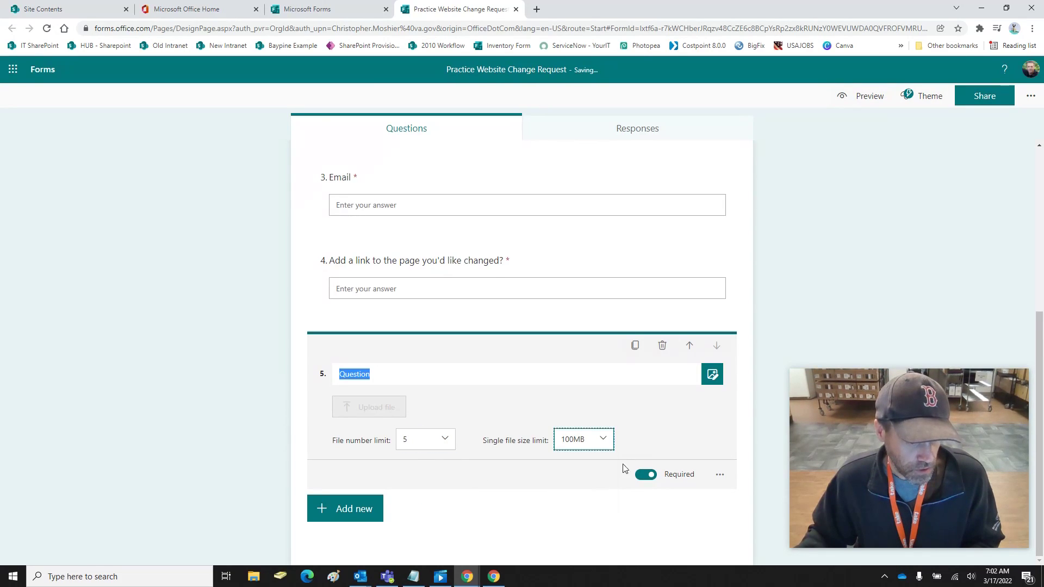
Title question 5 'Add a picture of the content you'd like changed.'
click(389, 373)
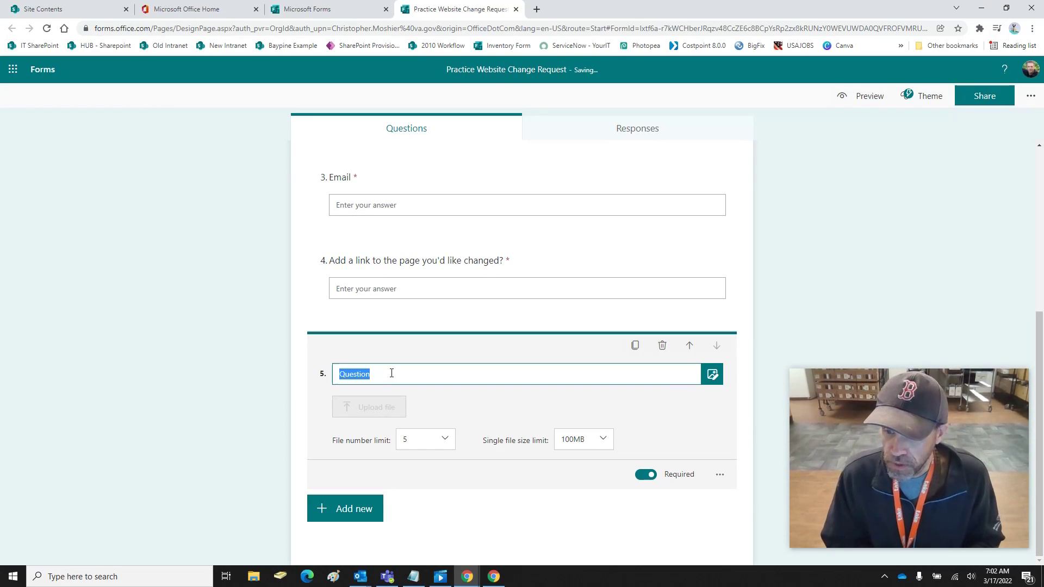
text(Add a picture of th)
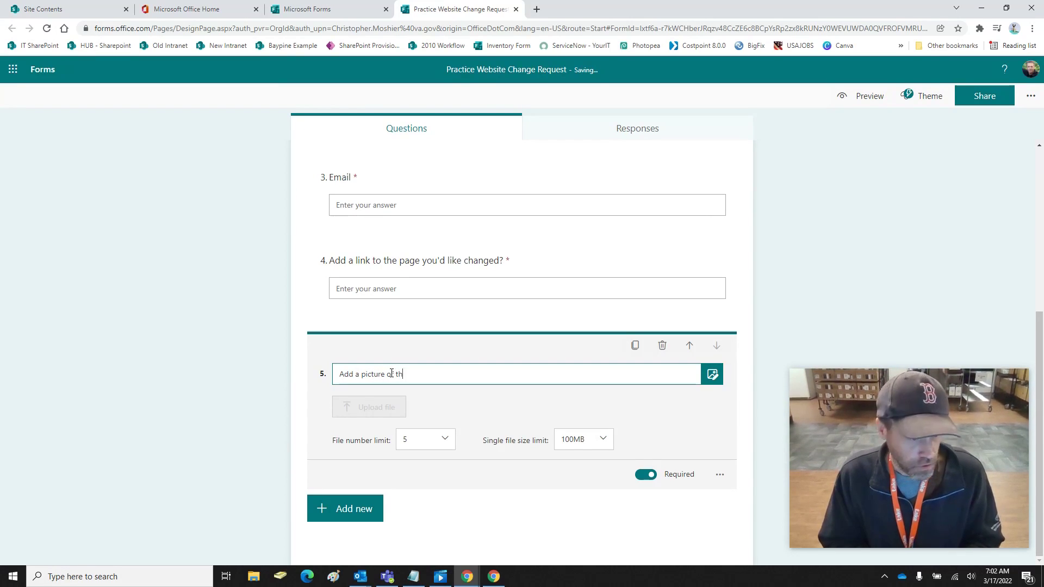
text(e content)
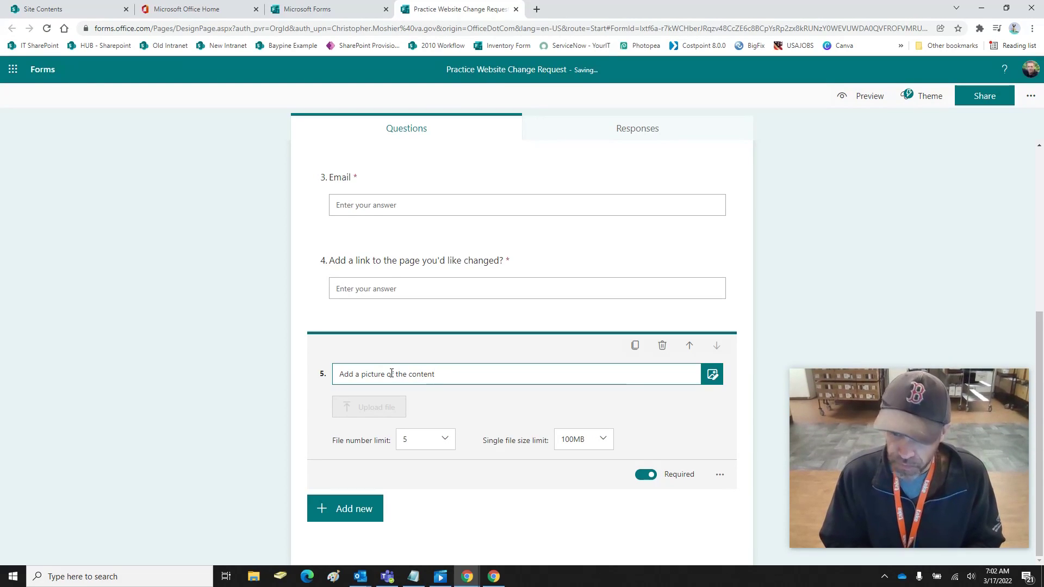
text( you'd l)
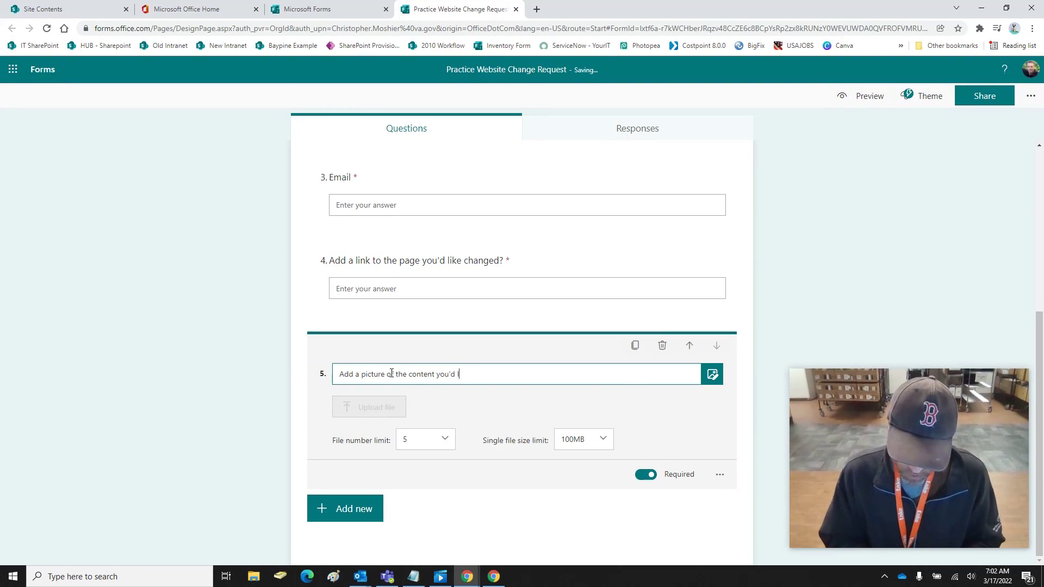
text(ike changhe)
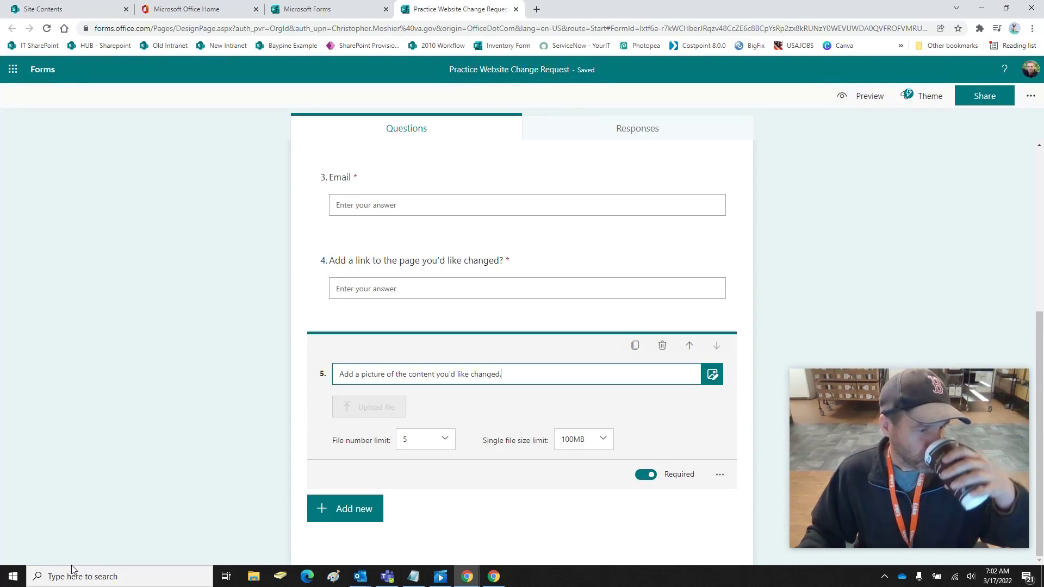
click(346, 512)
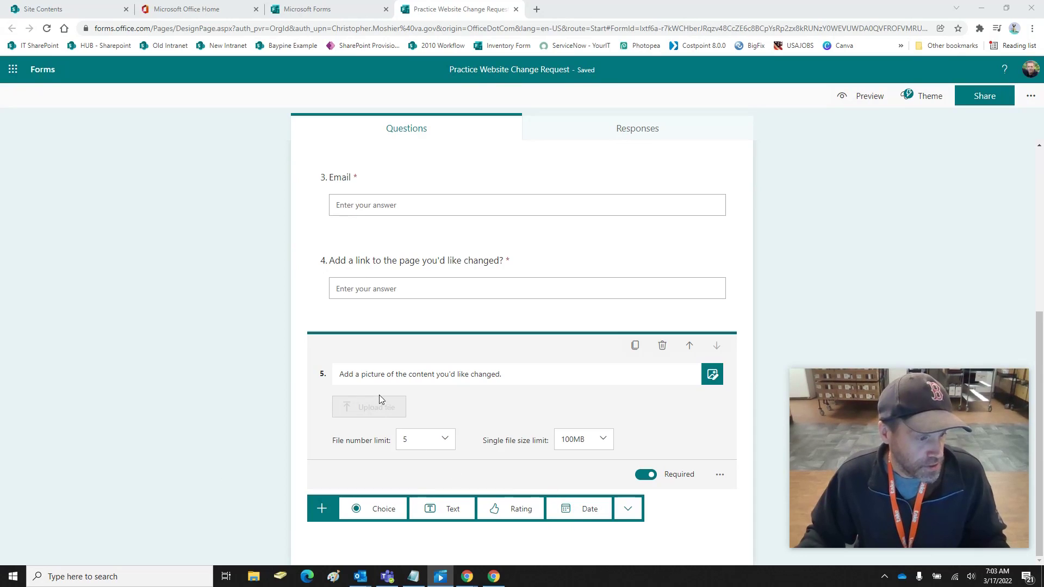
Add text question 6 titled 'Show the new text/content you'd like added.'
click(438, 511)
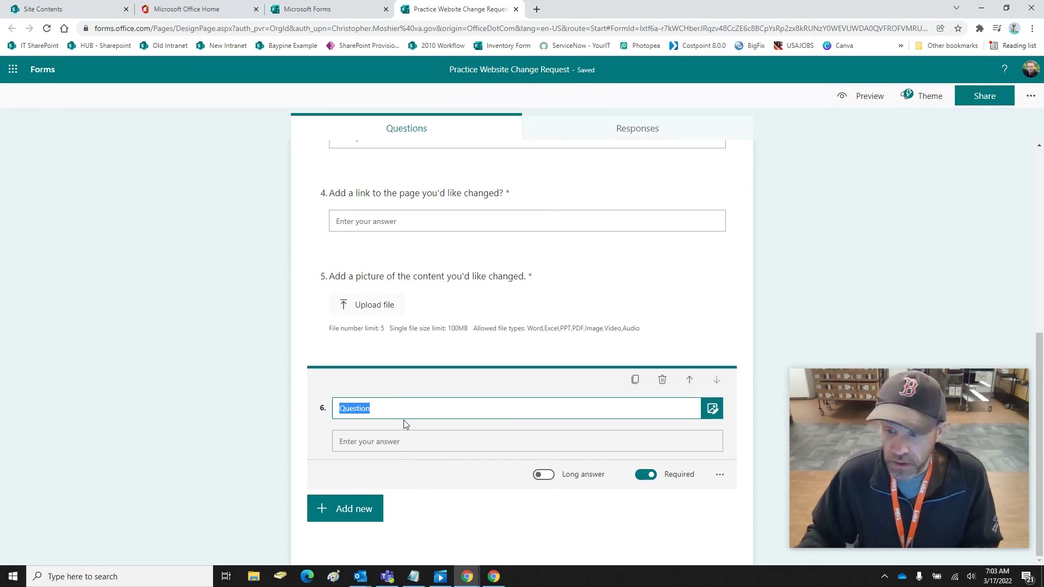
key(BackSpace)
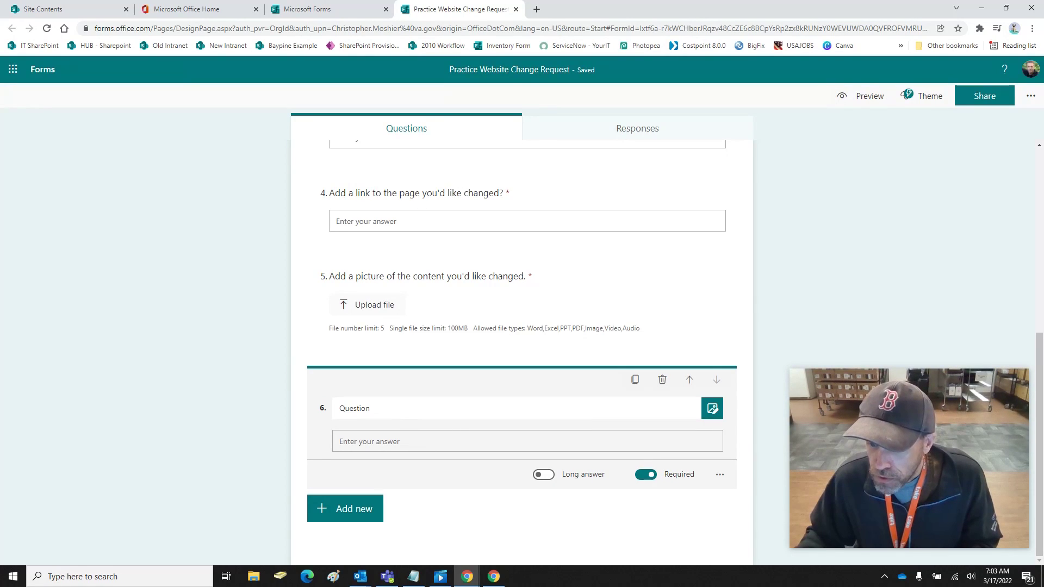
double_click(377, 412)
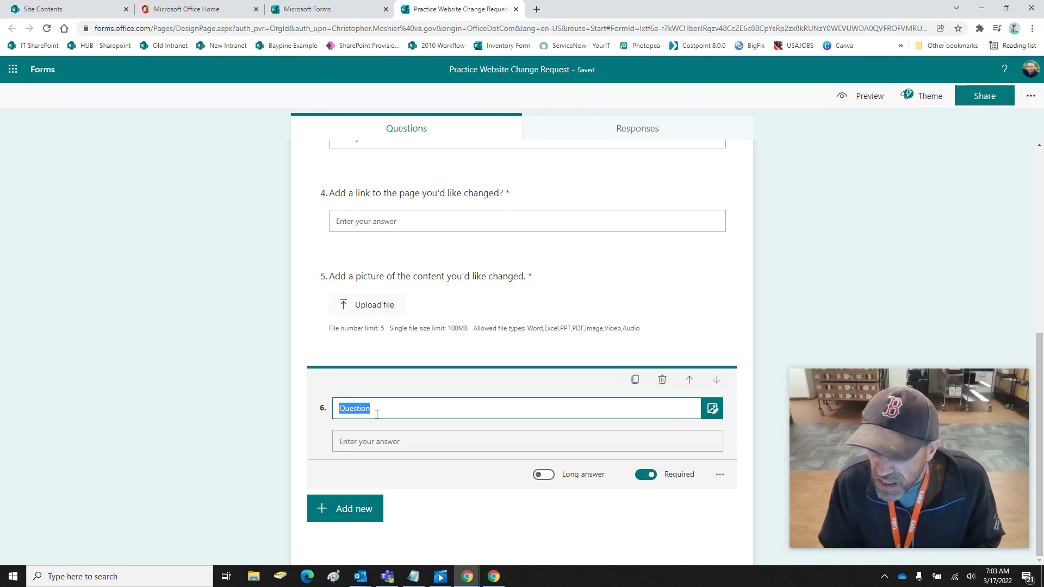
text(Show the new te)
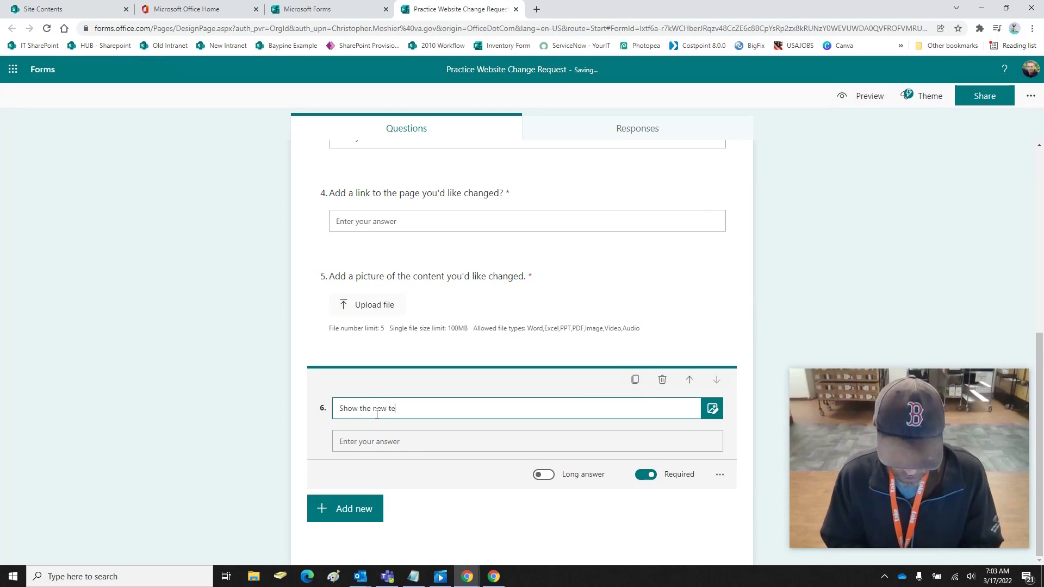
text(xt/content you'd like added.)
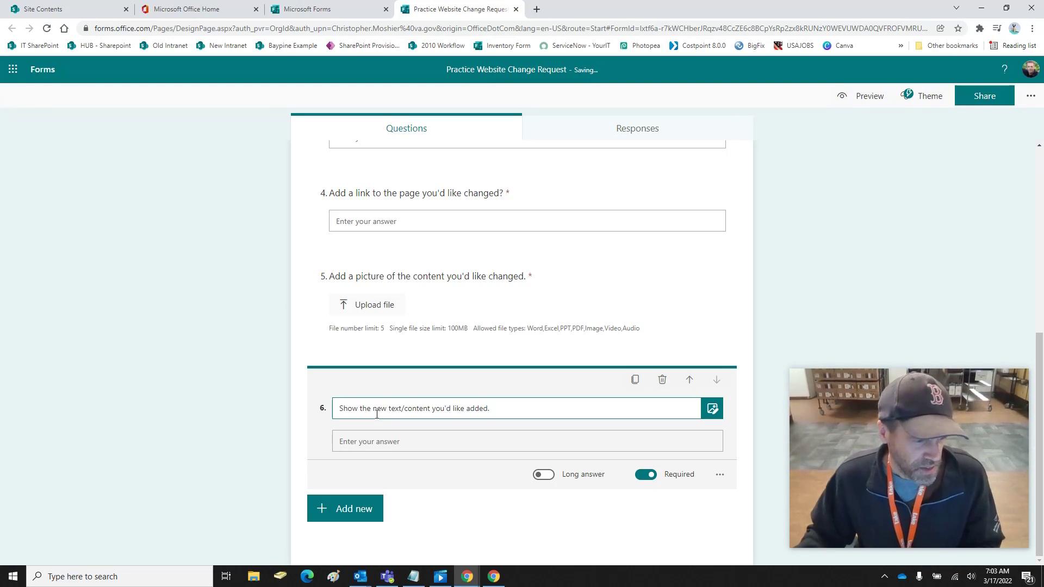
click(519, 447)
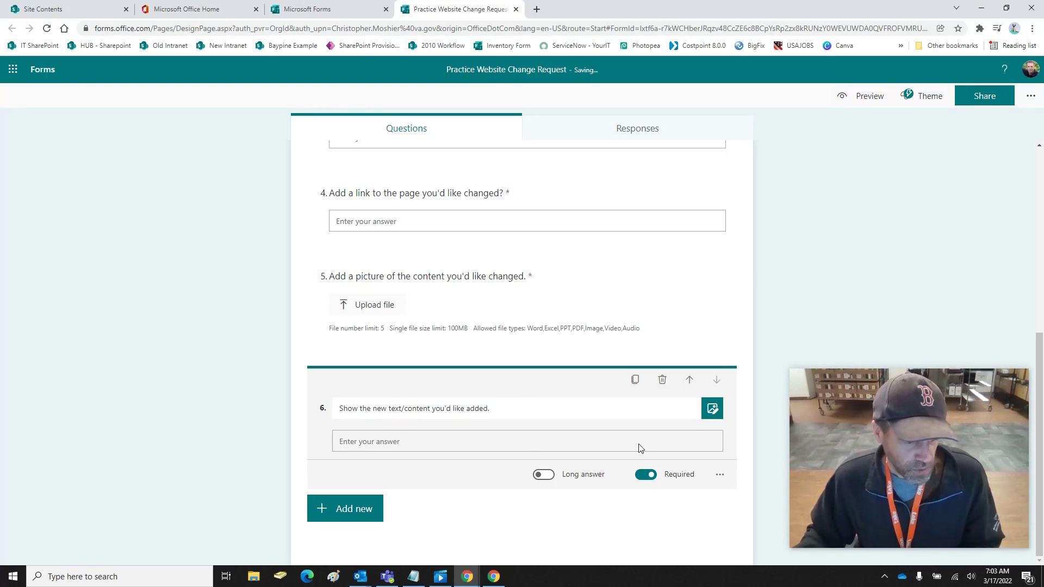
Switch question 6 to accept long answers
click(726, 477)
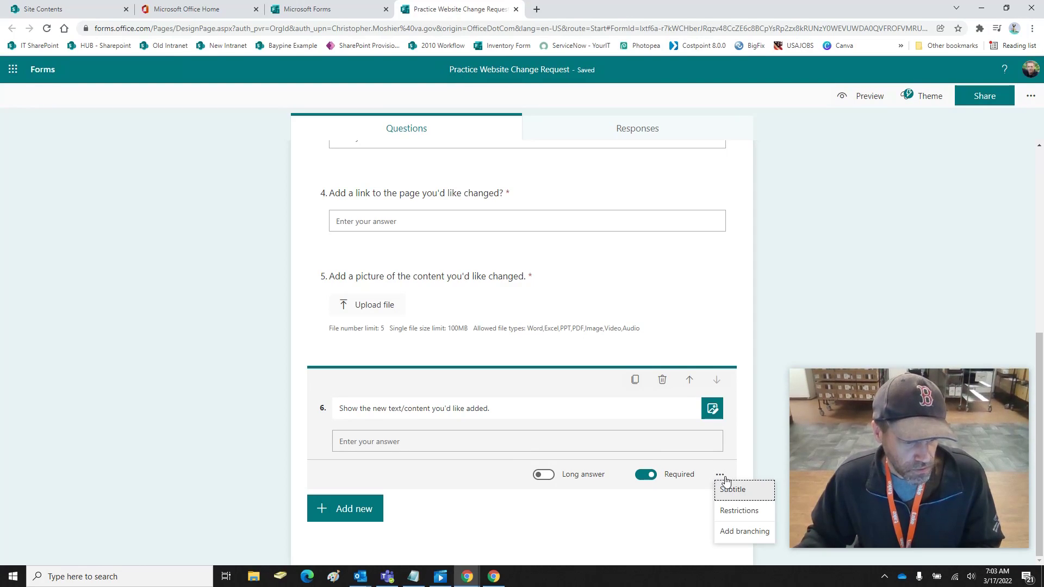
click(605, 459)
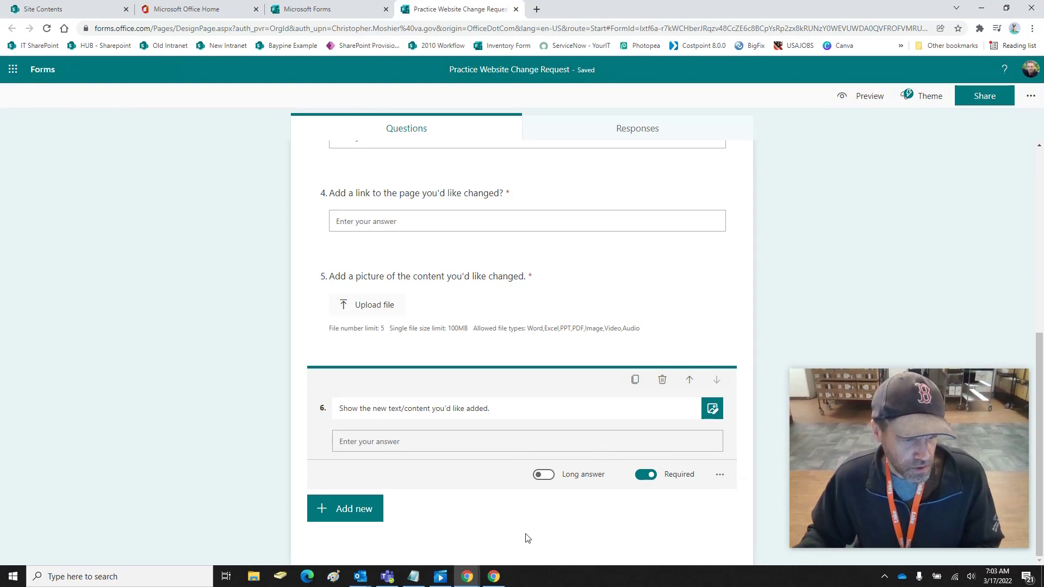
click(613, 335)
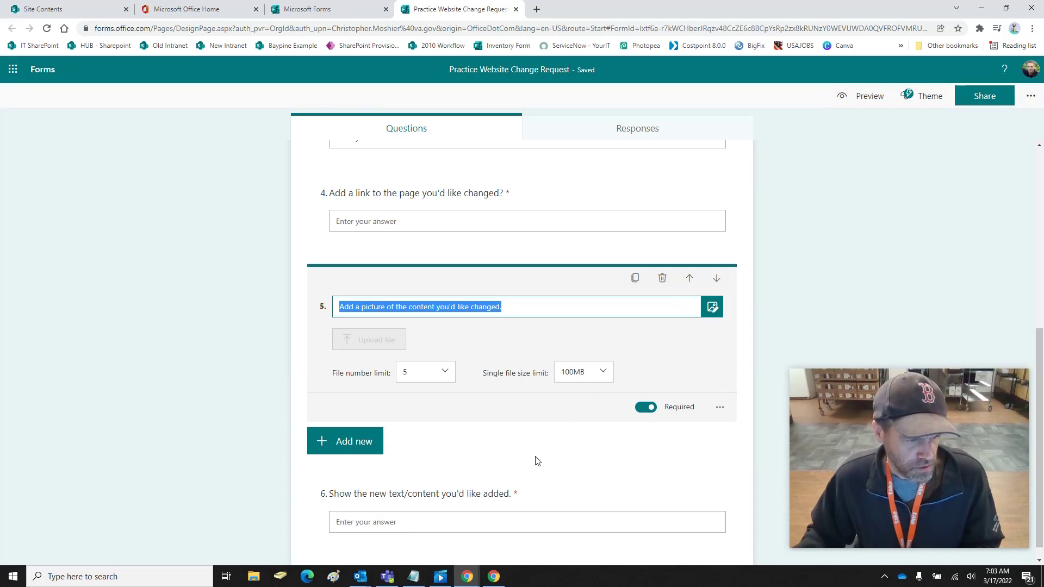
click(523, 518)
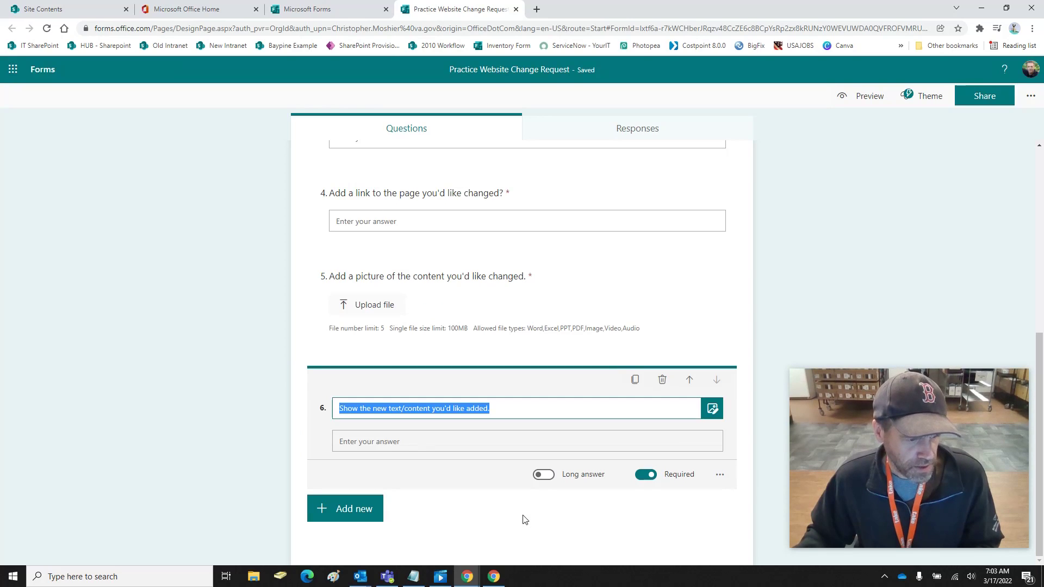
click(544, 477)
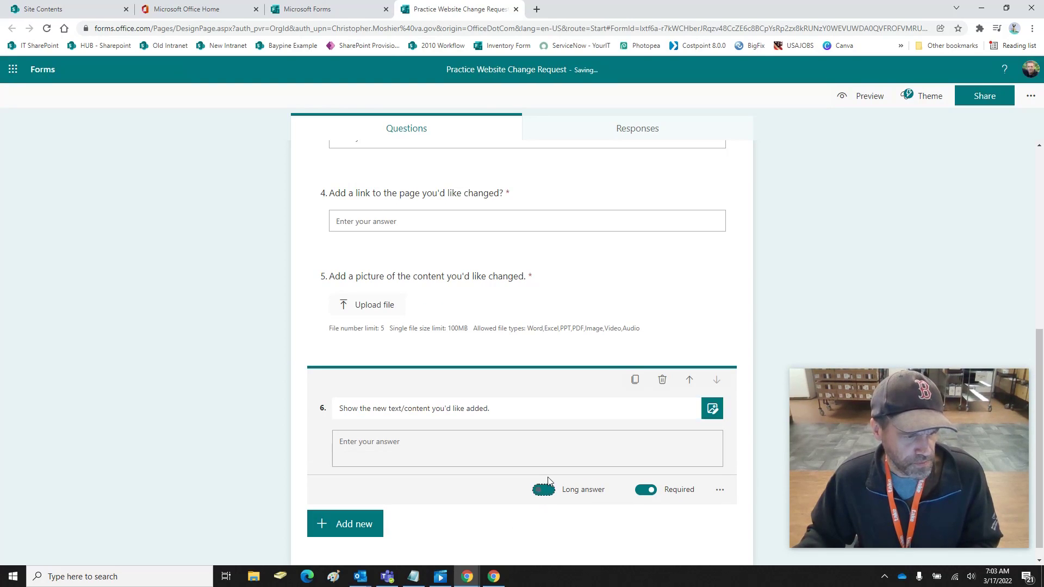
Copy the Practice Website Change Request form's response link from the Share pane
scroll(438, 492, down, 1)
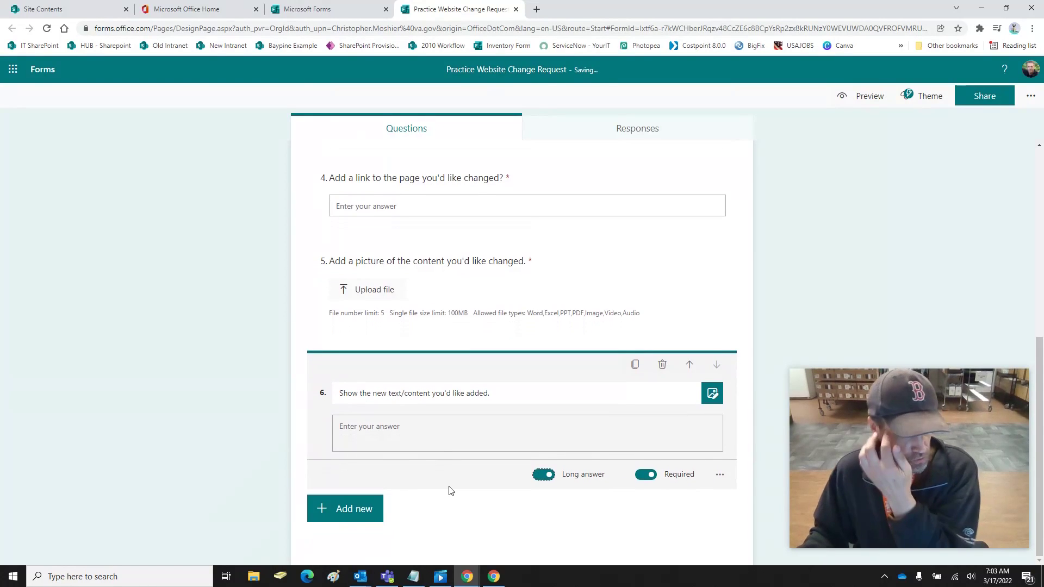
scroll(453, 482, up, 8)
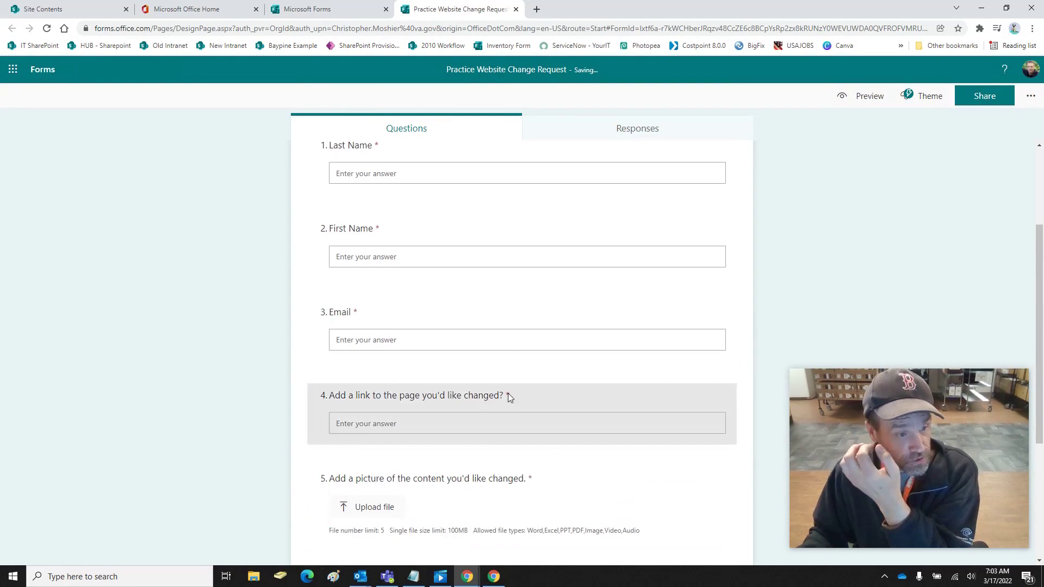
scroll(642, 324, down, 7)
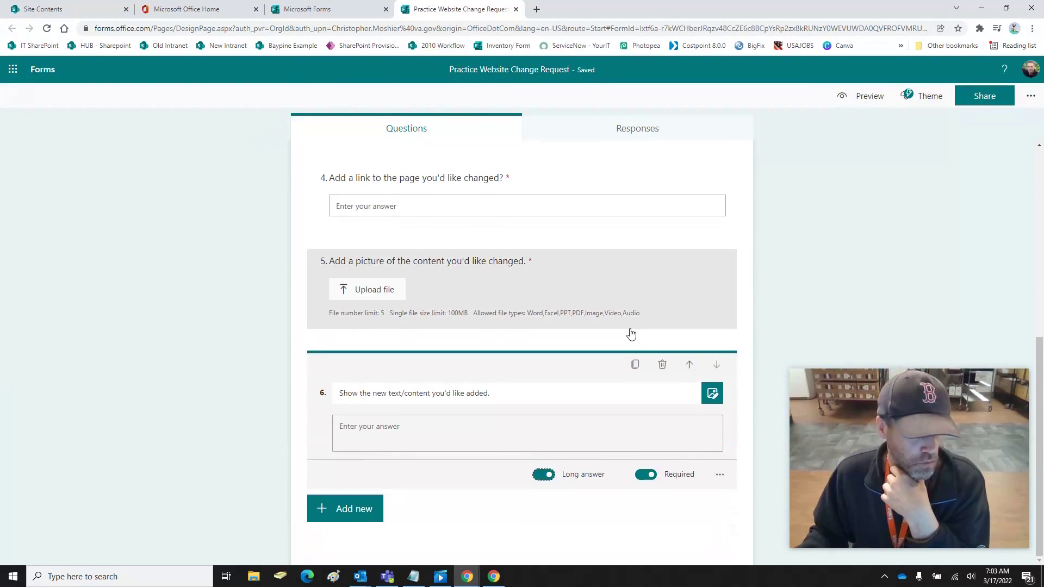
scroll(631, 333, up, 7)
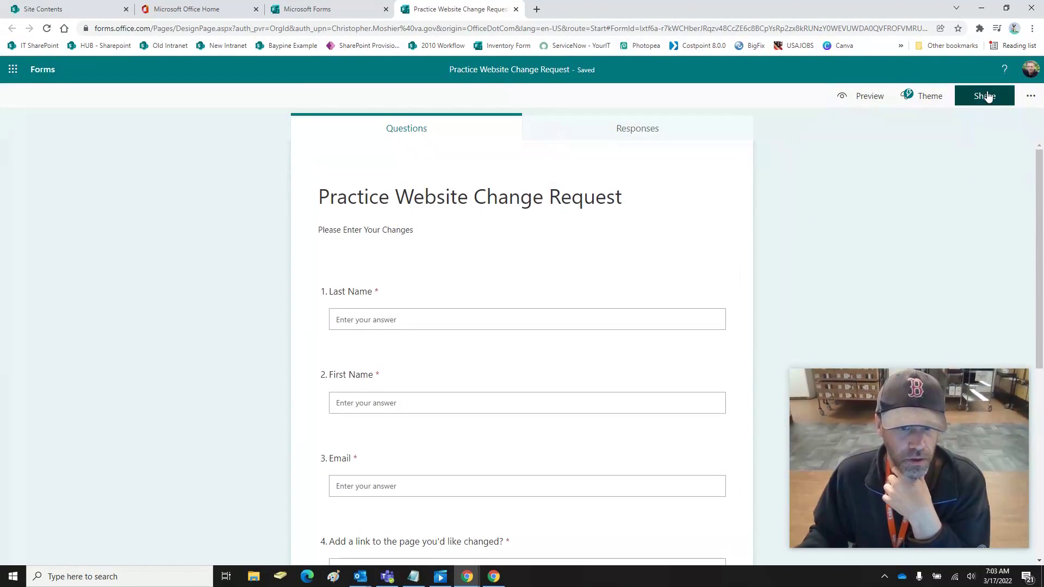
click(984, 96)
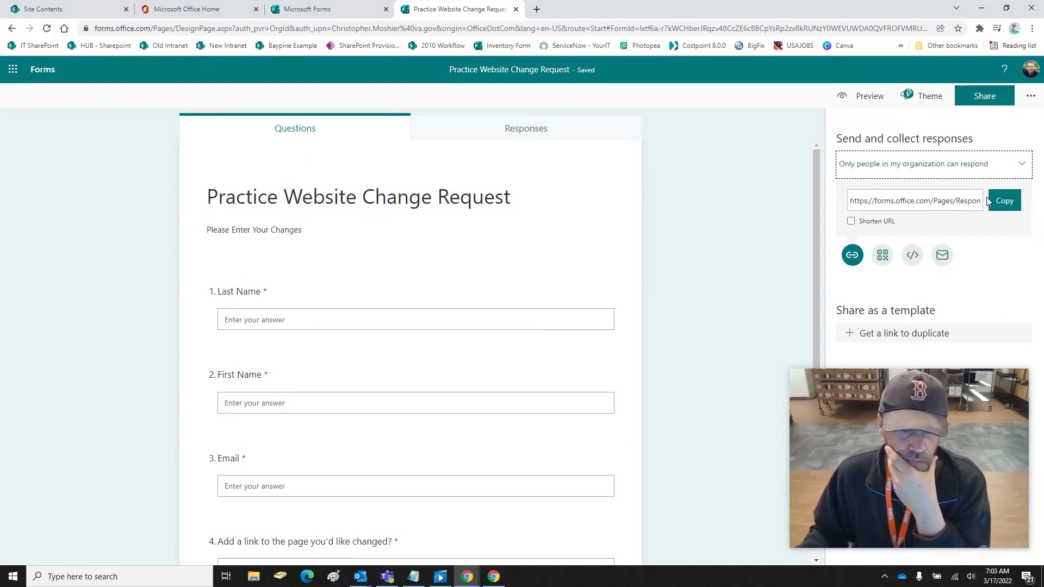
click(1009, 202)
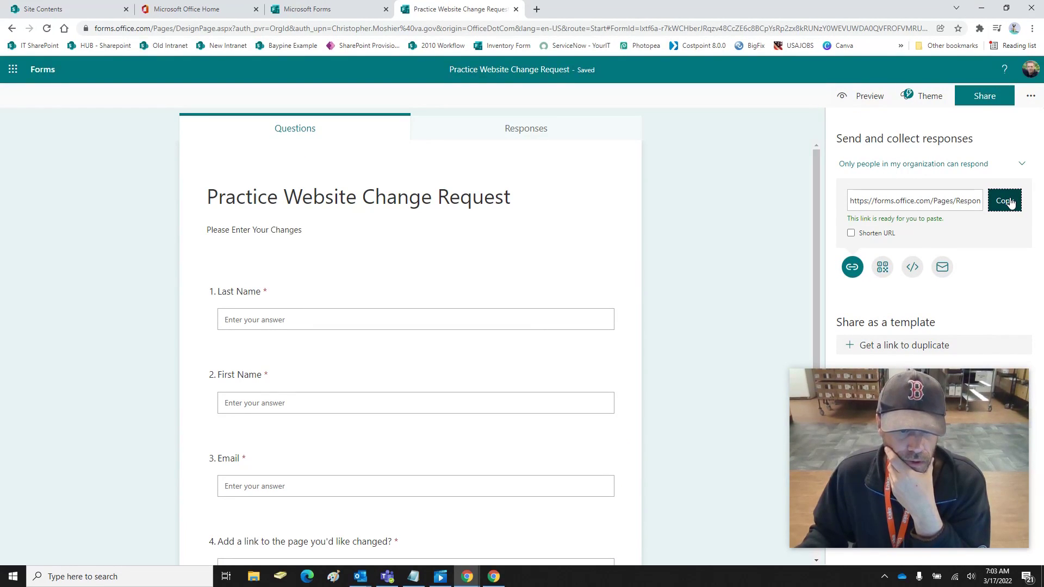
Paste the response link into a new tab to load the live form
click(537, 9)
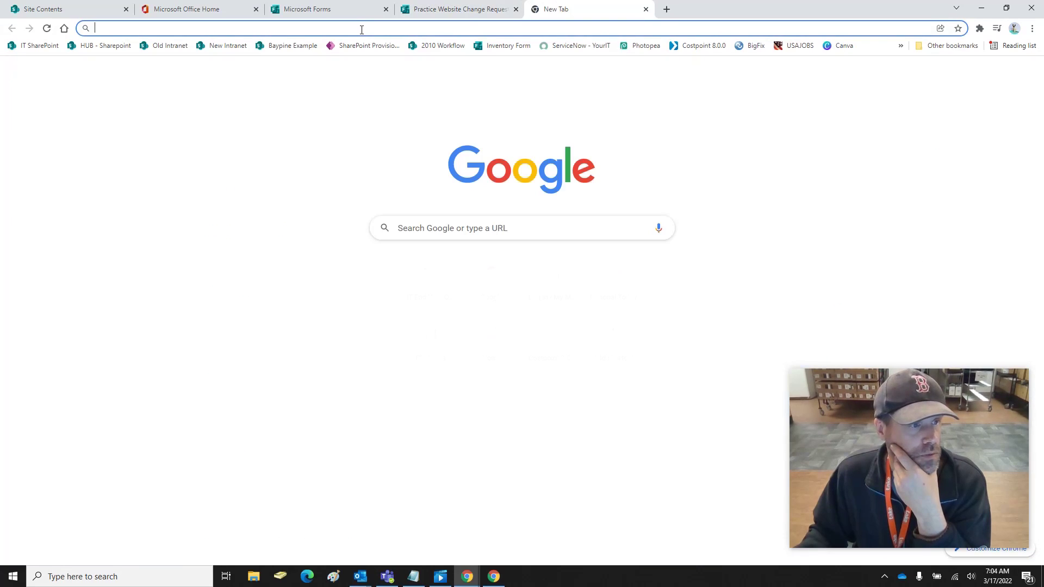
right_click(360, 33)
click(397, 102)
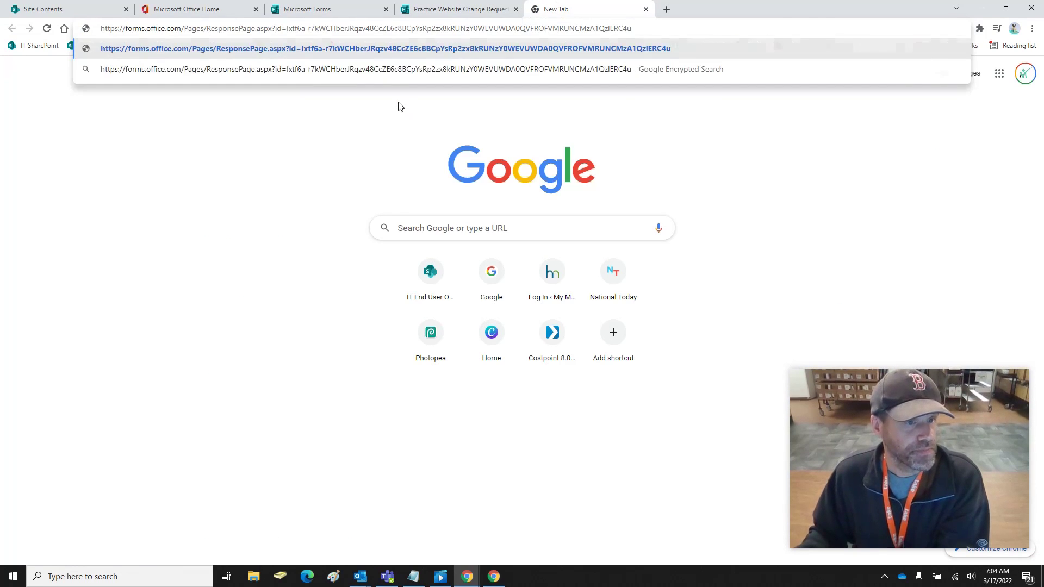
key(Return)
scroll(224, 238, down, 6)
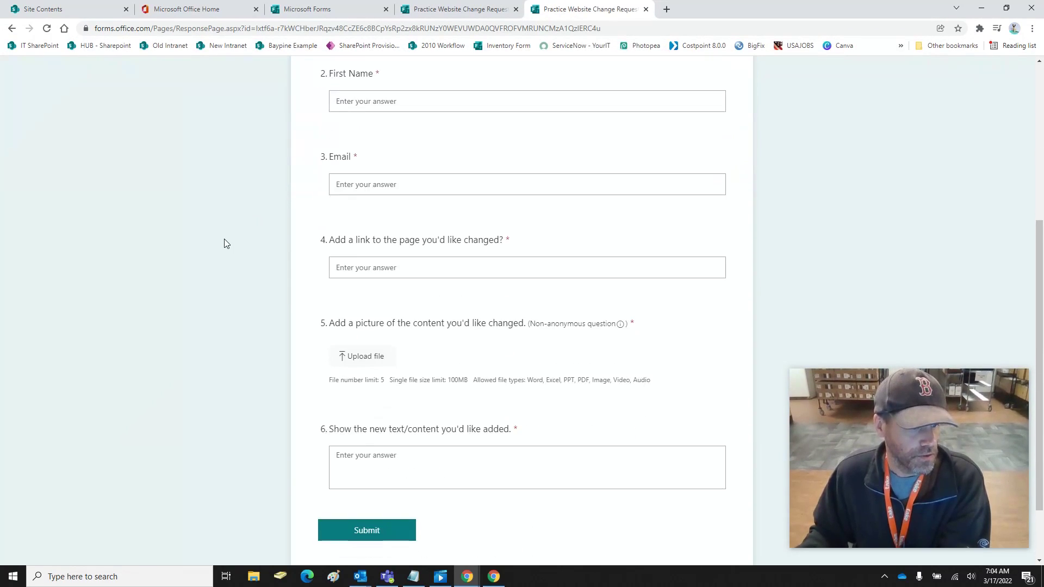
scroll(226, 243, up, 6)
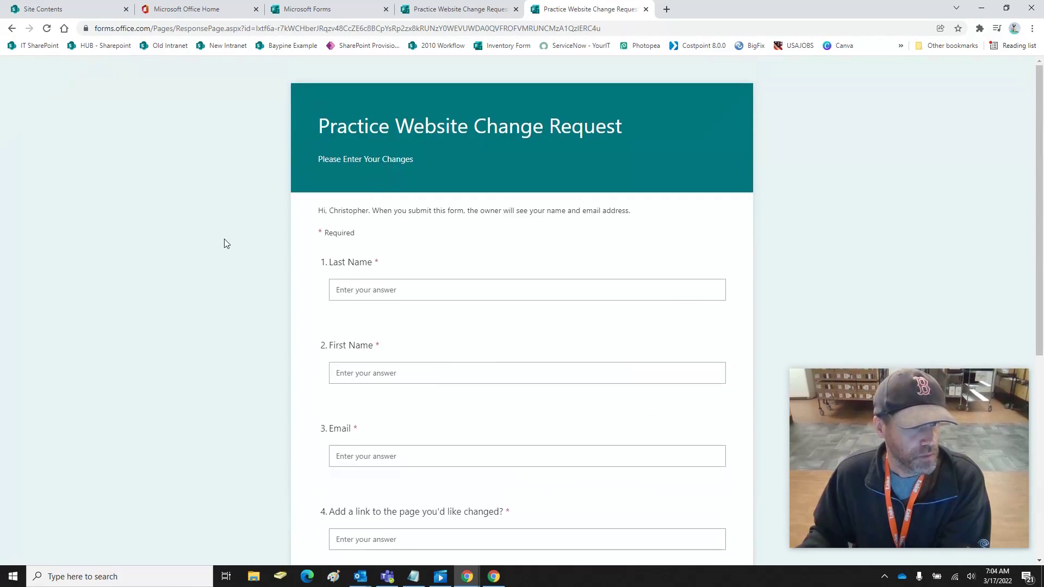
Detach the form design tab into its own window and return to SharePoint site contents
click(443, 9)
drag(442, 9, 1043, 125)
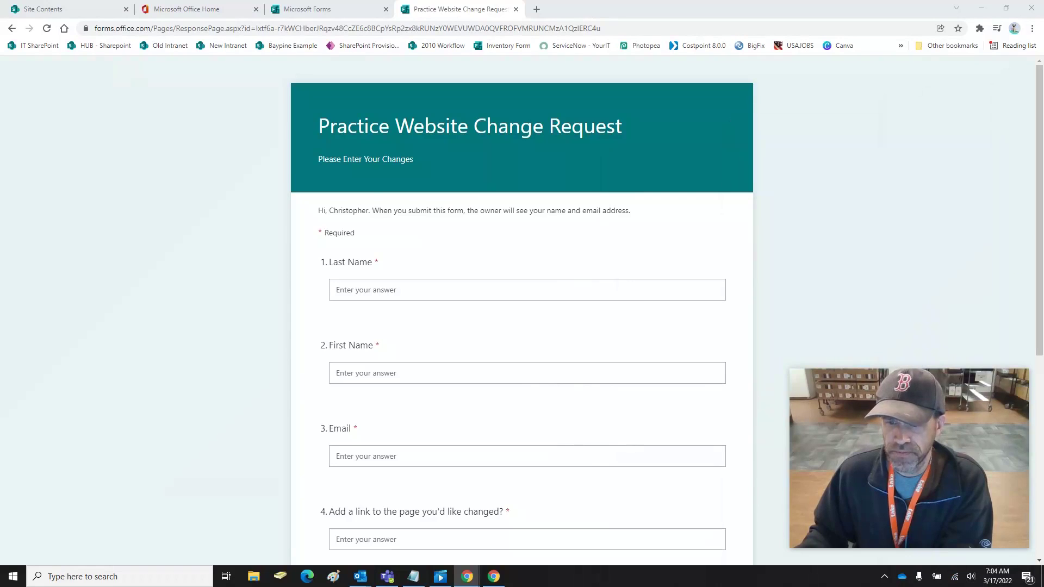
click(57, 7)
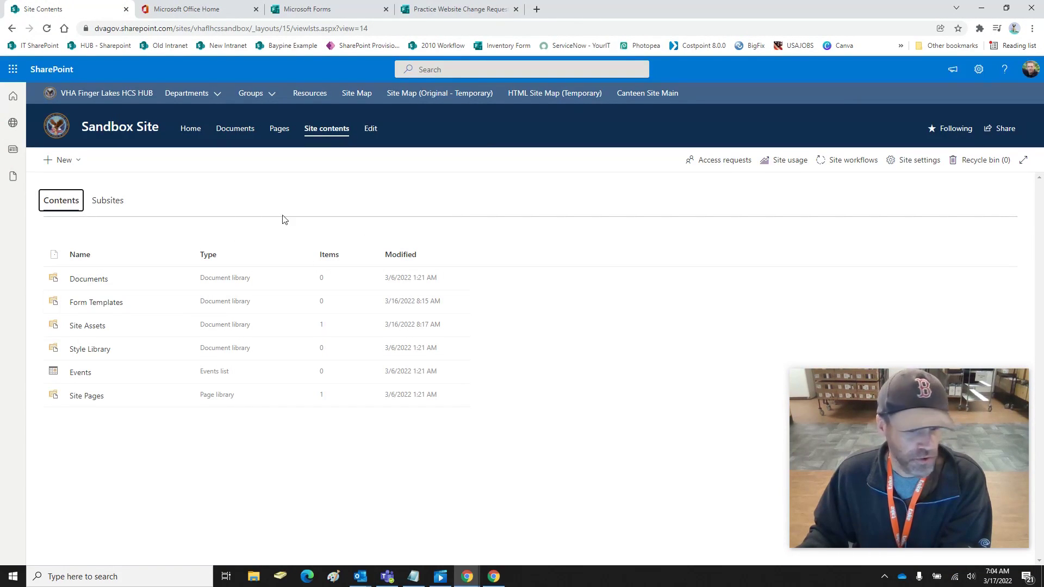
Create blank list 'Practice Website Change Request', described 'Please Enter Your Changes', hidden from site navigation
click(81, 166)
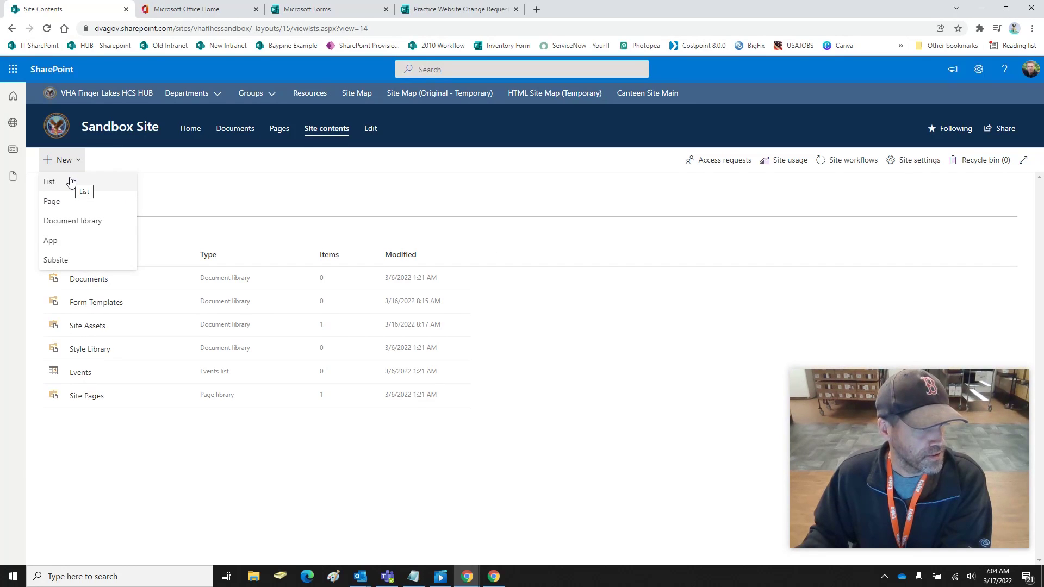
click(69, 181)
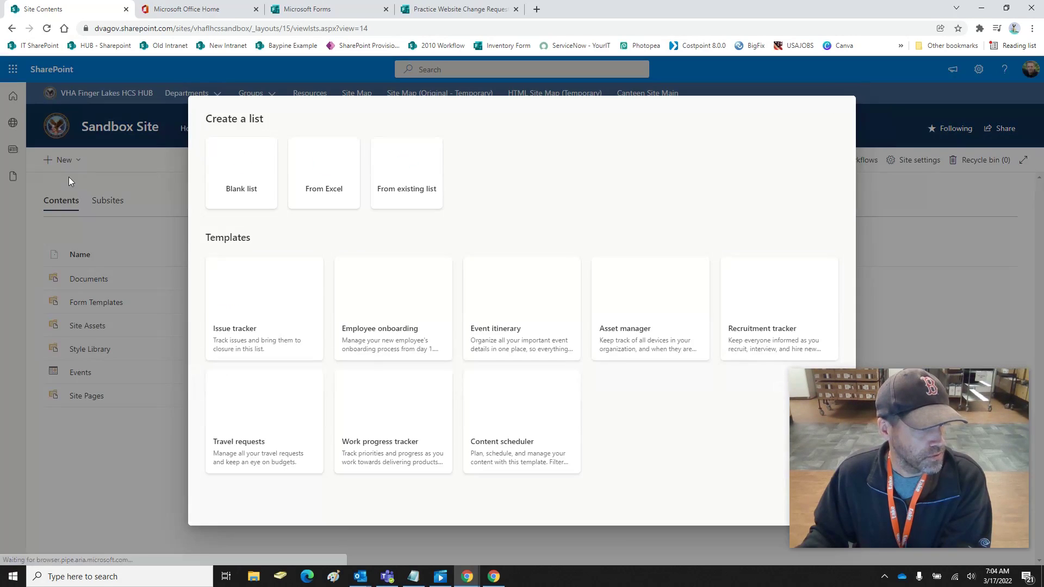
click(245, 186)
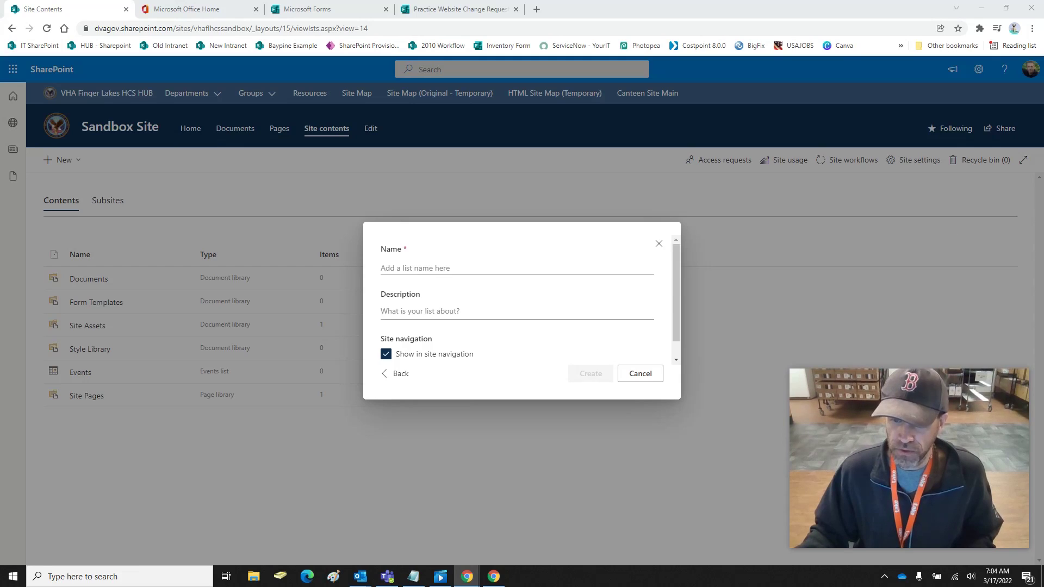
click(430, 270)
key(ctrl+v)
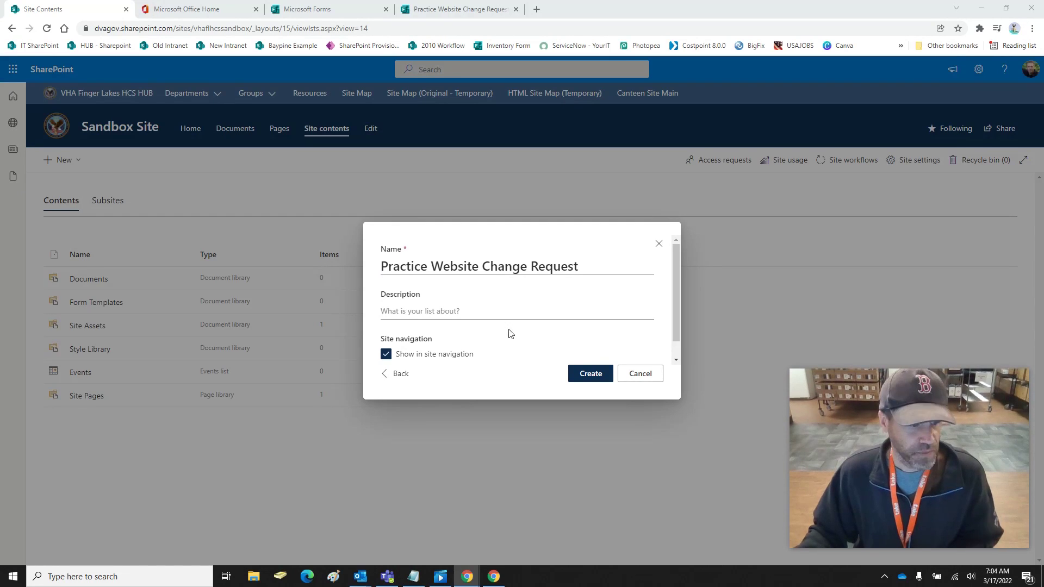
click(421, 315)
key(ctrl+v)
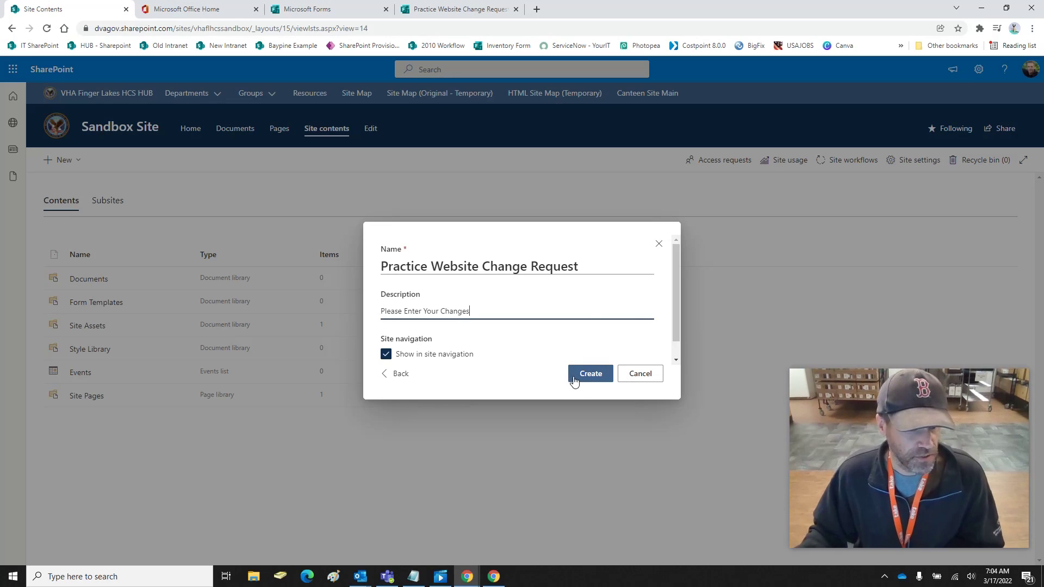
click(394, 359)
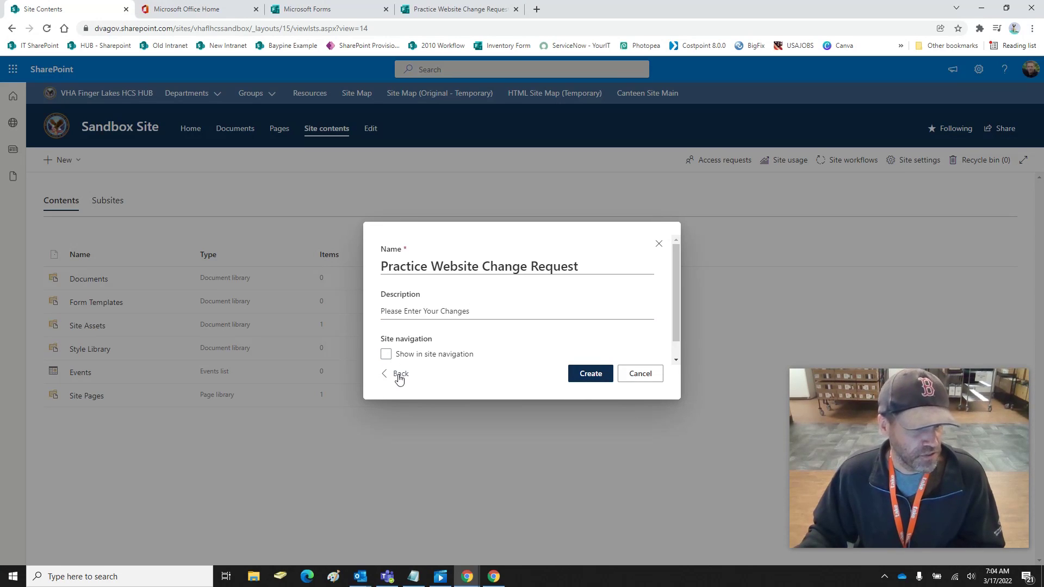
click(592, 374)
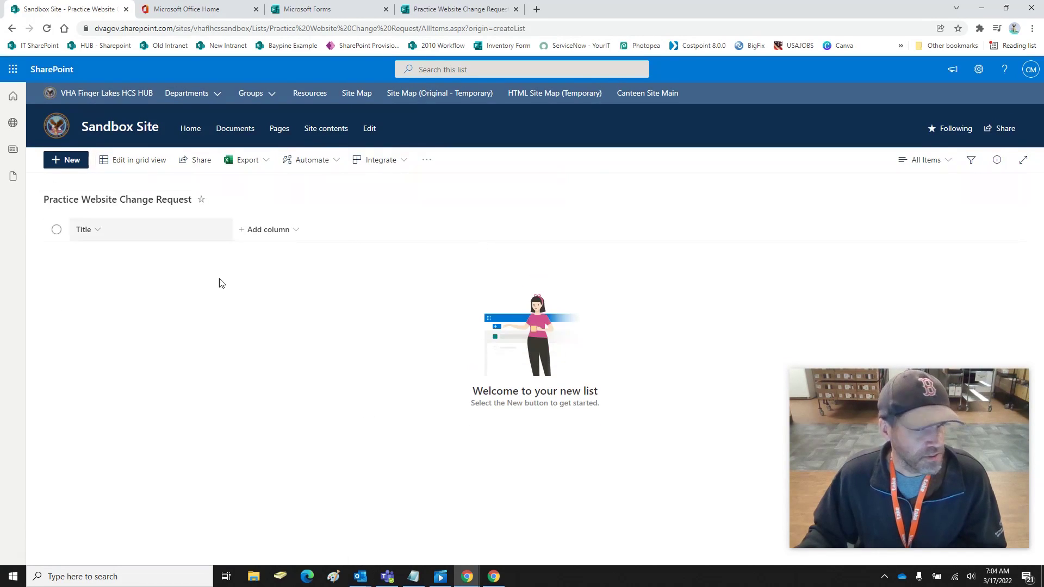
Open the Practice Website Change Request list from Site contents
click(980, 71)
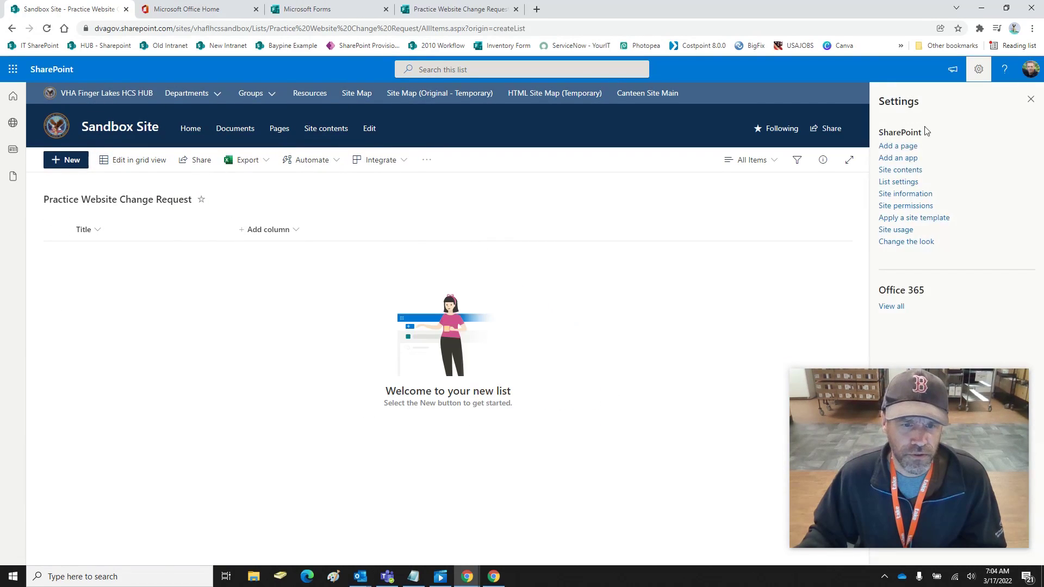
click(897, 170)
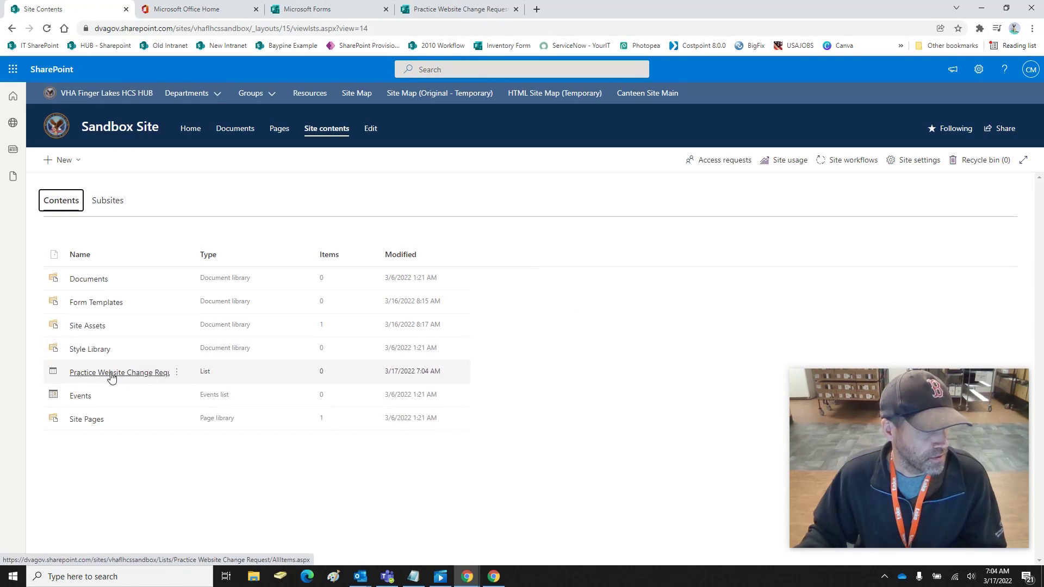
click(108, 375)
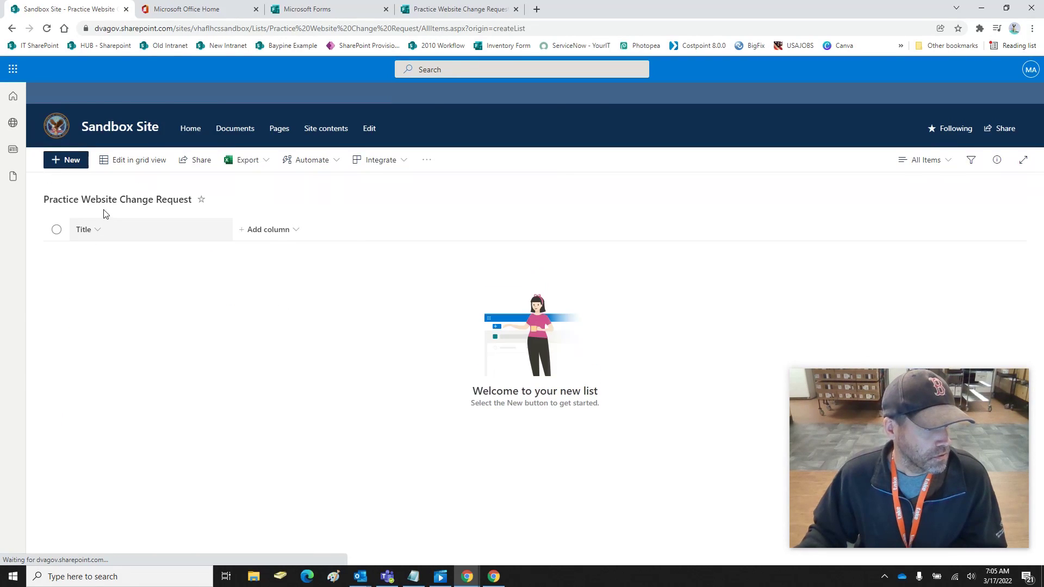
Rename the list's Title column to 'Last Name'
click(96, 230)
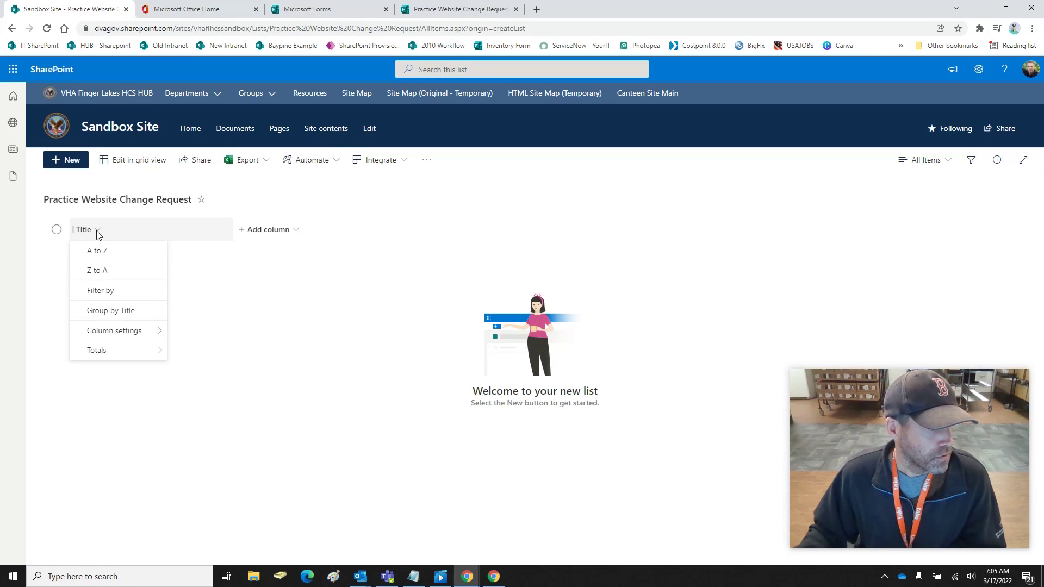
click(389, 319)
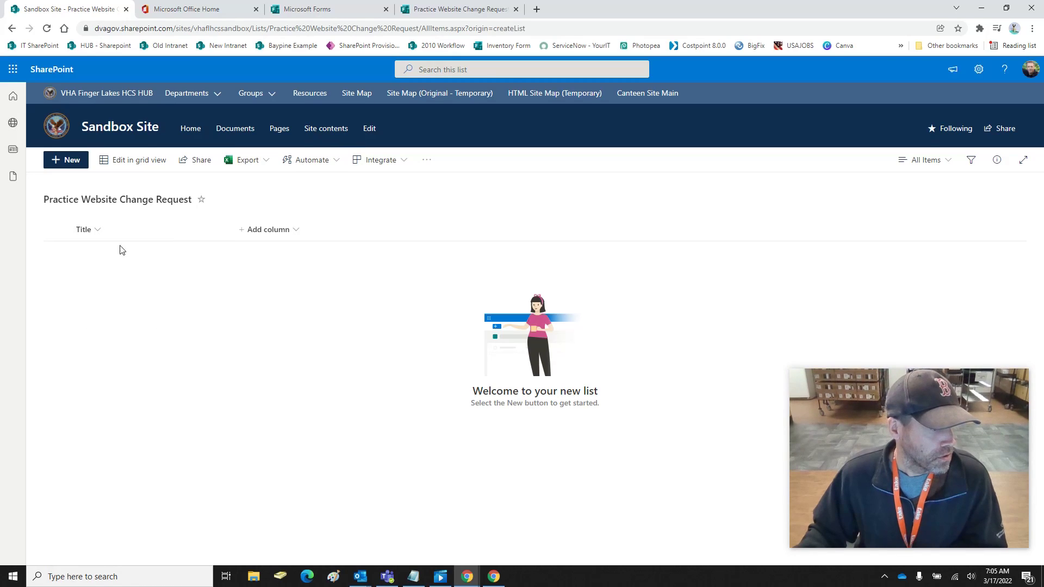
click(84, 232)
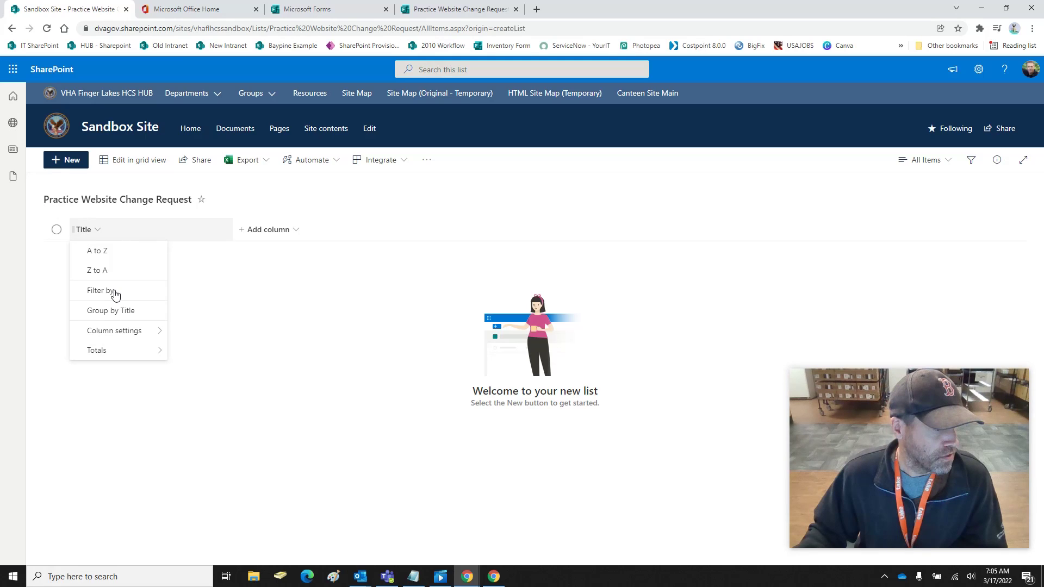
mouse_move(144, 333)
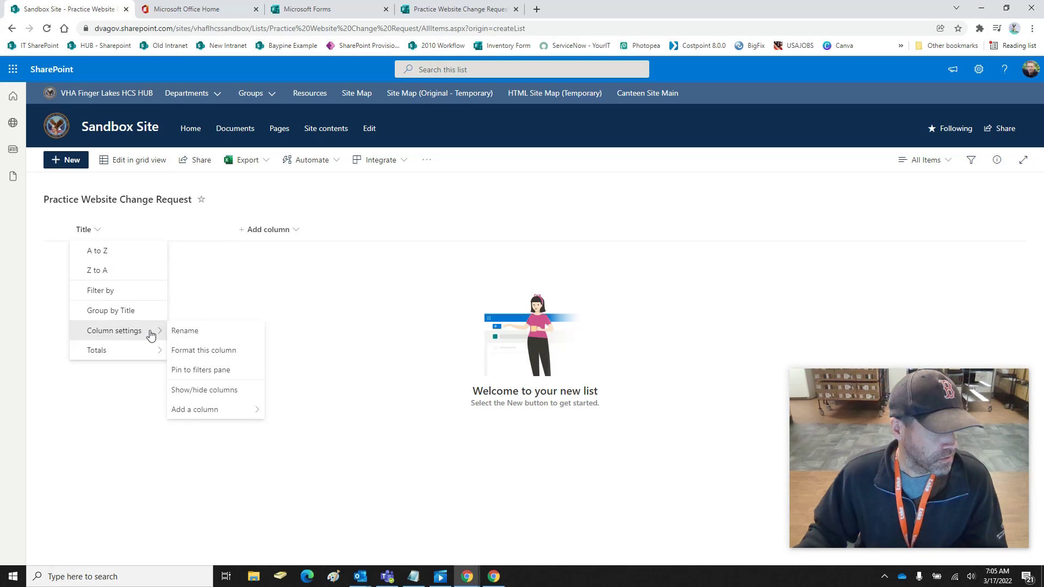
key(Escape)
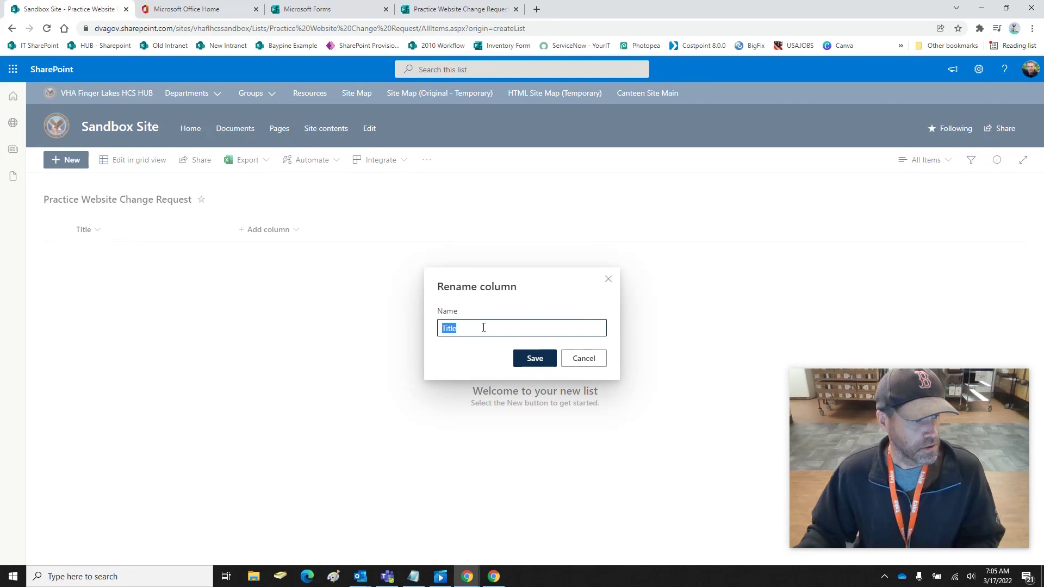
key(BackSpace)
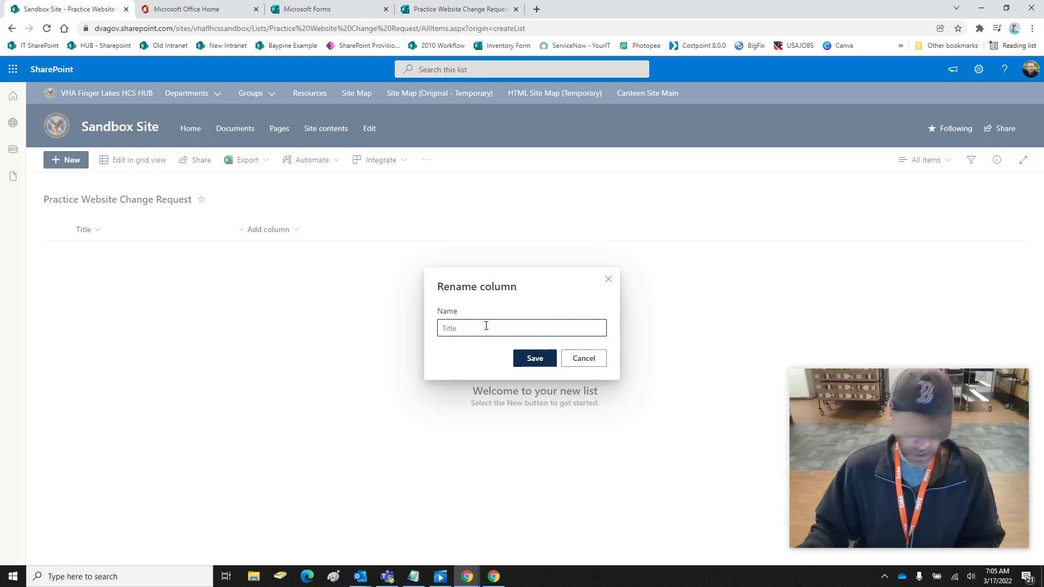
key(BackSpace)
key(BackSpace)
key(BackSpace)
key(BackSpace)
key(BackSpace)
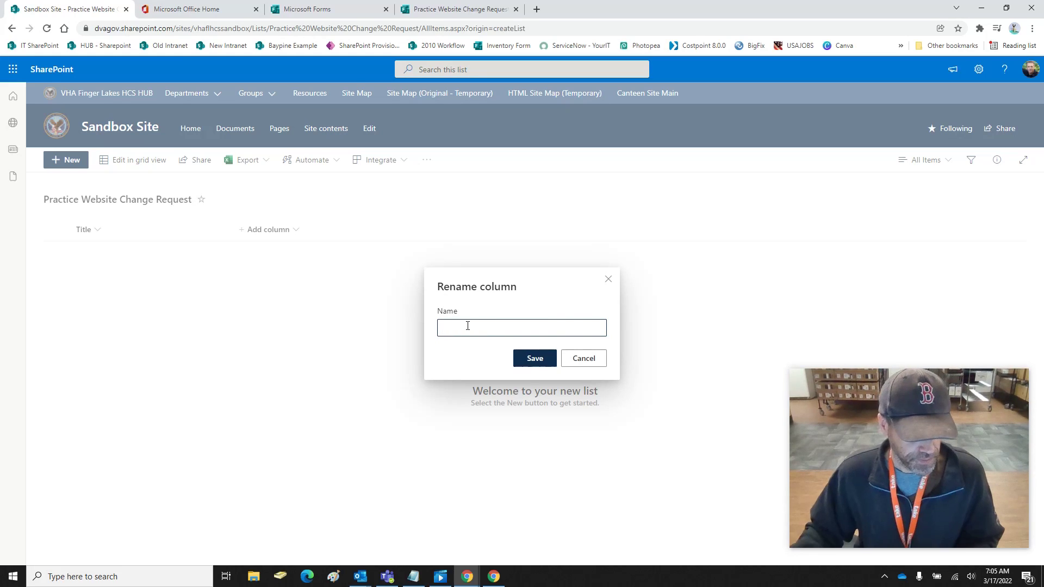
text(Last Name)
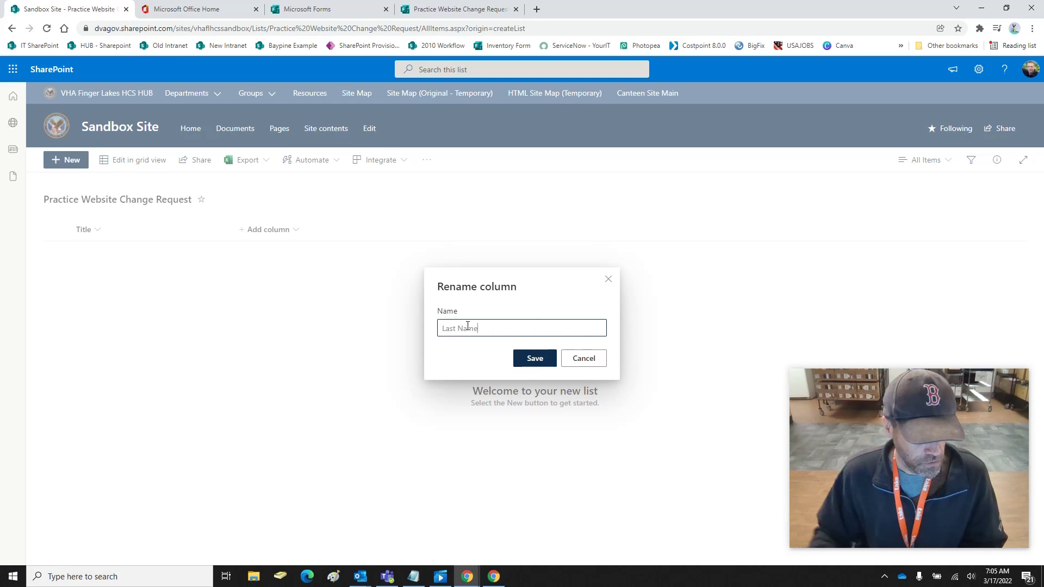
click(533, 363)
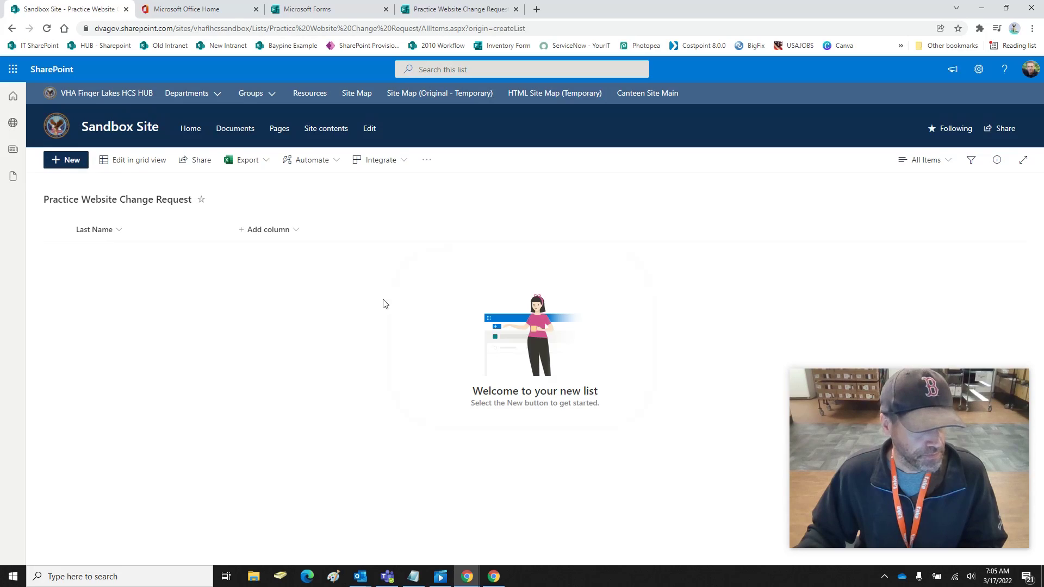
click(261, 233)
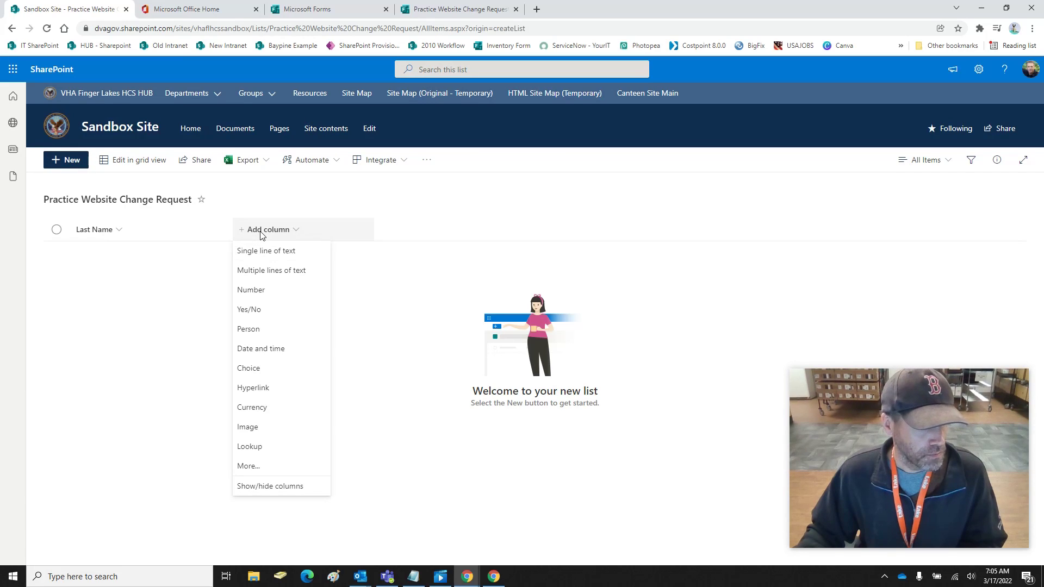
Add a single line of text column named 'First Name' to the list
click(269, 252)
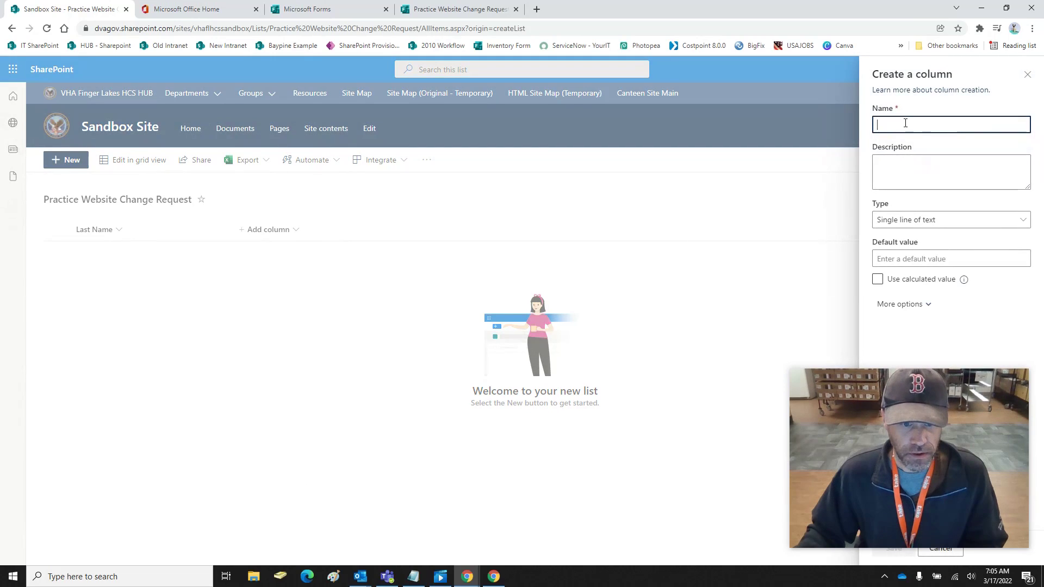
text(First Name)
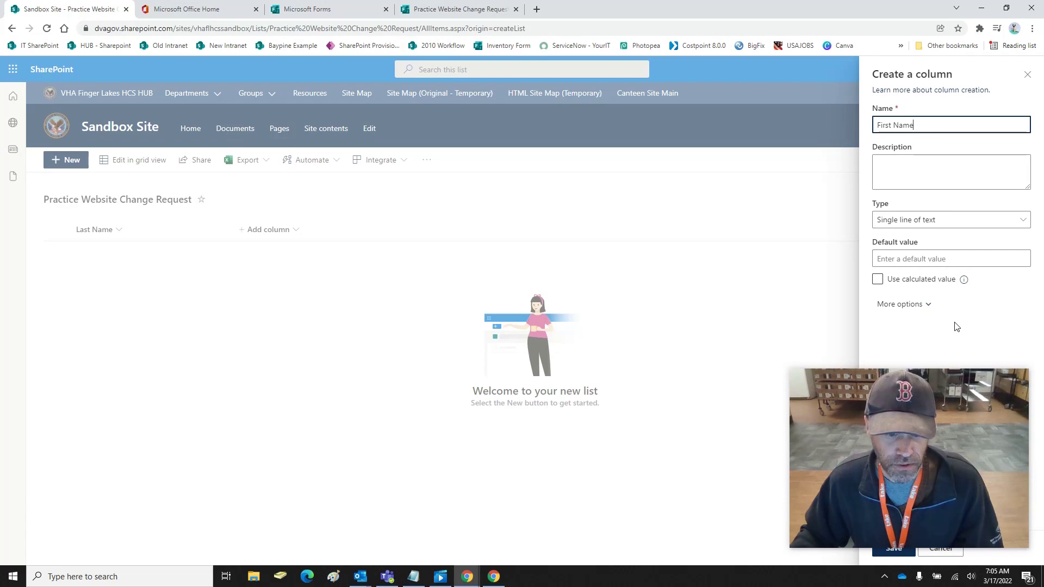
click(928, 307)
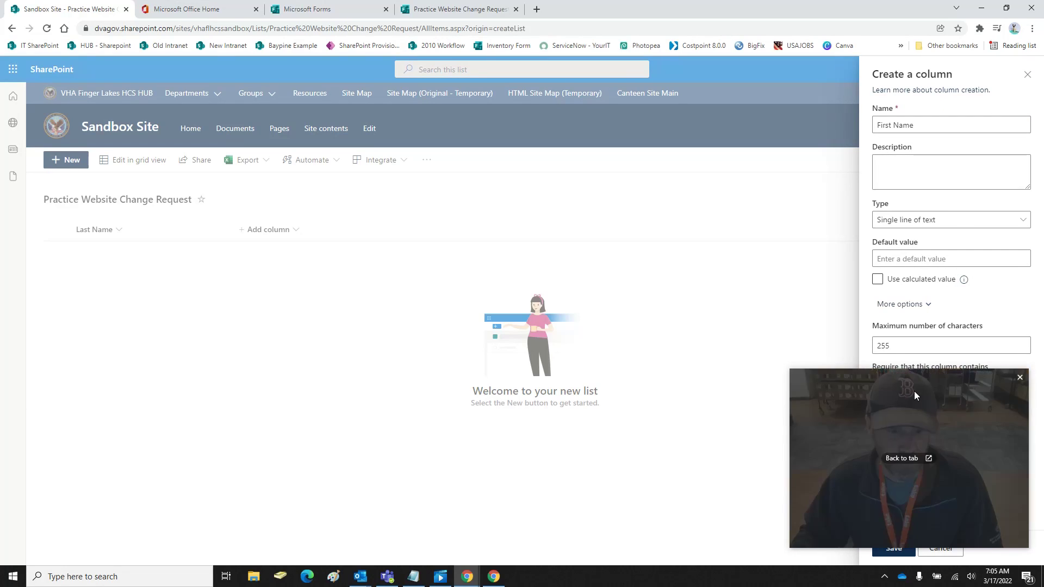
drag(968, 401, 230, 396)
click(894, 548)
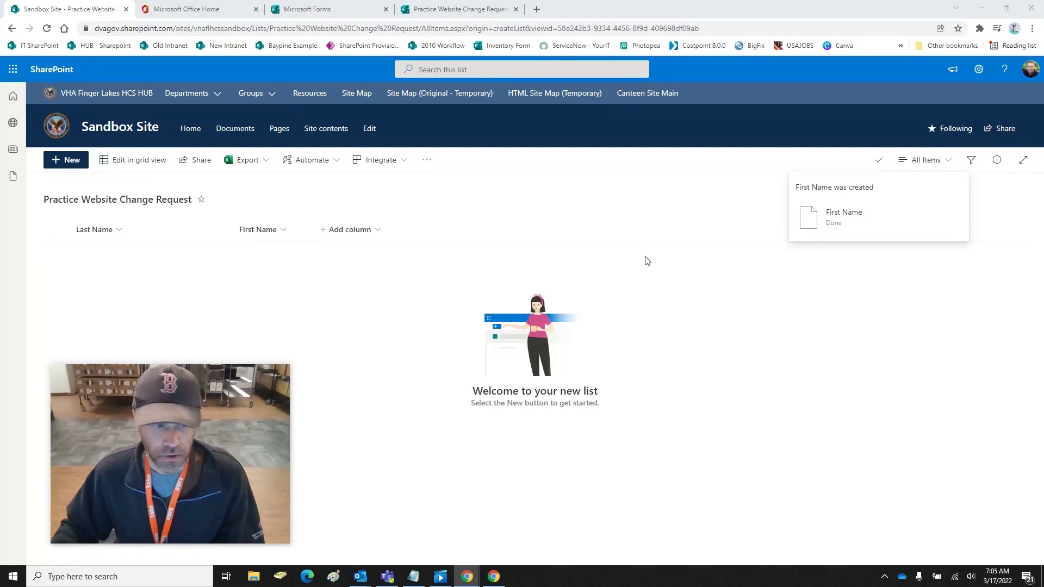
click(378, 230)
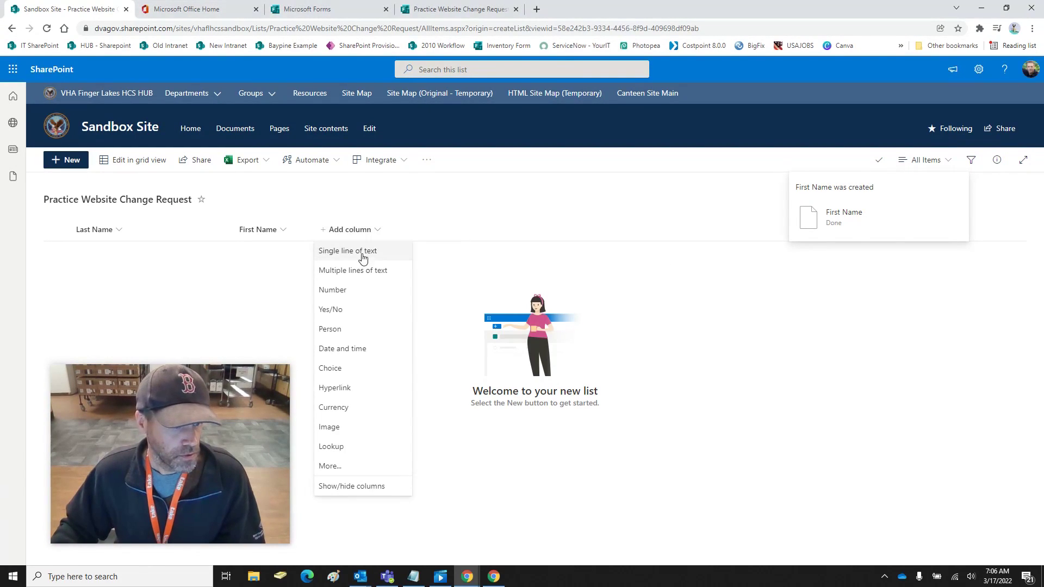
Add a single line of text column named 'Email', replacing the duplicate 'Last Name' name
click(363, 258)
text(Last Name)
click(893, 548)
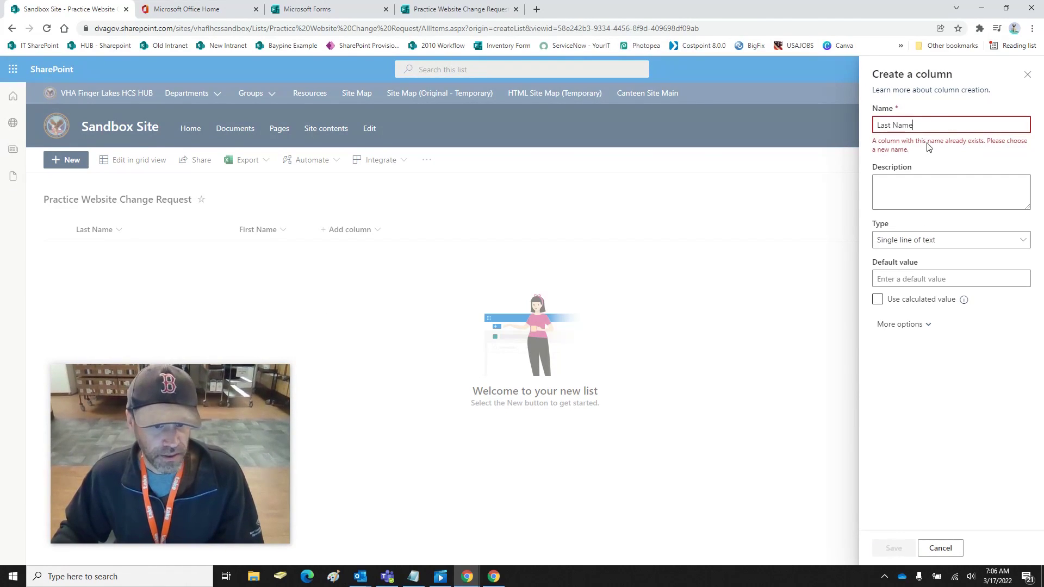
key(ctrl+a)
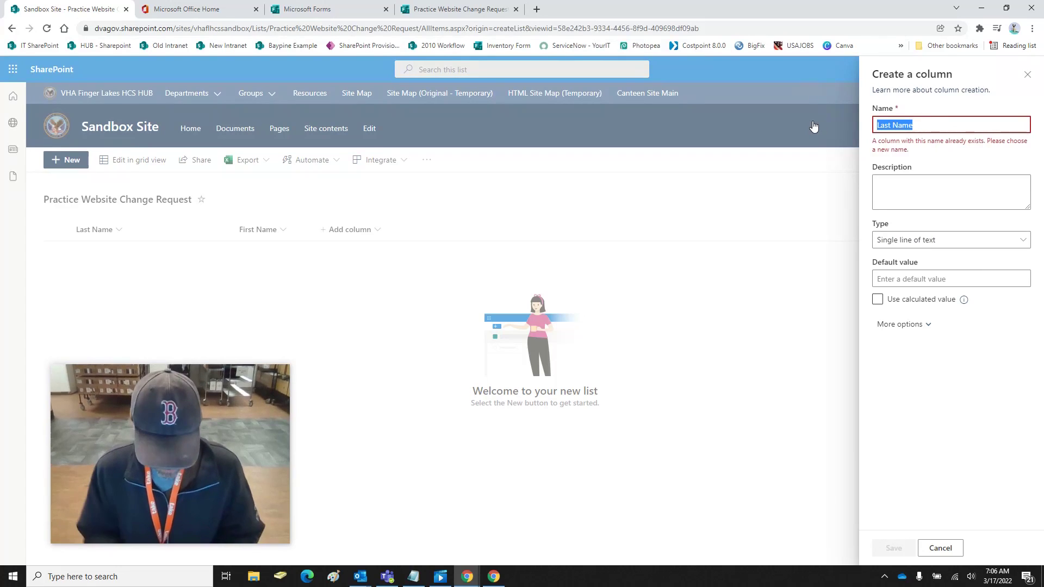
text(Email)
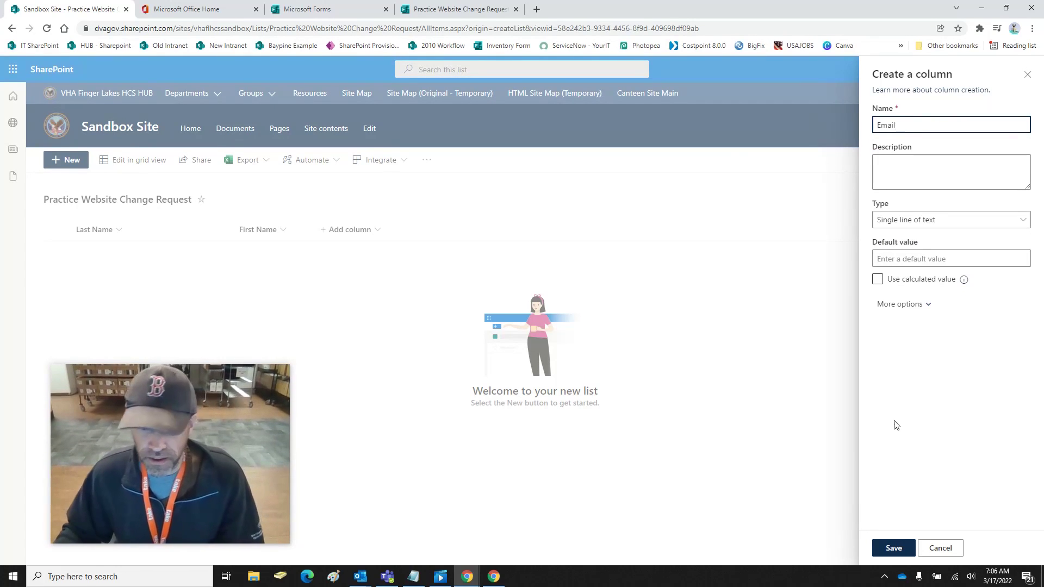
click(901, 548)
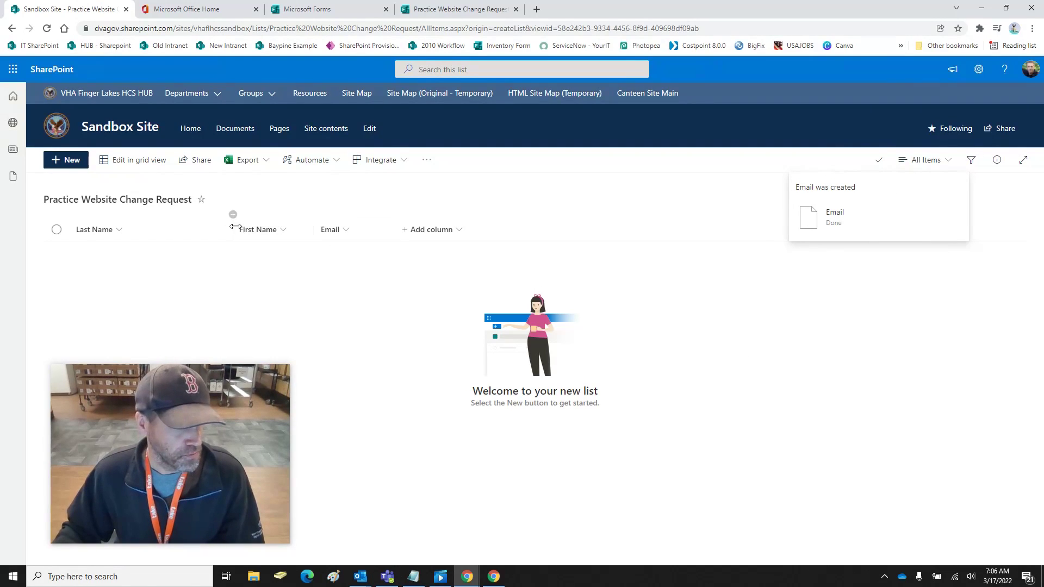
Narrow the Last Name column and widen the First Name column
drag(229, 226, 155, 226)
drag(257, 229, 272, 230)
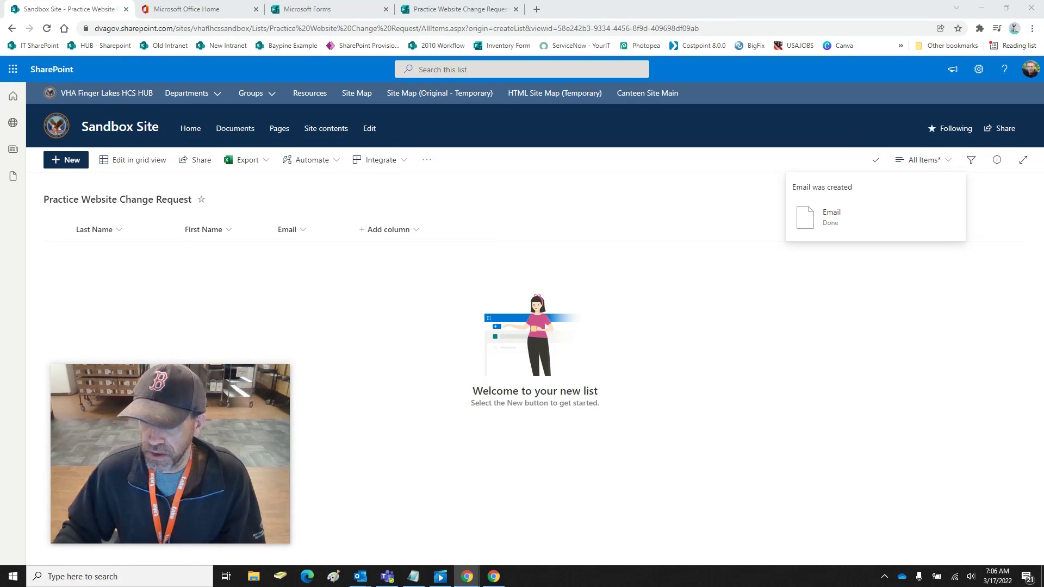
click(408, 232)
Add a text column named after the page-link question and widen it
click(401, 250)
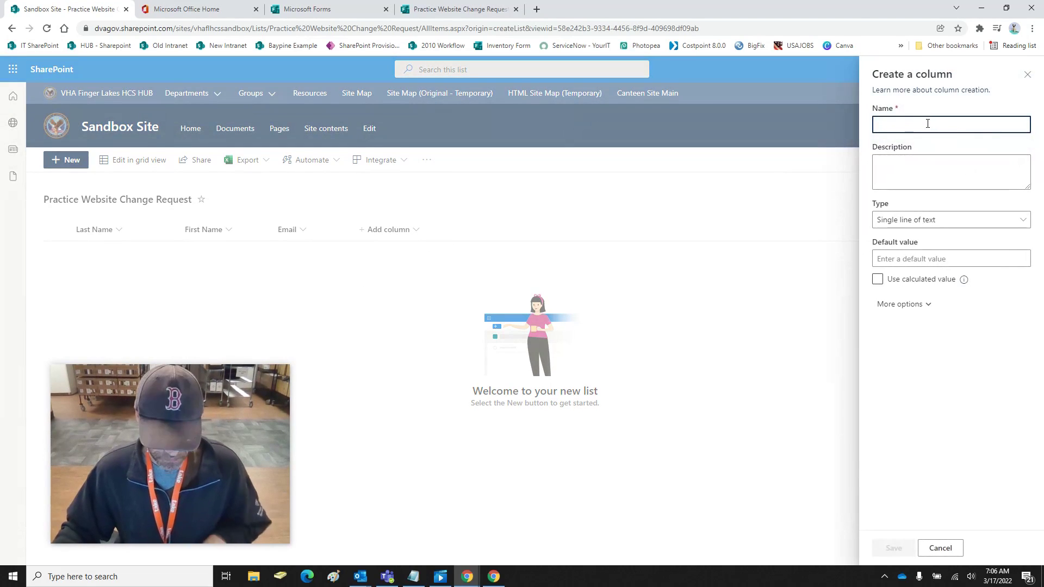
text(Add a link to the page you'd like changed?)
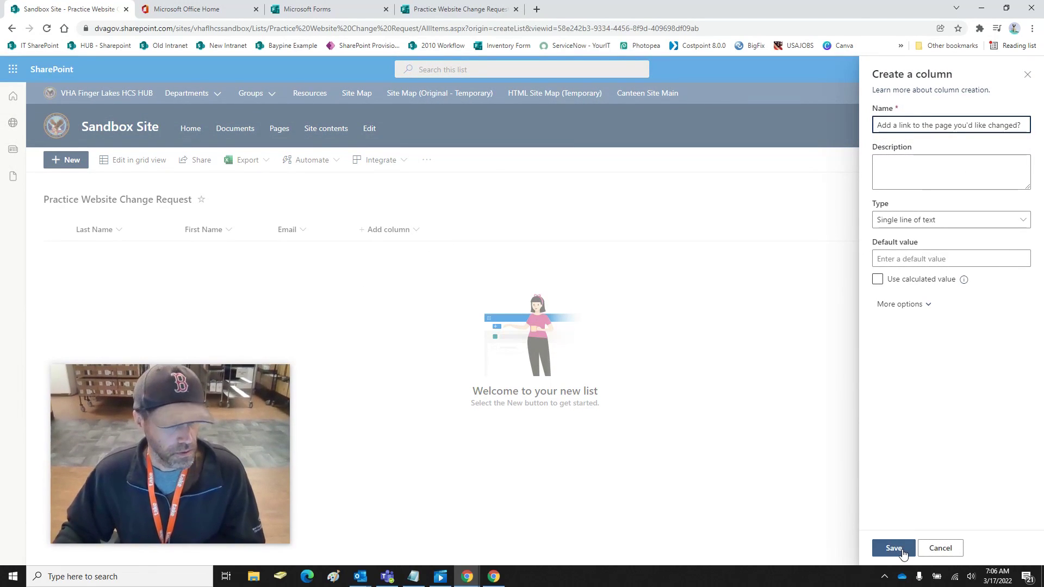
click(903, 554)
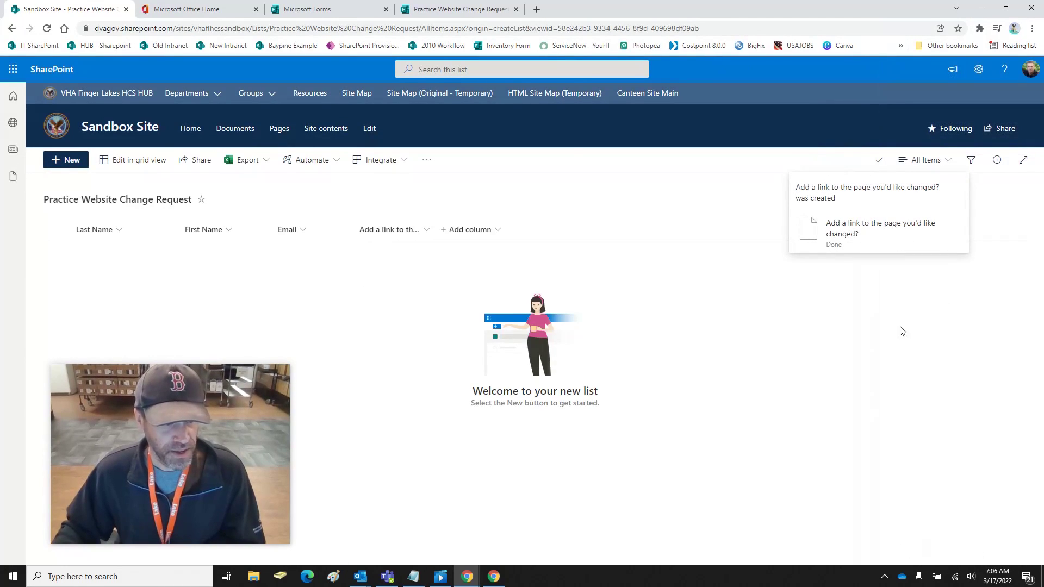
drag(436, 233, 536, 247)
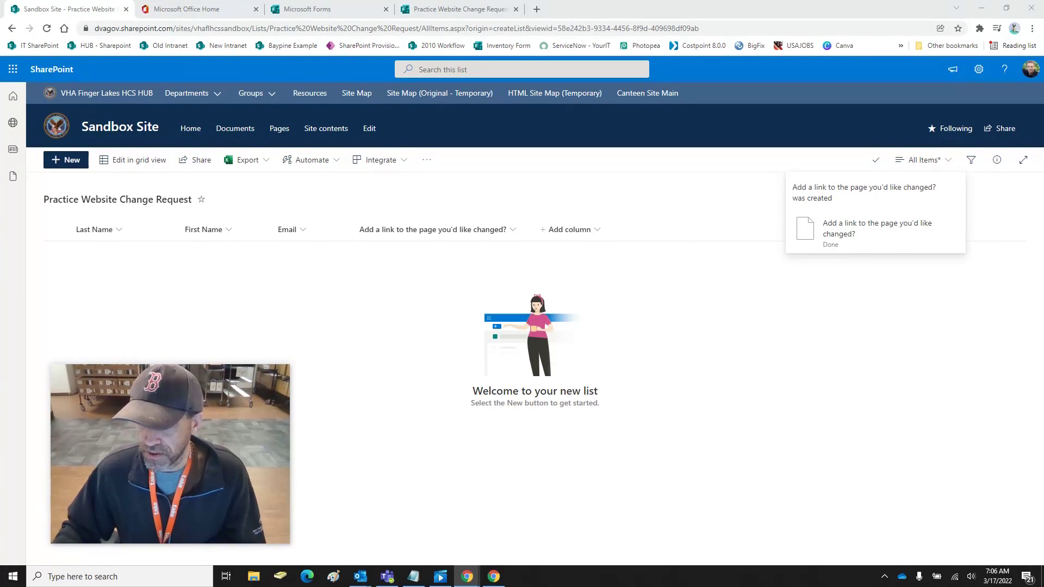
Add a text column named after the picture-of-content question
click(568, 230)
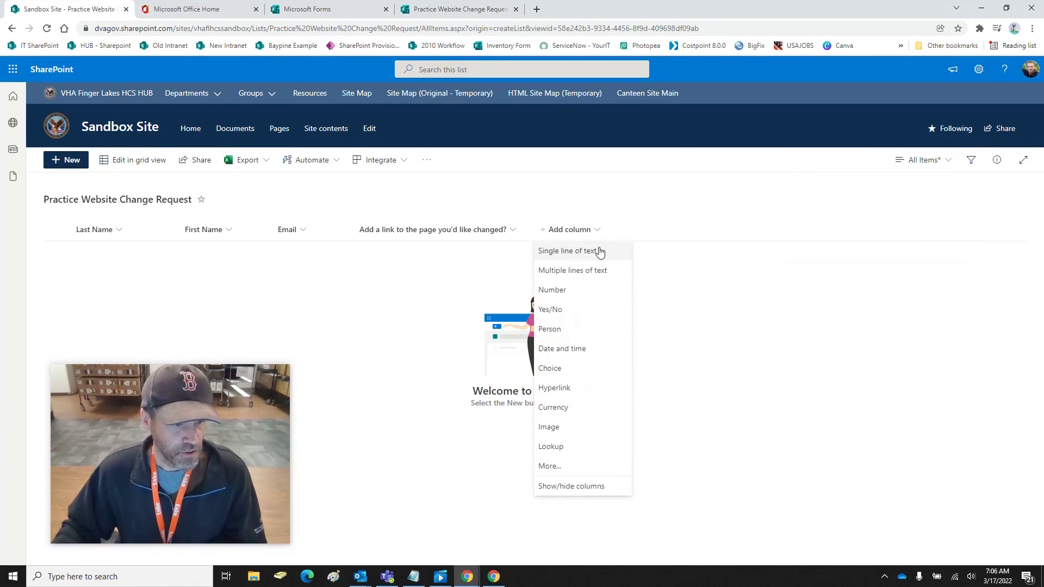
click(599, 251)
text(Add a picture of the content you'd like changed?)
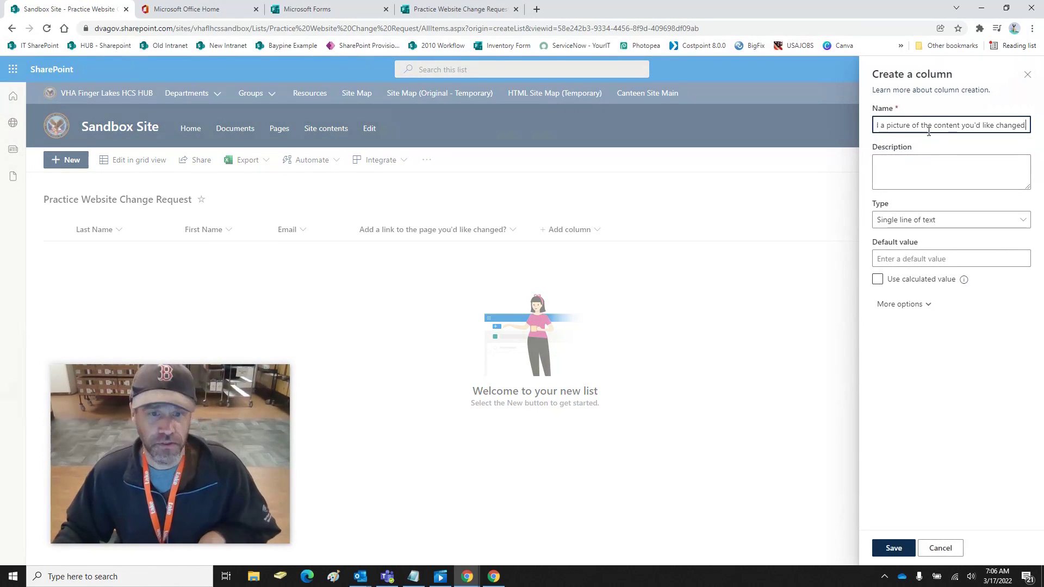
click(892, 548)
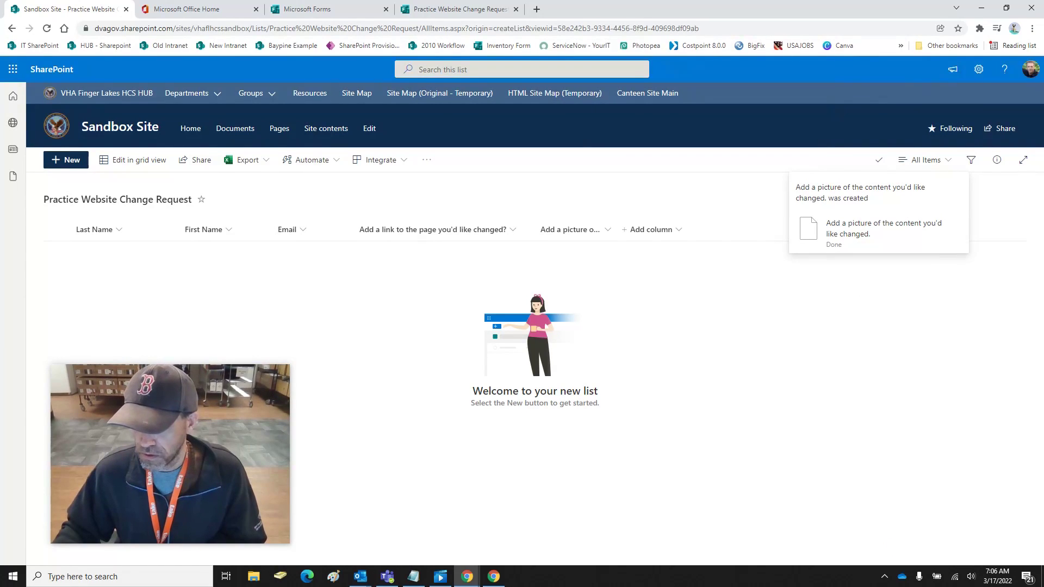
click(609, 231)
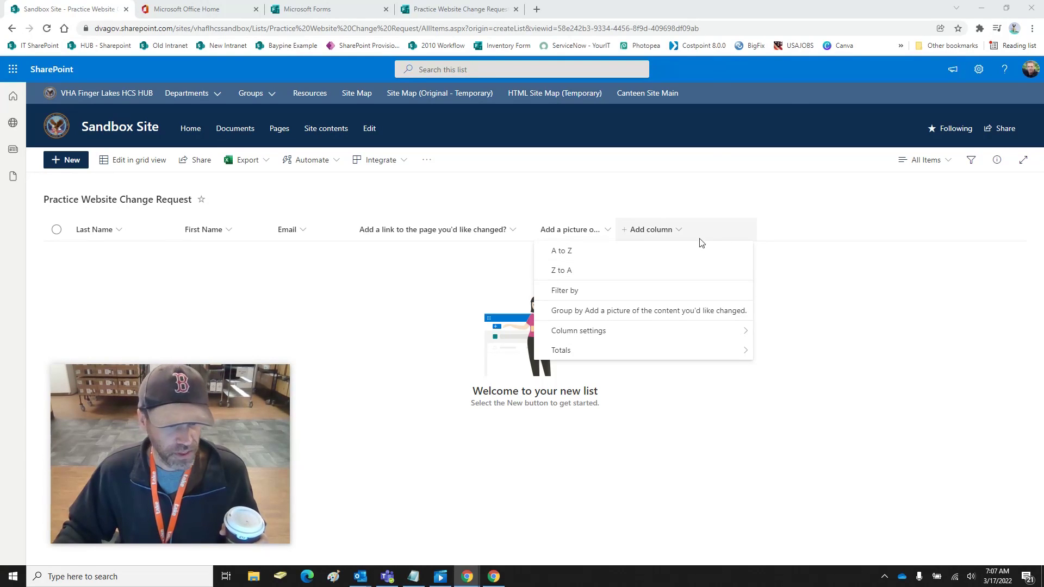
Add a multiple lines of text column named 'Show the new text/content you'd like added.'
click(644, 233)
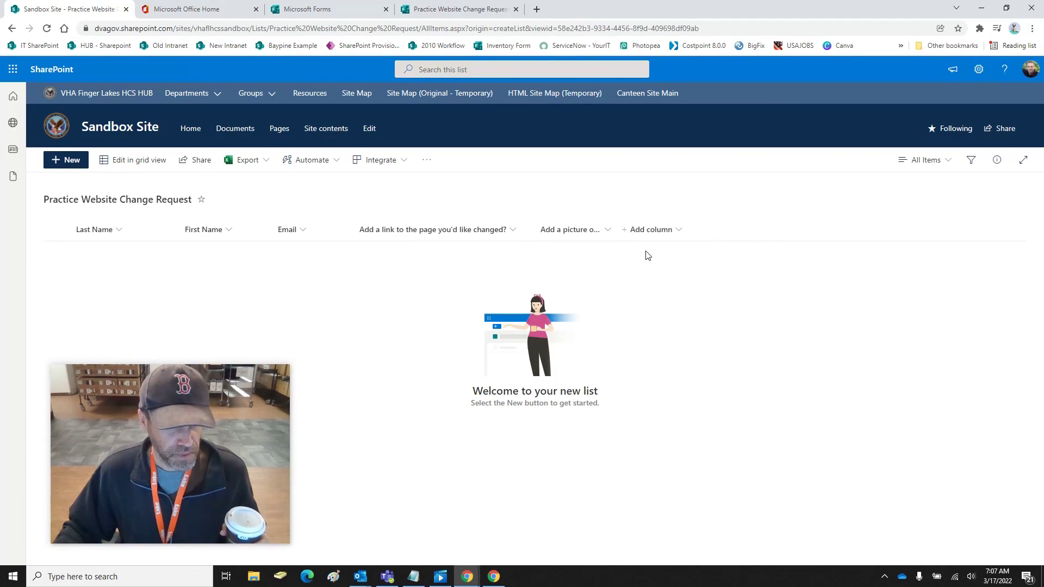
click(649, 255)
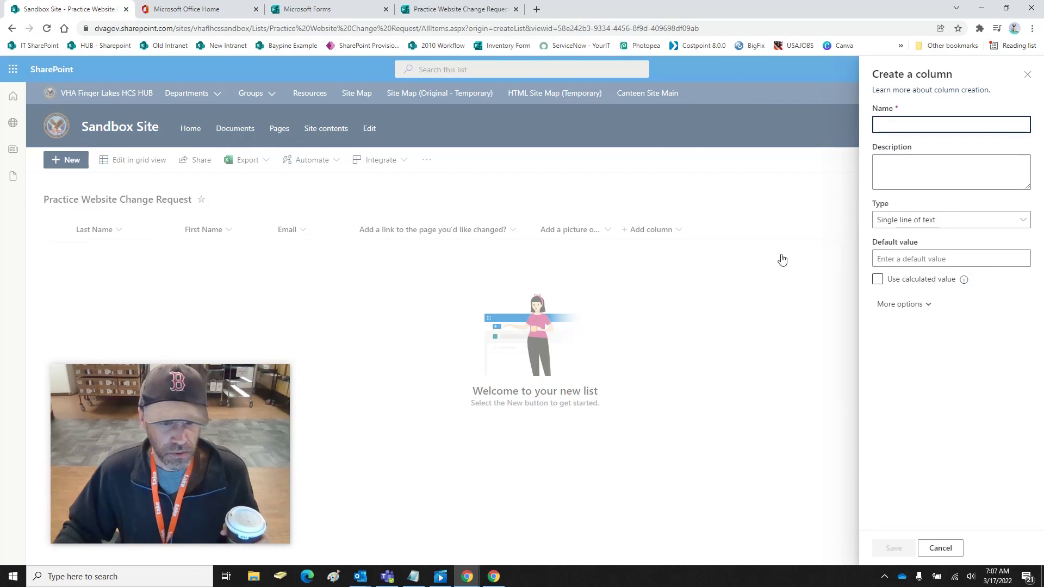
click(935, 221)
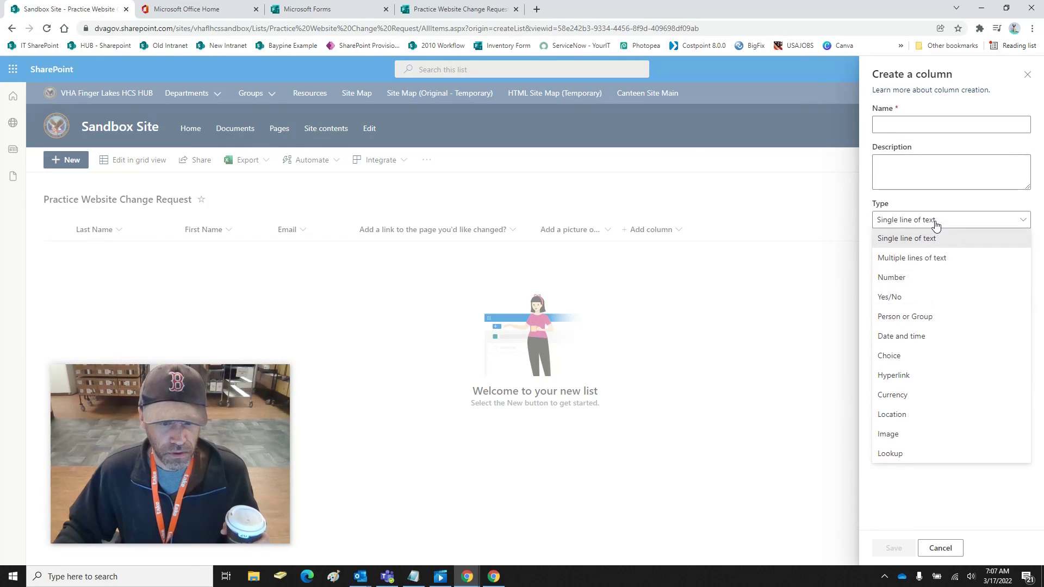
click(940, 259)
click(913, 133)
right_click(912, 130)
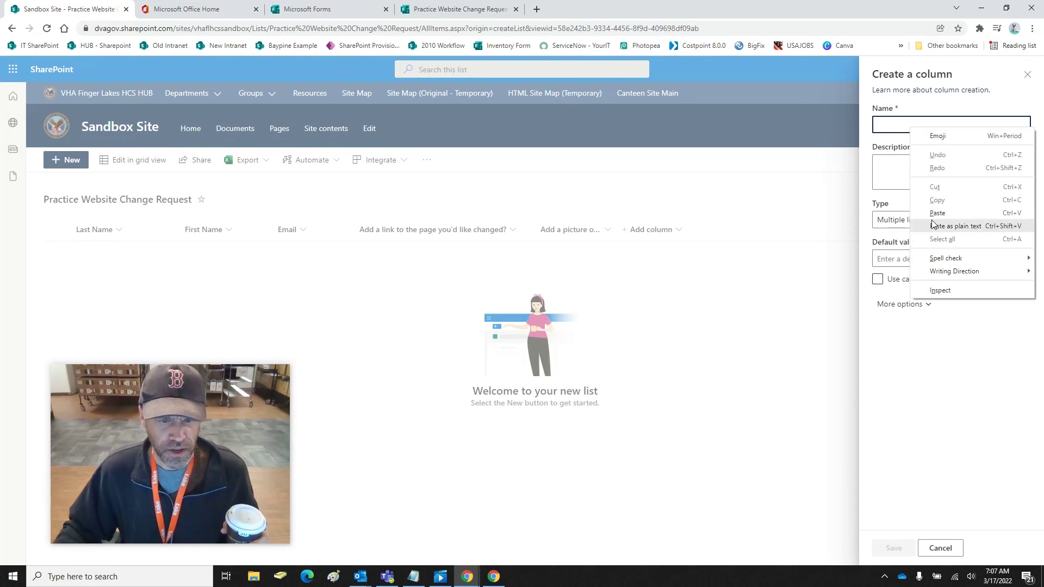
click(933, 224)
click(900, 548)
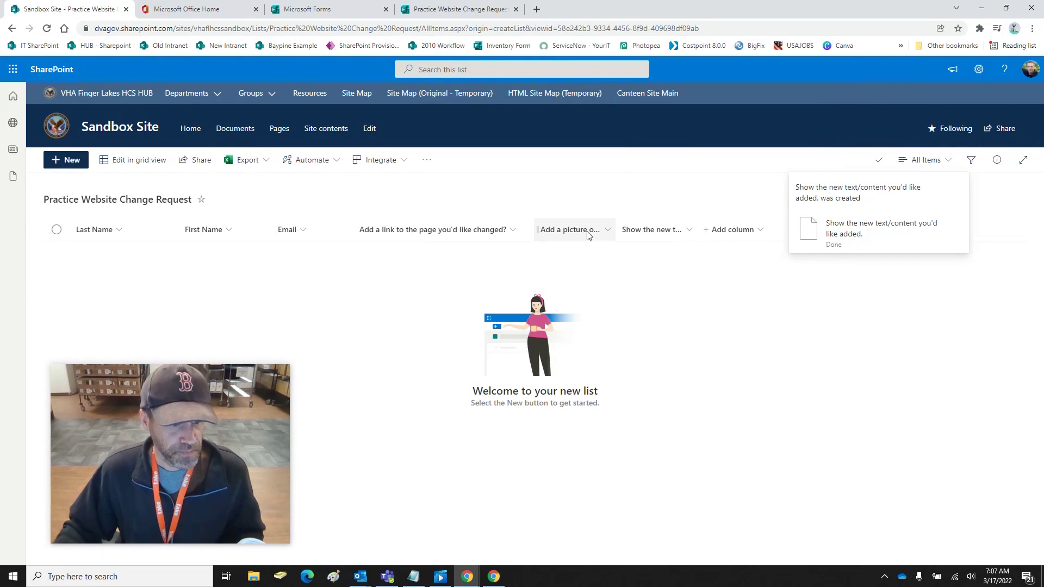
click(609, 230)
Delete the 'Add a picture of the content you'd like changed.' column, then widen the new-text column
click(557, 232)
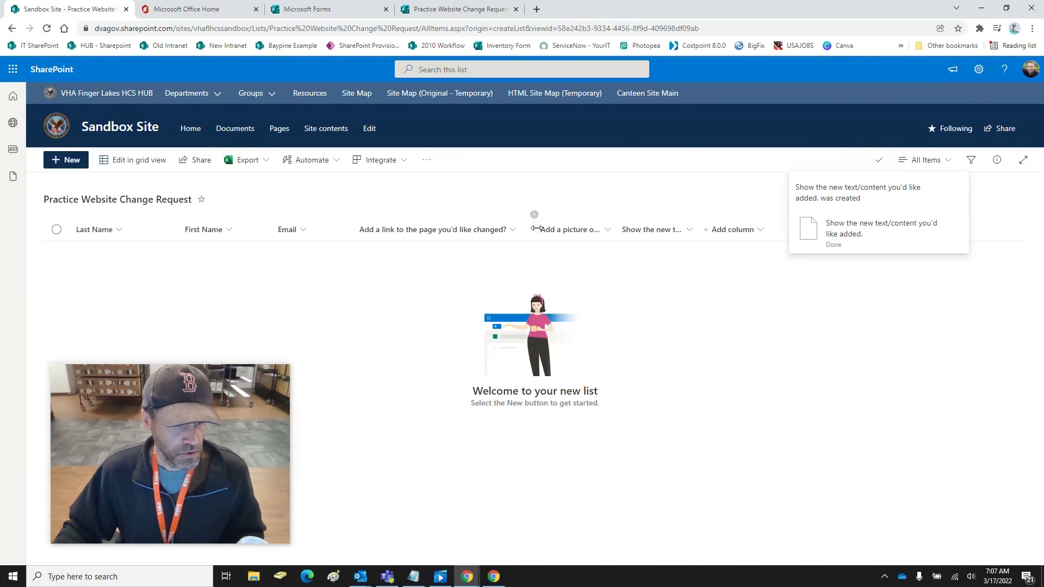
click(542, 234)
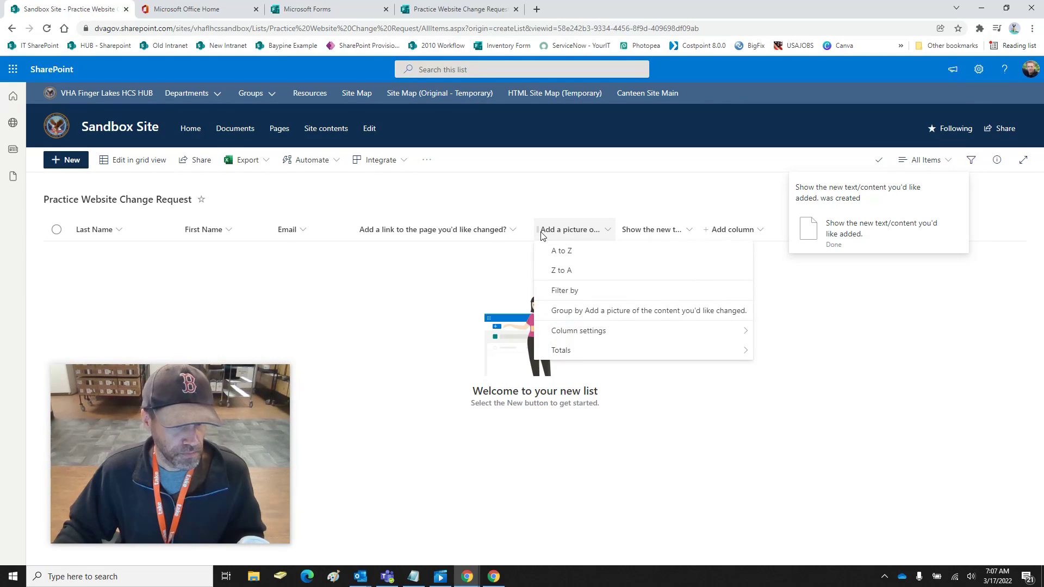
mouse_move(620, 331)
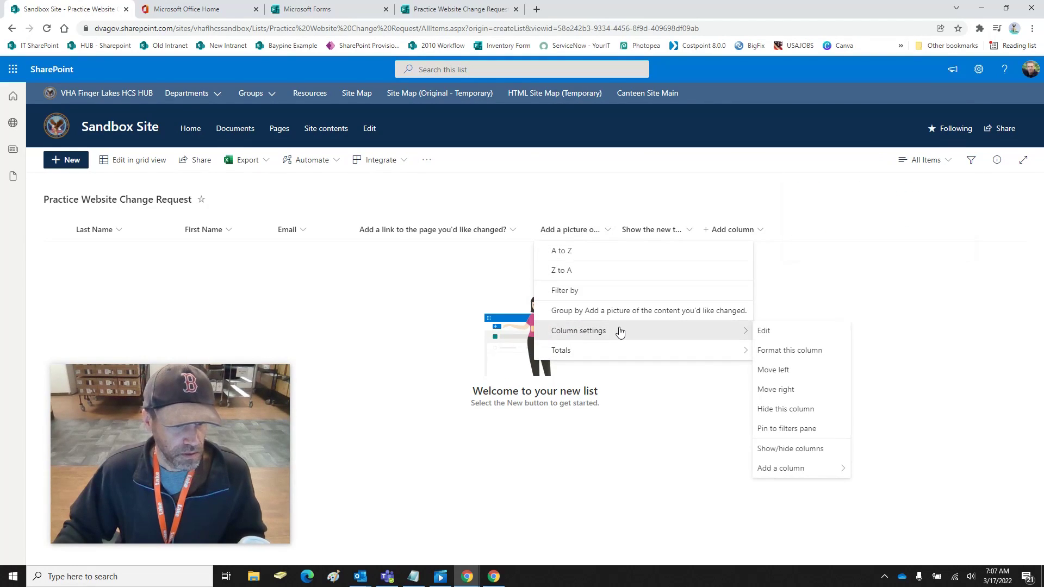
click(765, 331)
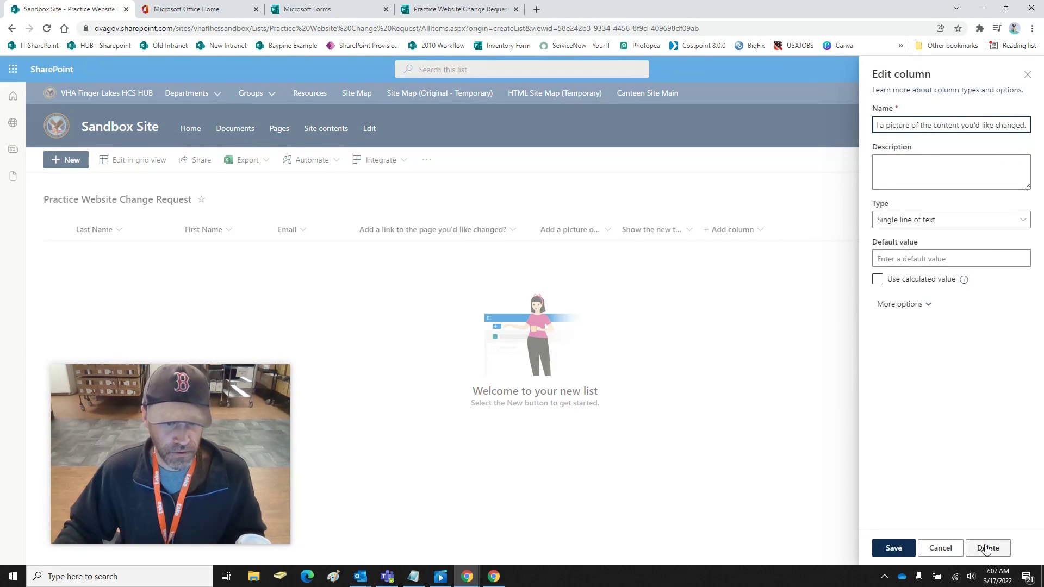
click(987, 549)
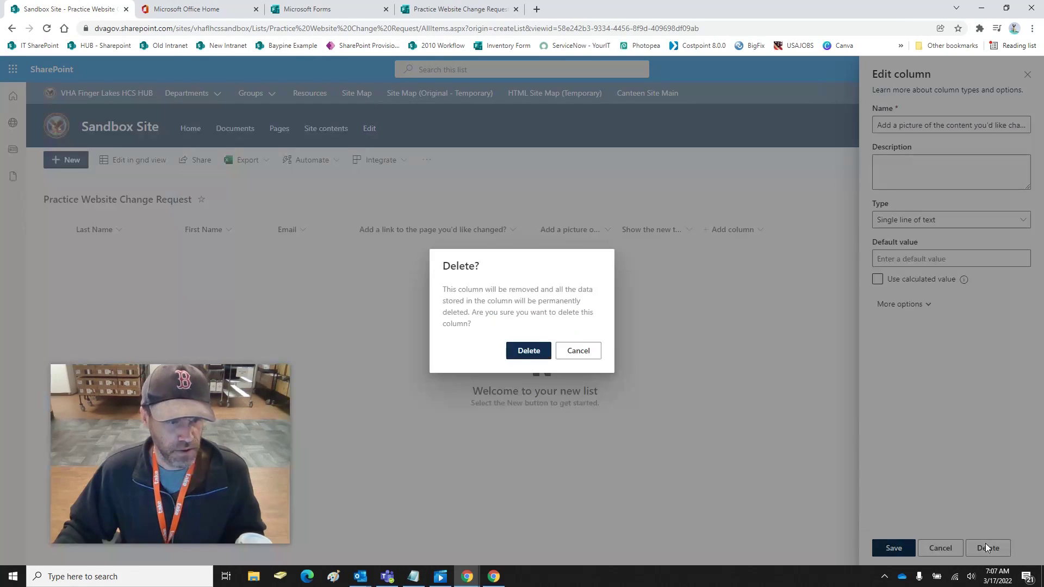
click(518, 350)
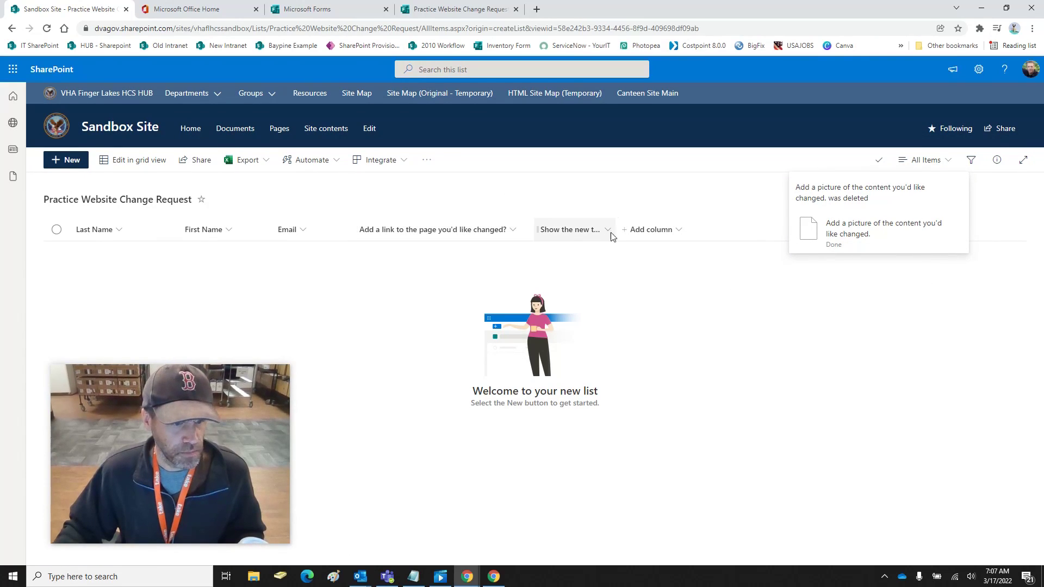
drag(617, 230, 735, 237)
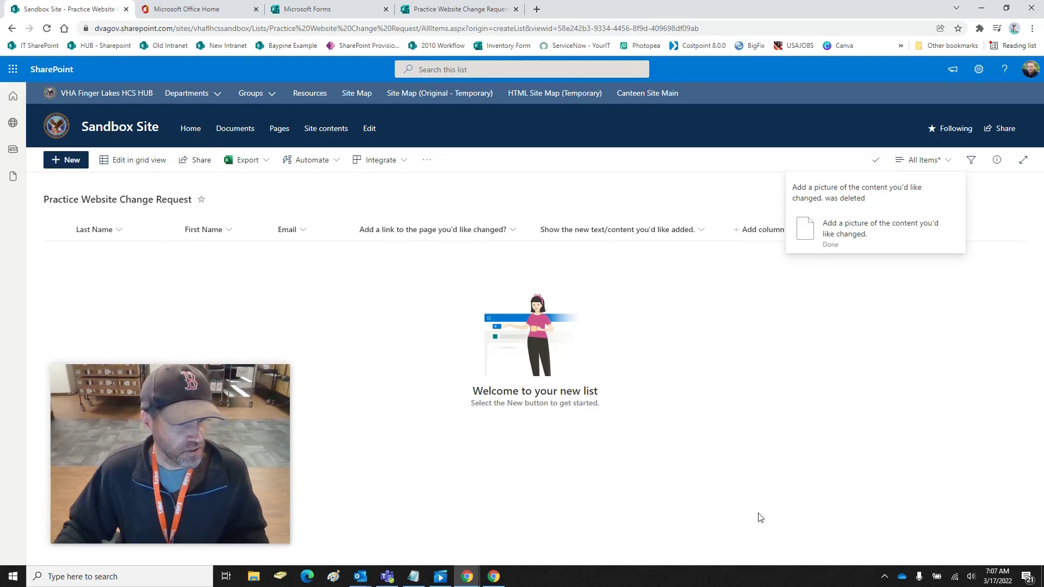
click(832, 246)
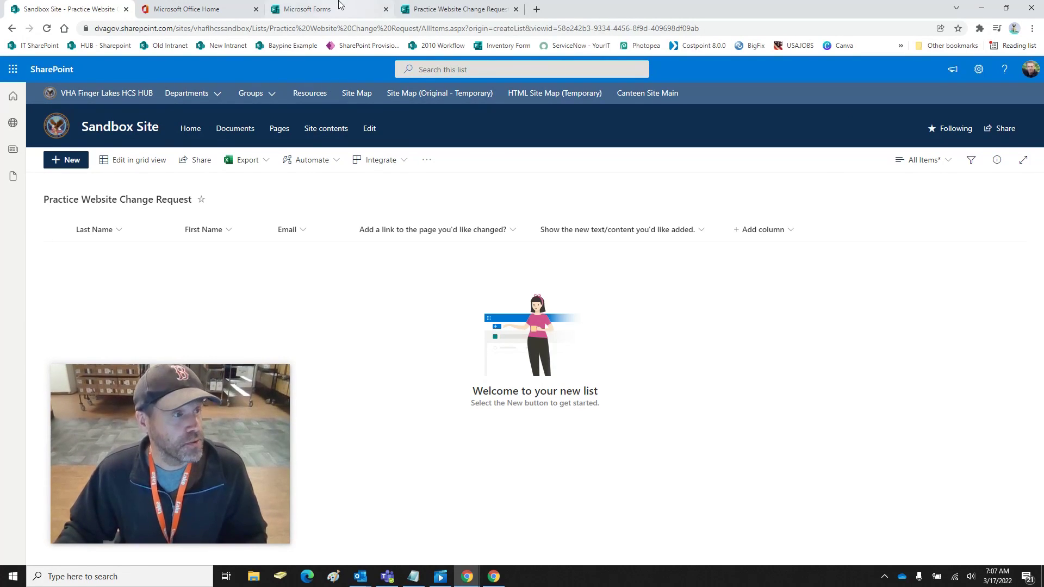
Go from Office Home's full app list into Power Automate's Create page
click(432, 8)
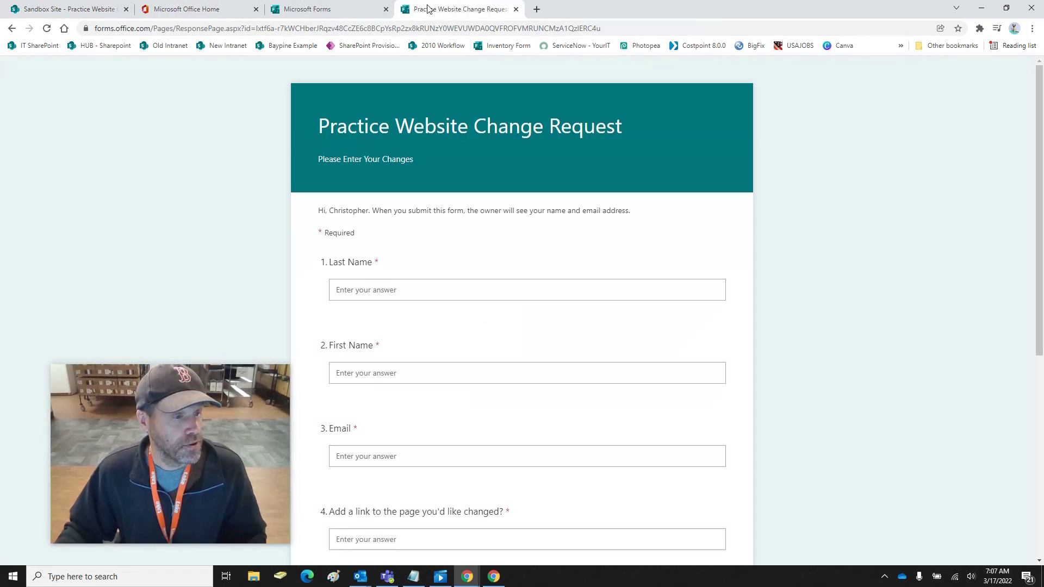
click(320, 8)
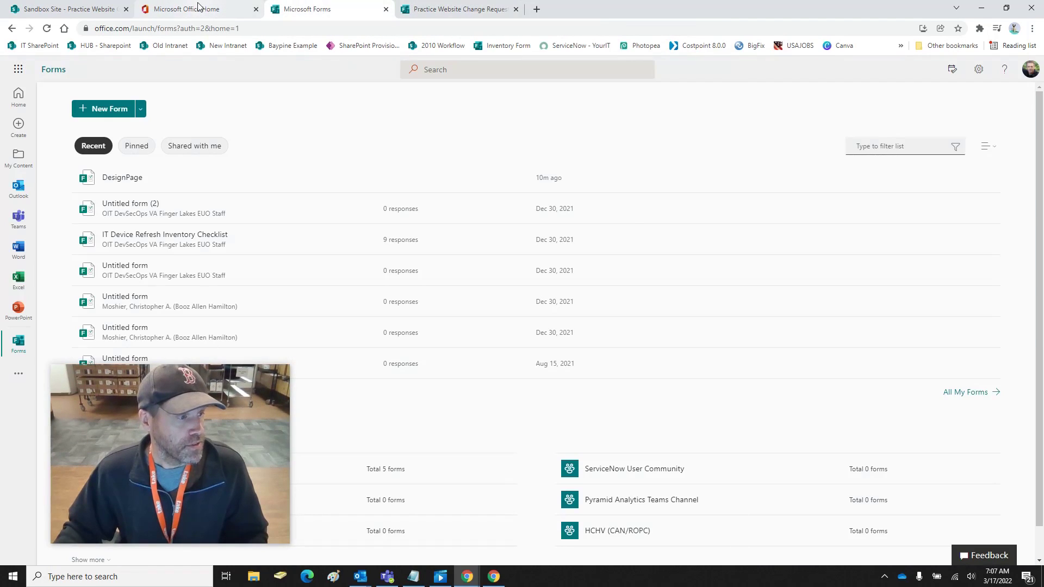
click(199, 7)
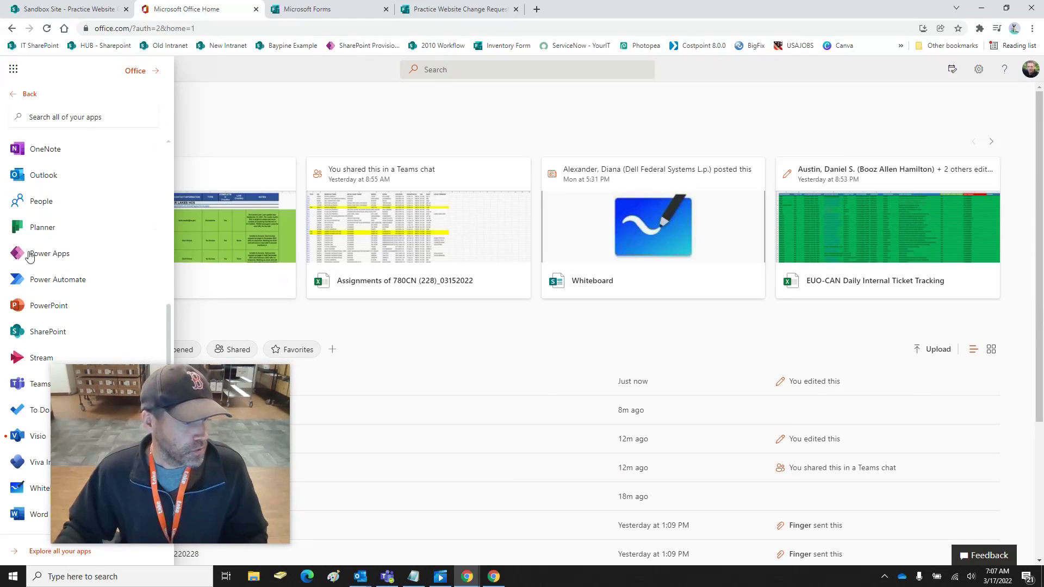
click(26, 553)
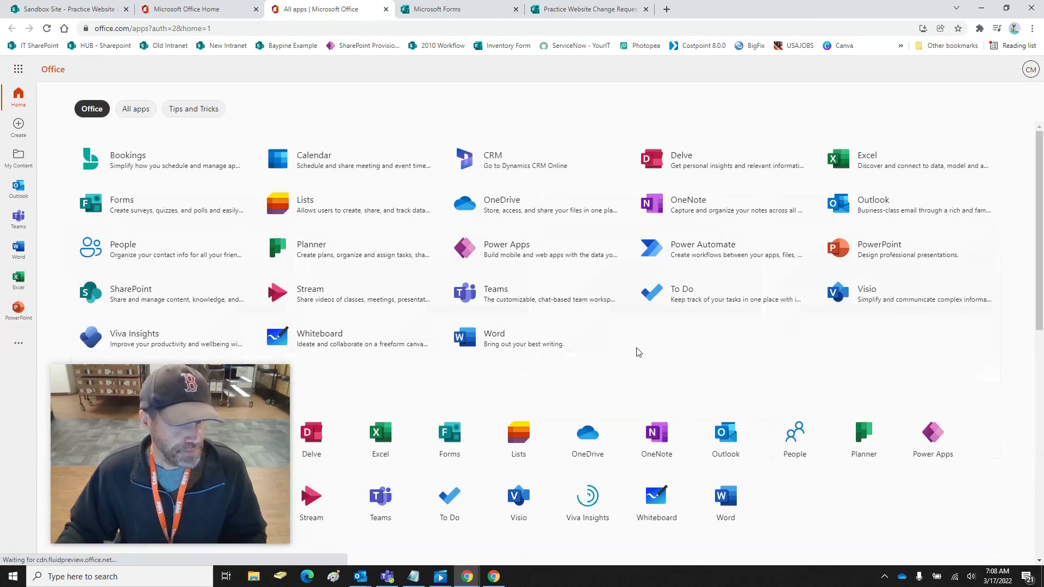
click(697, 258)
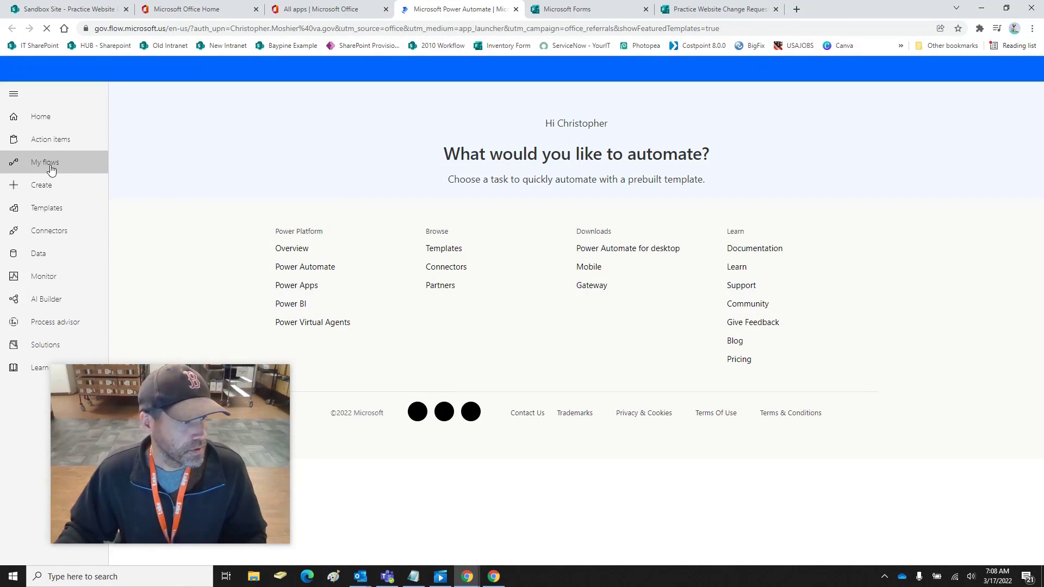
click(47, 186)
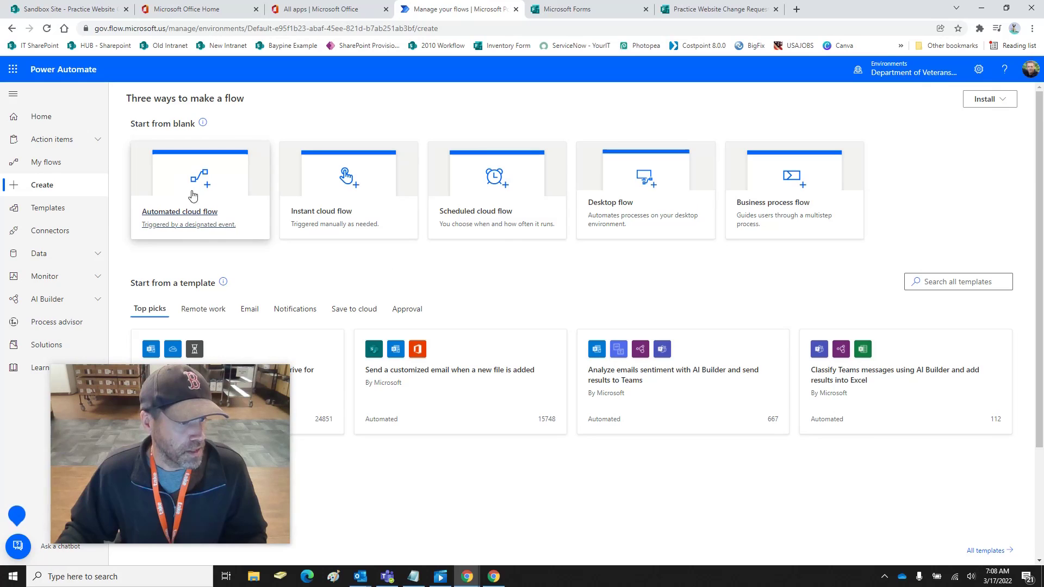
Create automated flow 'Practice Website Change Request' triggered by 'When a new response is submitted'
click(185, 185)
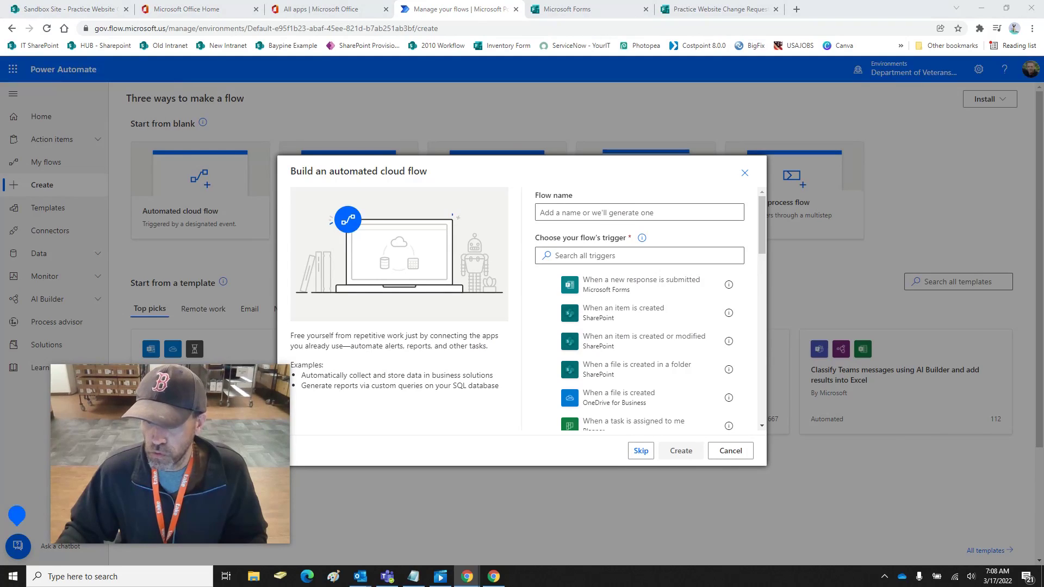
click(612, 211)
right_click(581, 214)
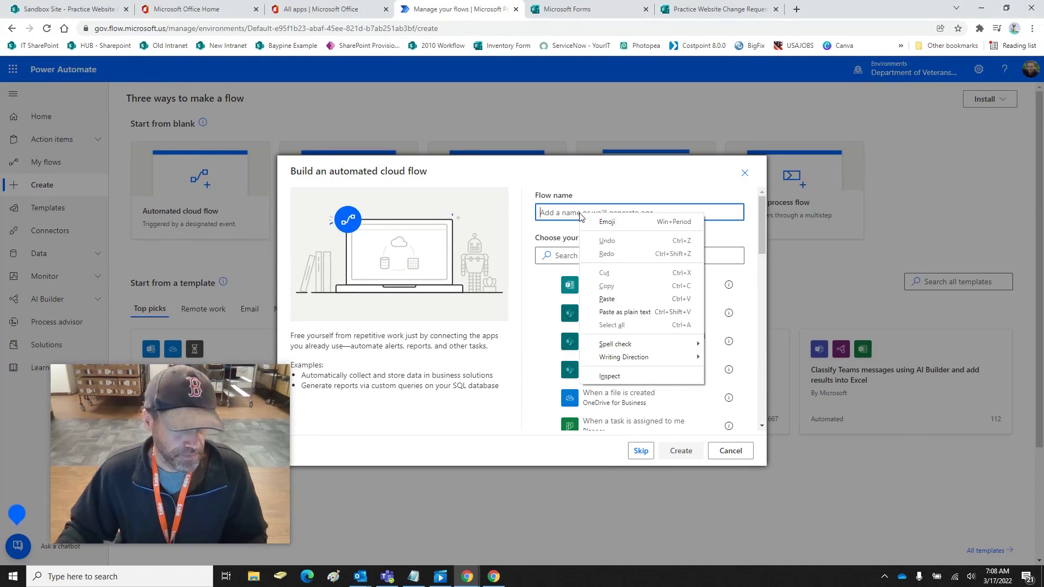
click(608, 299)
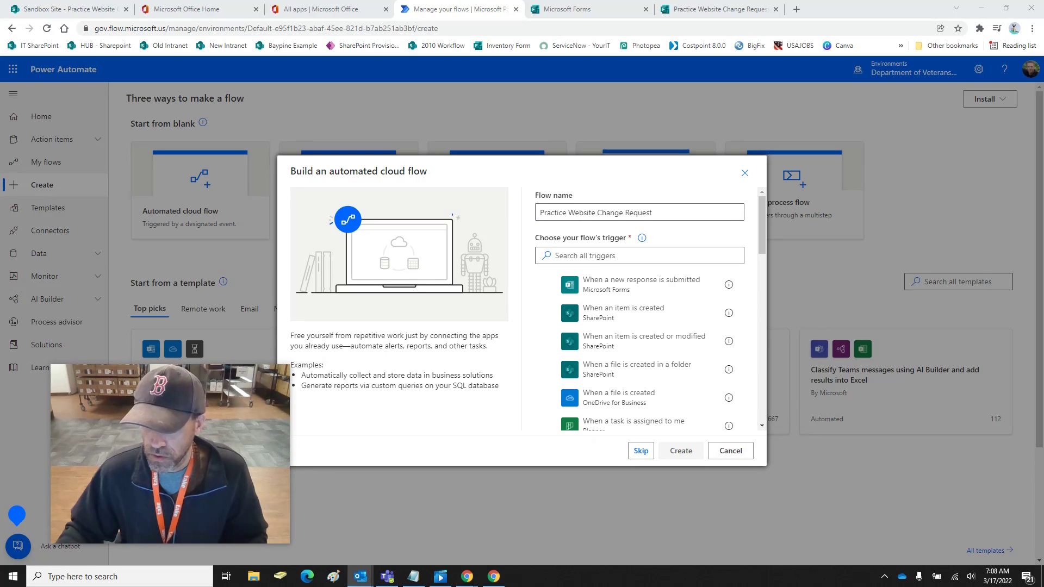
click(643, 254)
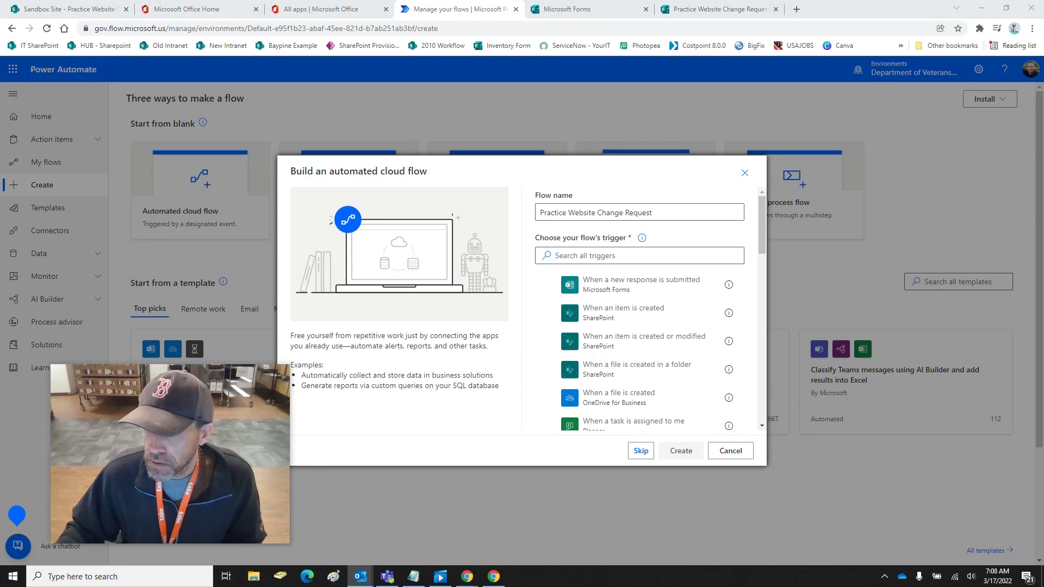
click(578, 260)
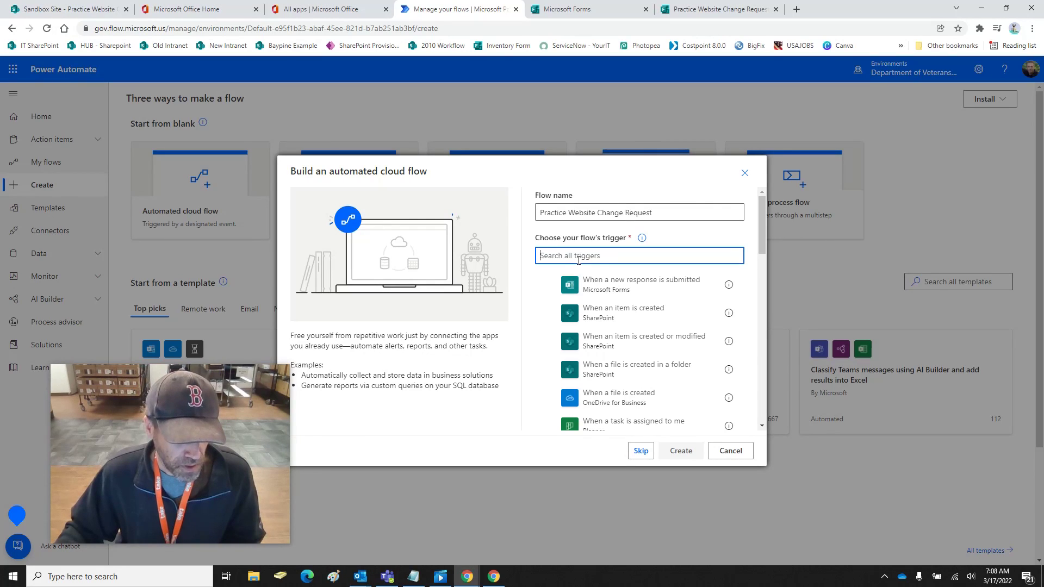
click(659, 296)
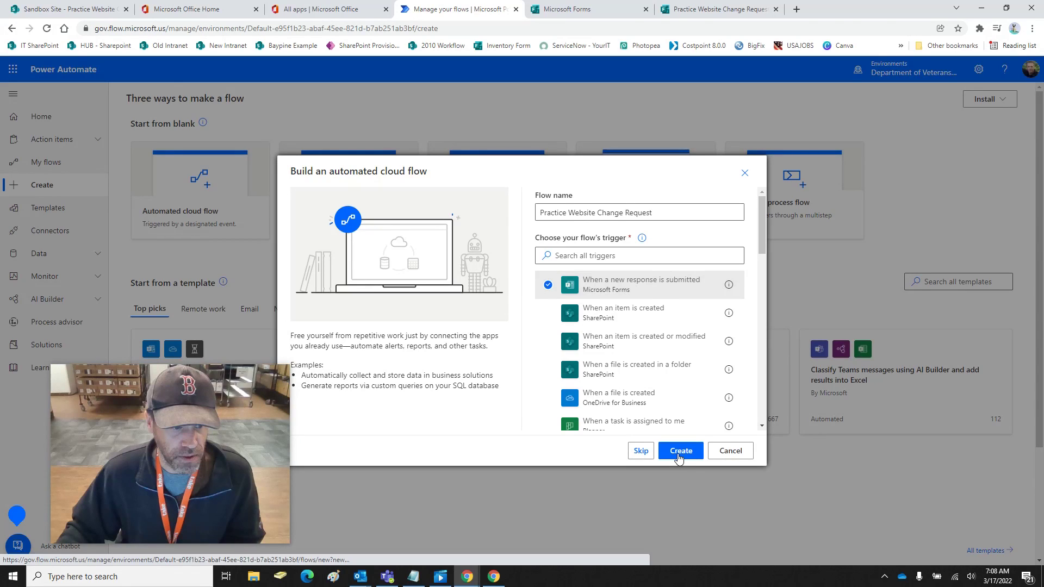
click(679, 455)
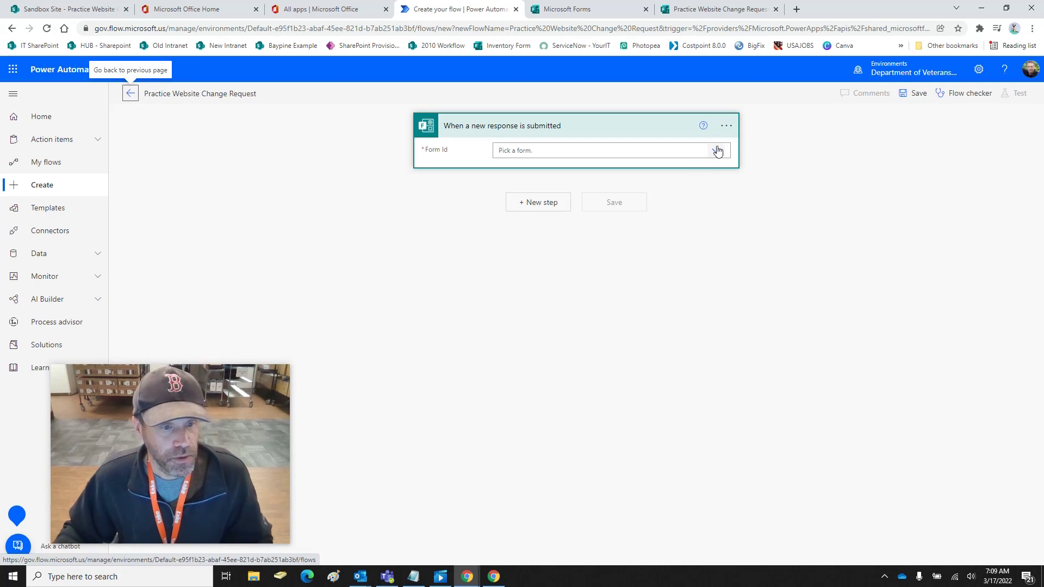
Point the trigger at the Practice Website Change Request form and add Get response details
click(717, 153)
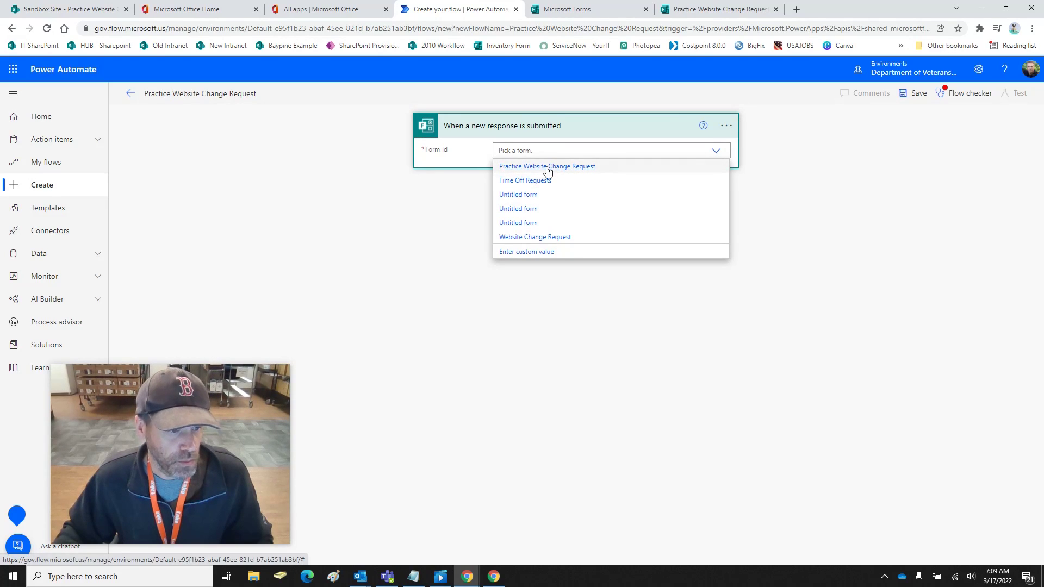
click(575, 167)
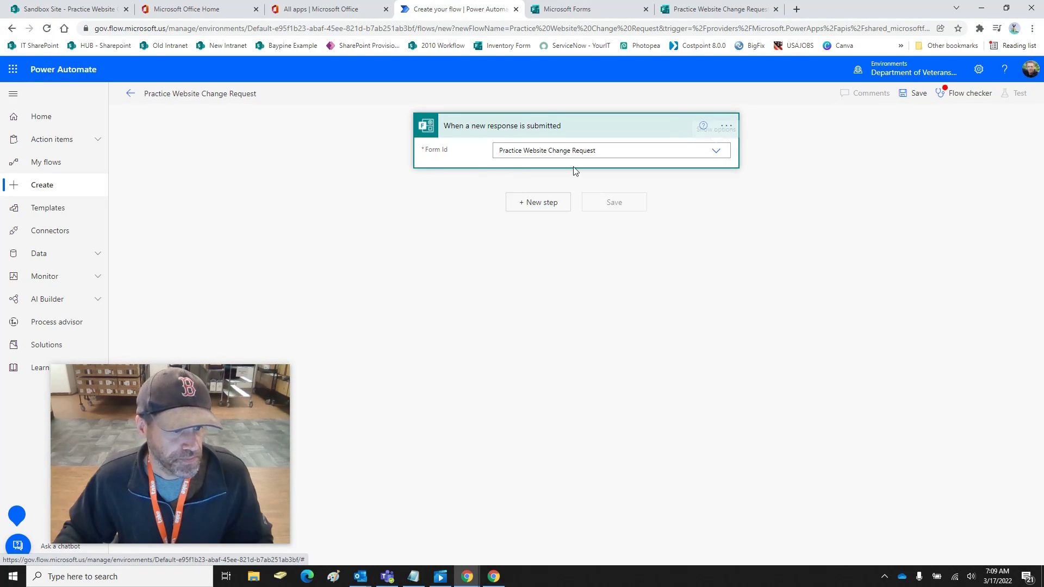
click(542, 205)
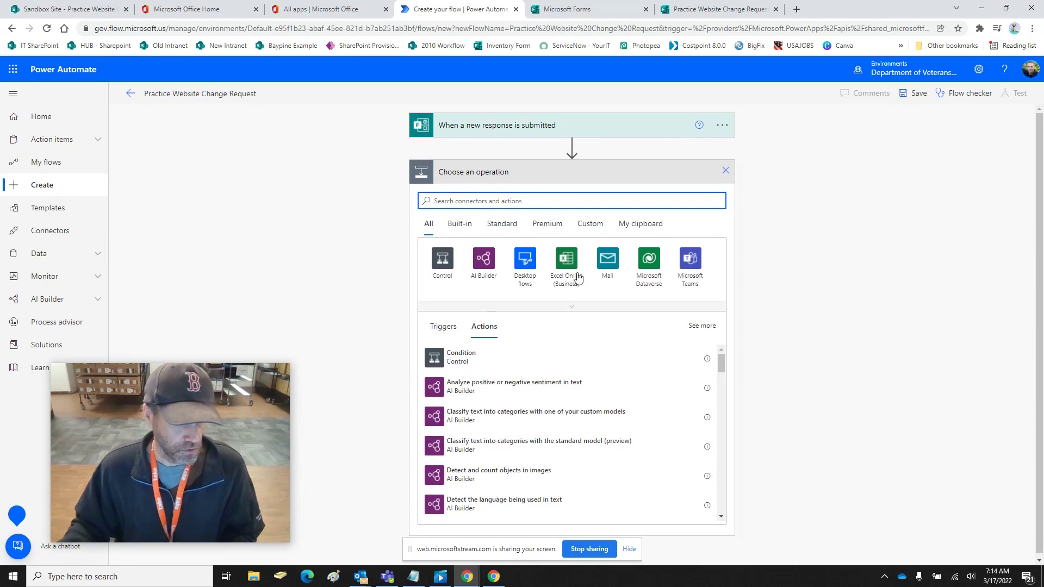
text(form)
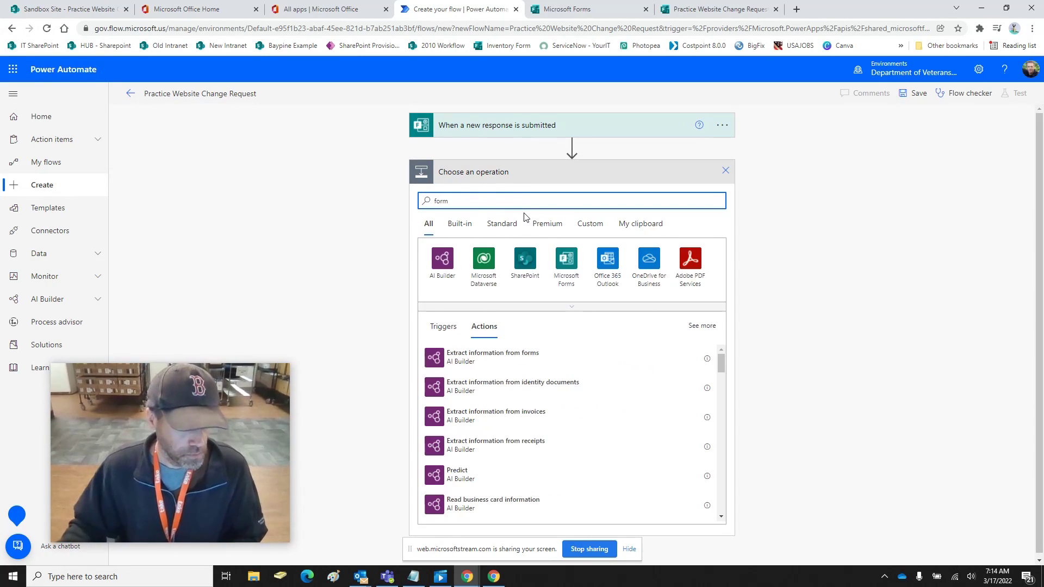
click(565, 265)
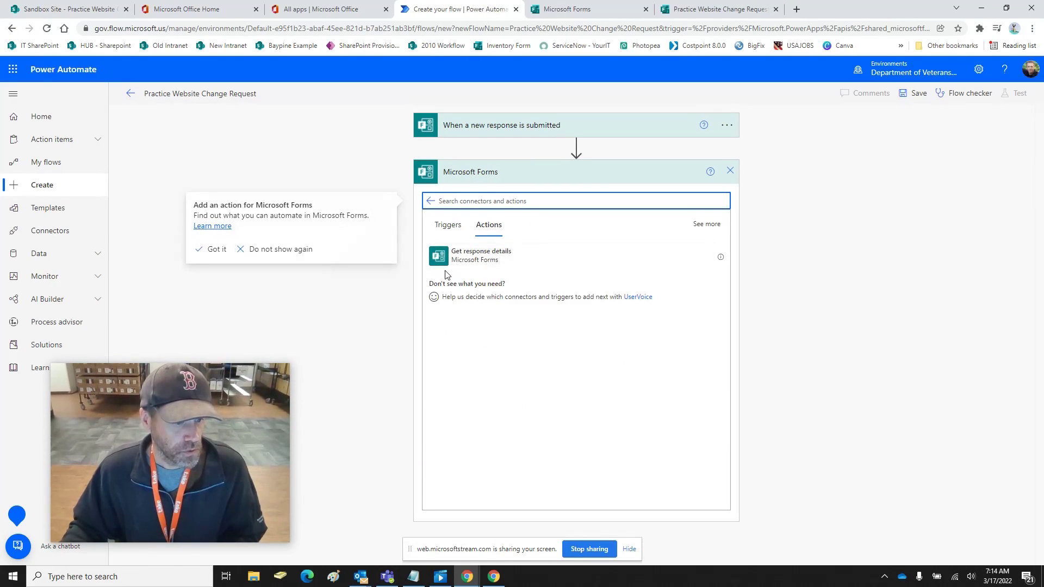
click(501, 264)
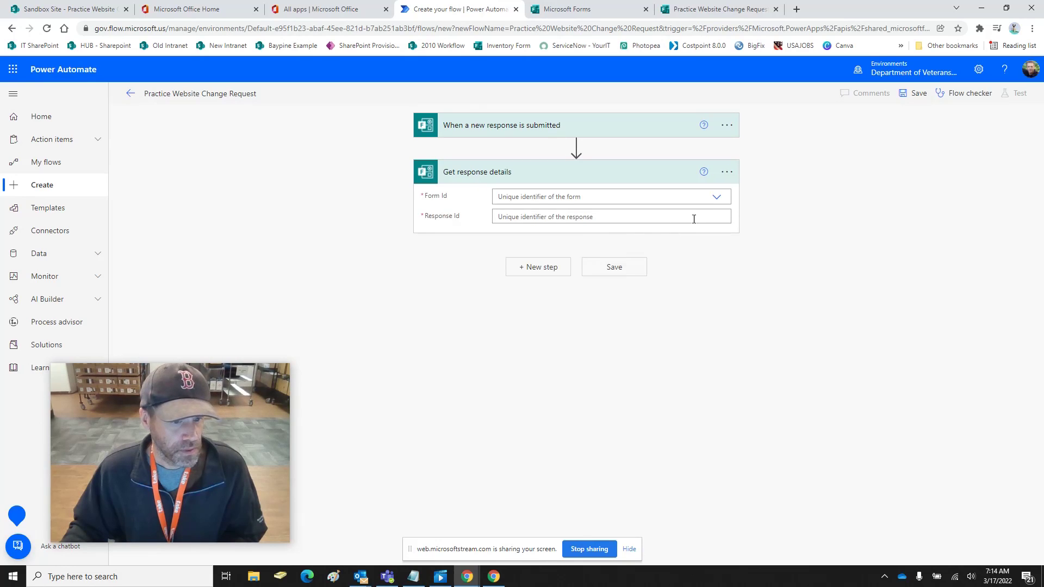
Set Get response details to the Practice Website Change Request form and the trigger's Response Id
click(717, 199)
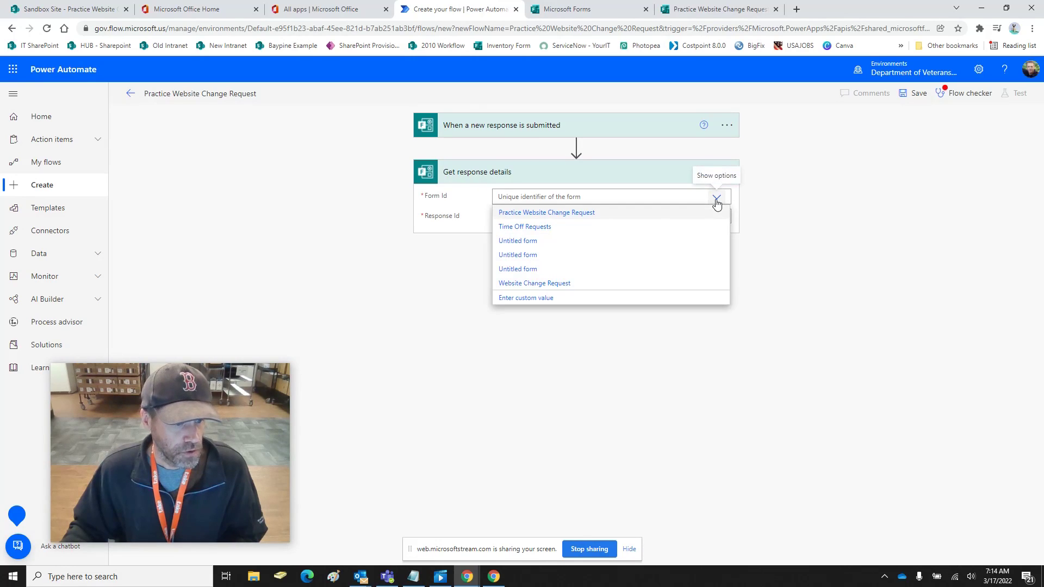
click(579, 215)
click(563, 217)
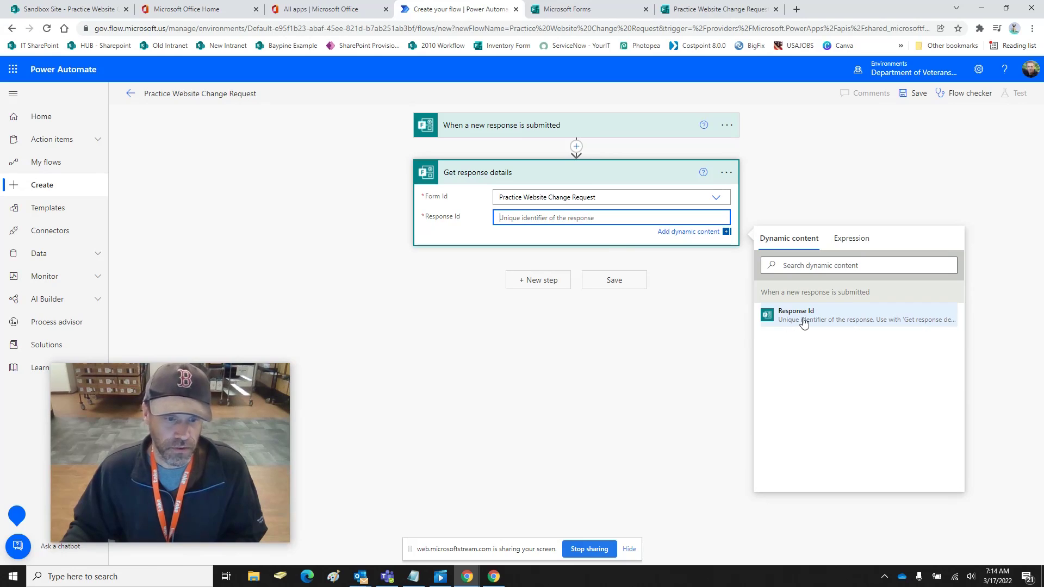
click(804, 321)
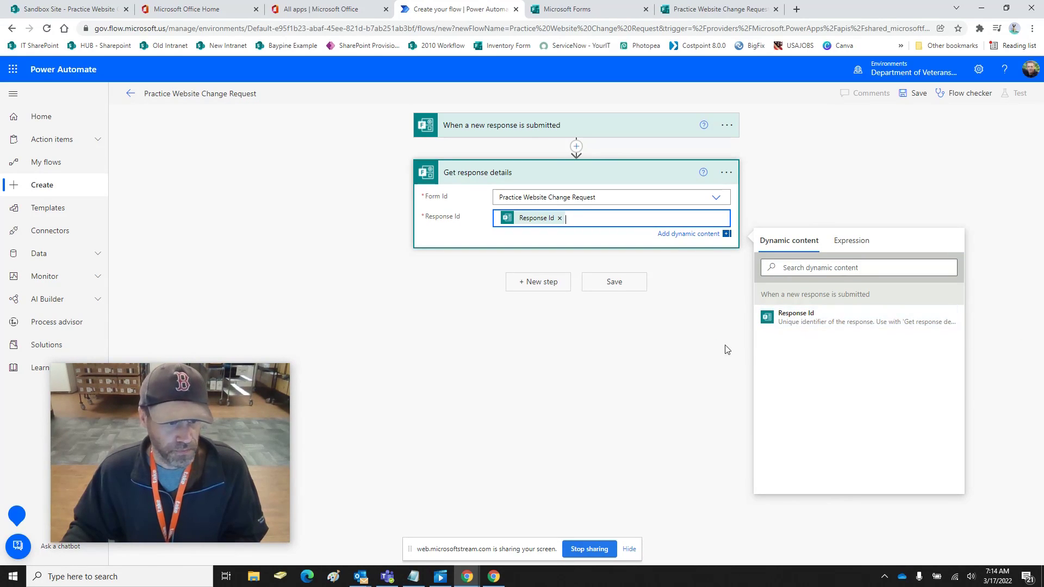
click(811, 320)
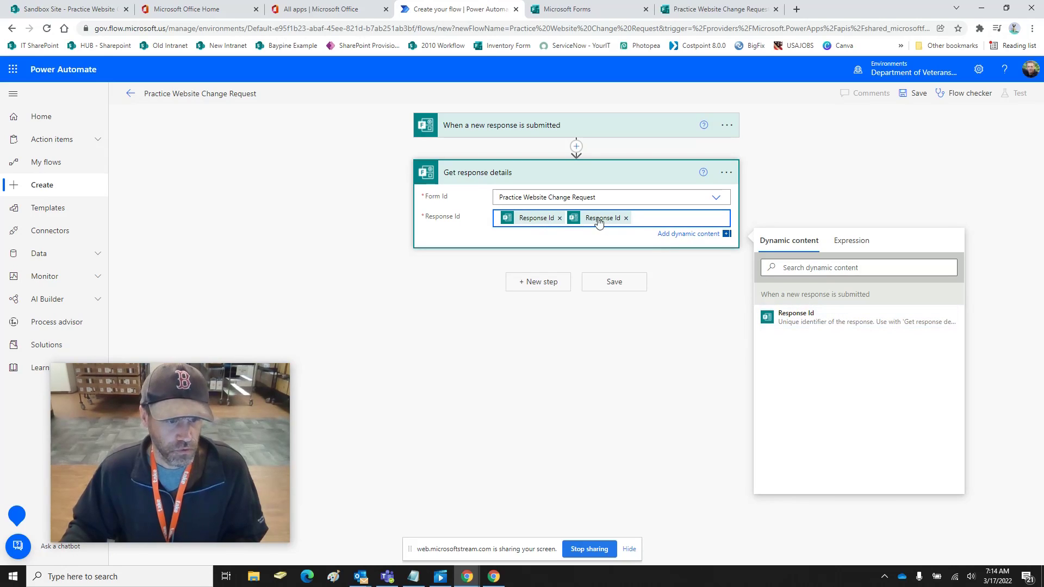
click(626, 218)
click(666, 429)
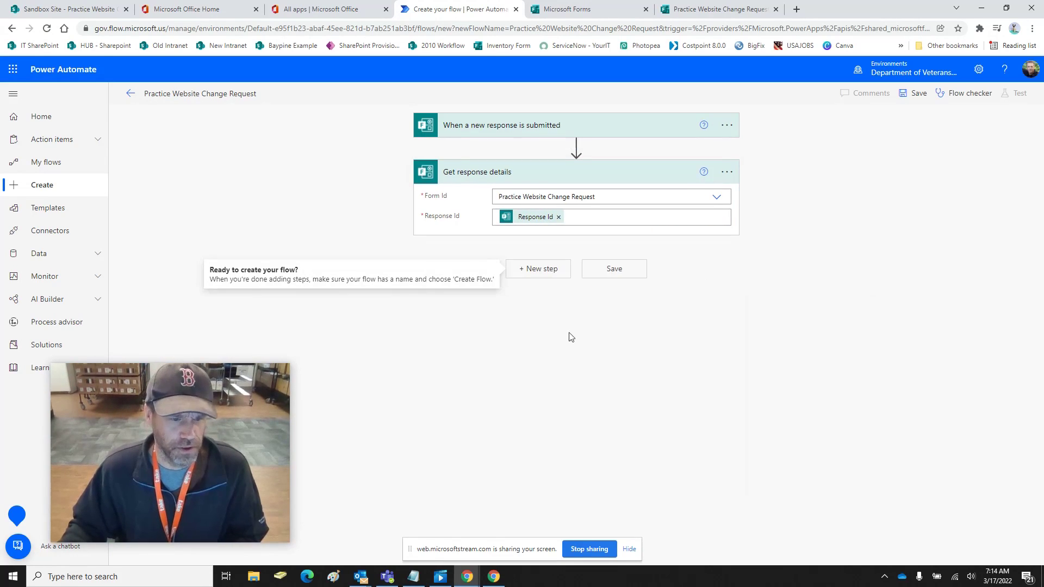
click(545, 273)
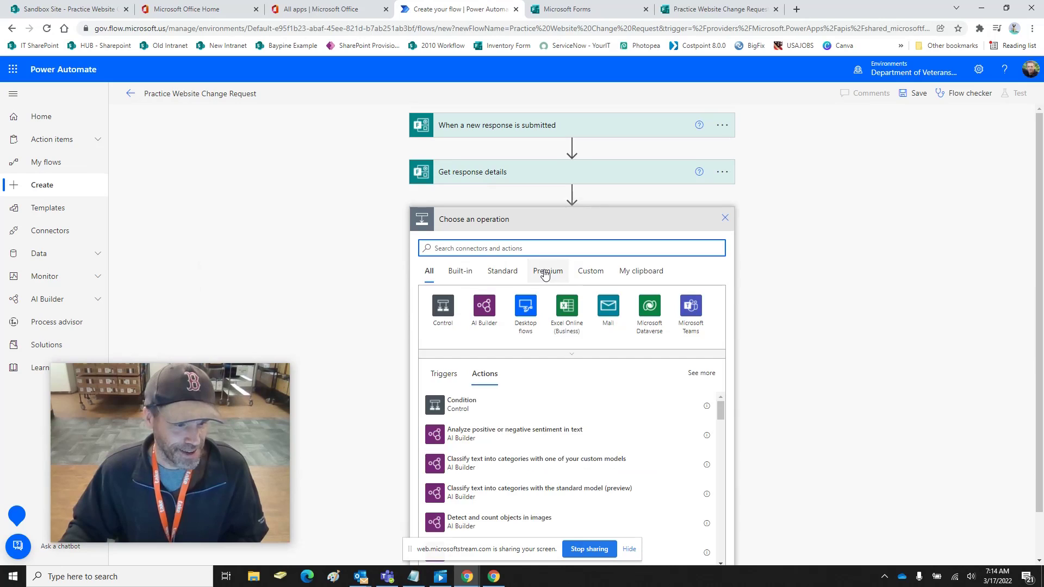
Search 'sharepoint' and add the SharePoint Create item action to the flow
click(549, 248)
text(sharepoint)
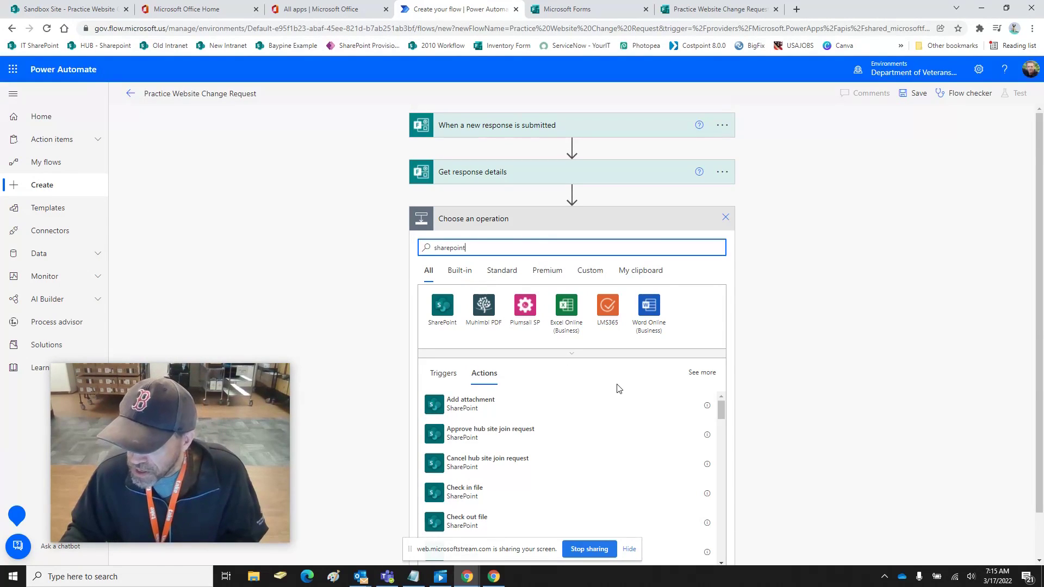
scroll(557, 482, down, 5)
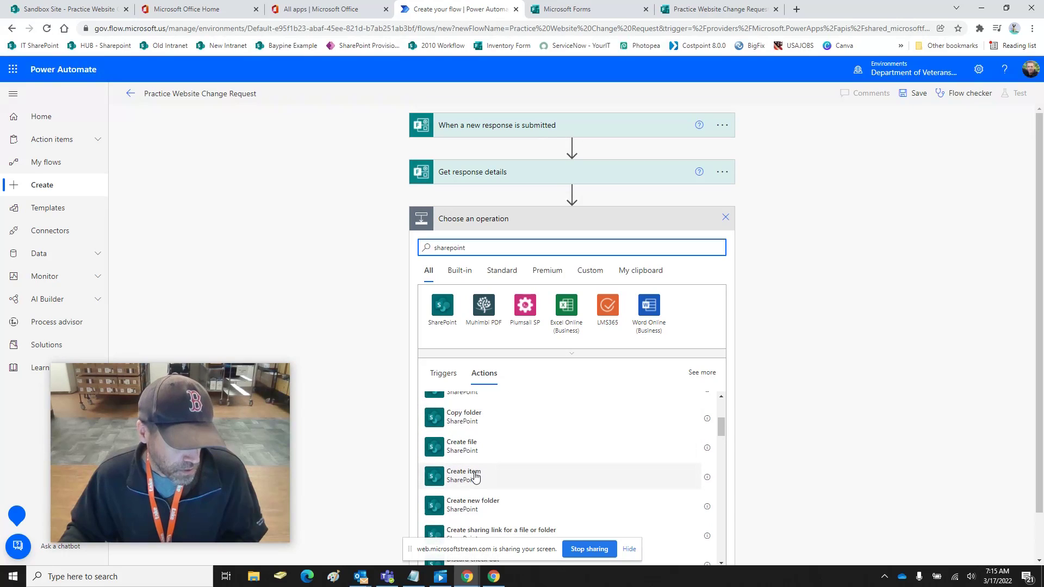
click(476, 477)
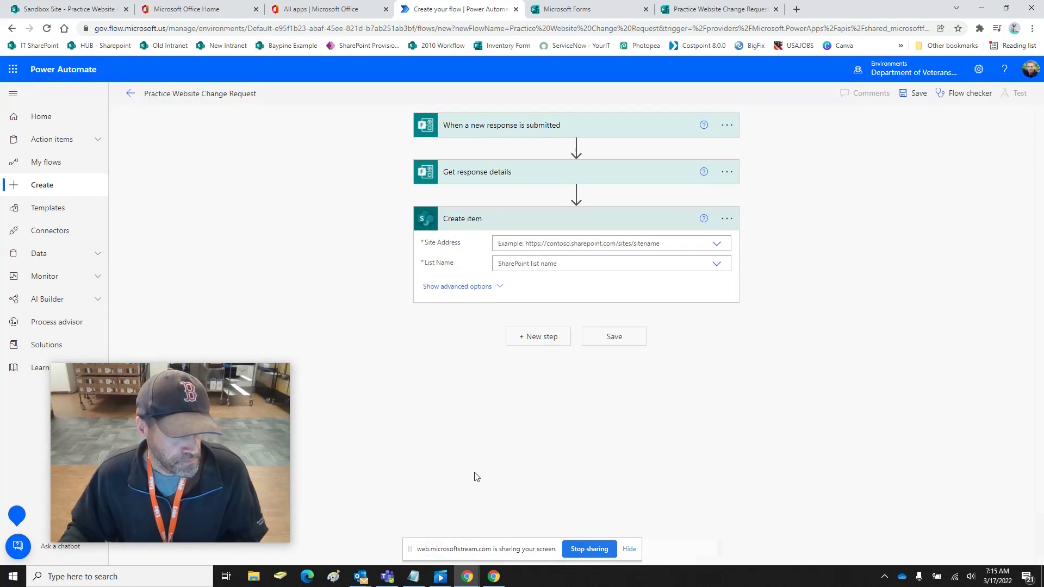
Show Create item's advanced options and try custom values in List Name and Limit Columns by View
click(718, 264)
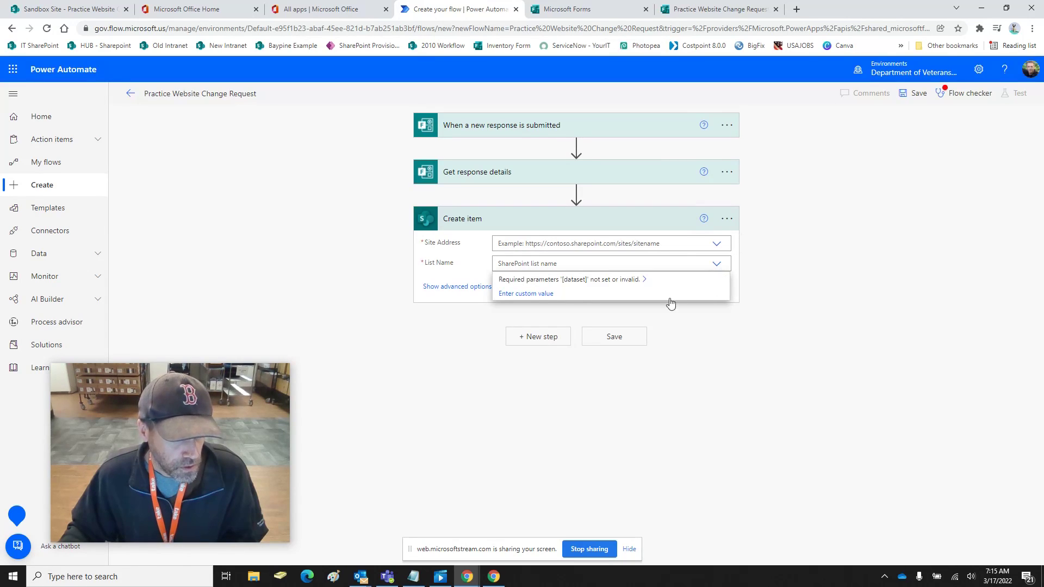
click(528, 295)
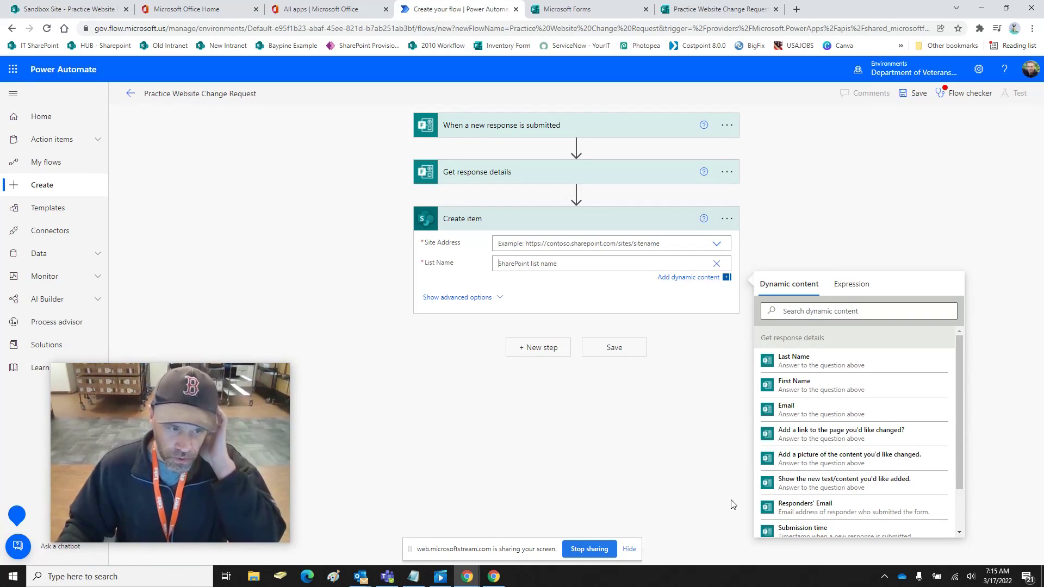
click(465, 297)
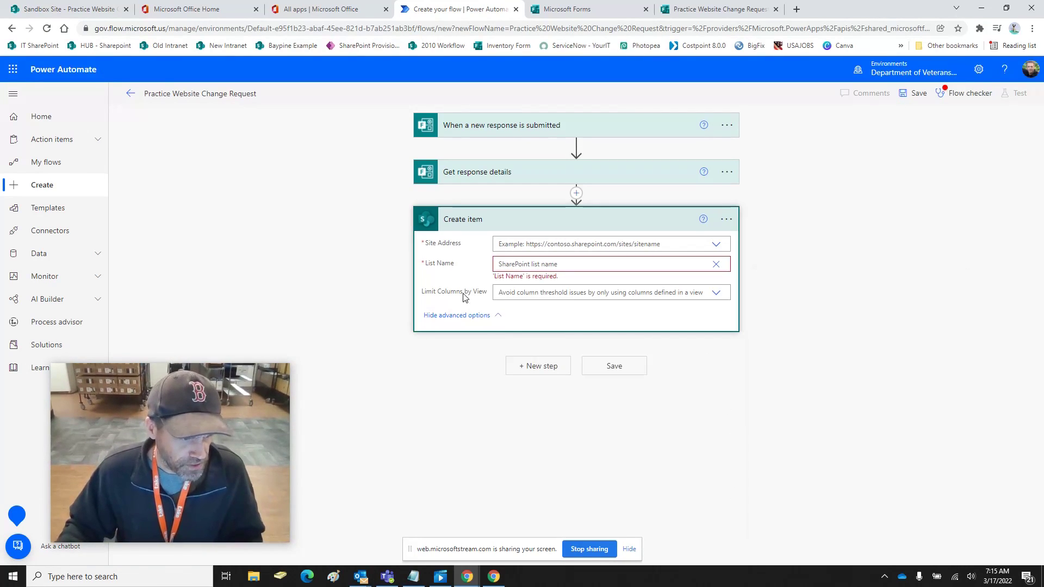
click(717, 293)
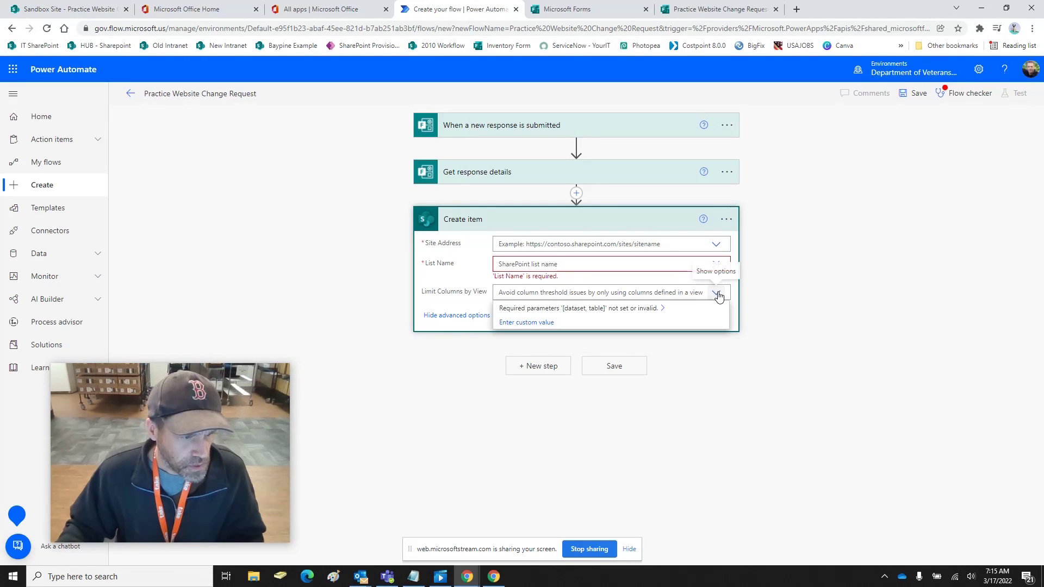
click(514, 323)
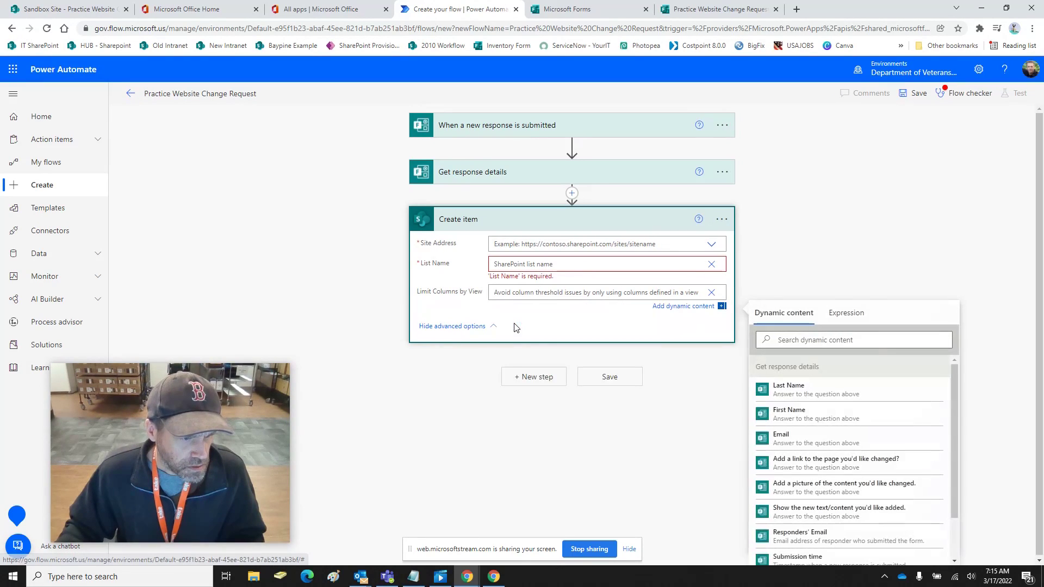
click(813, 397)
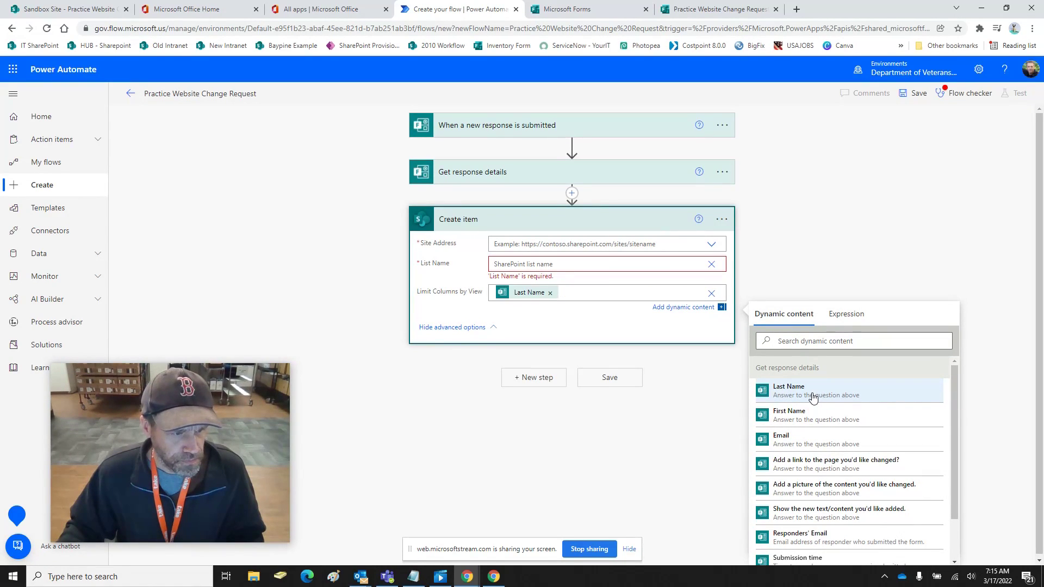
click(782, 420)
click(618, 293)
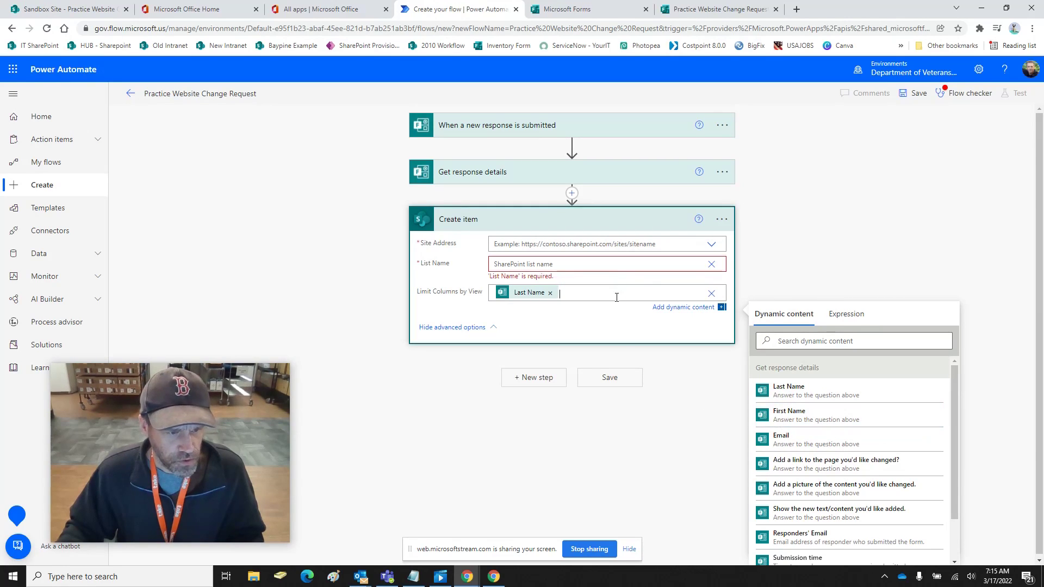
click(549, 293)
Return List Name to a dropdown and review the List Name, view and site choices
click(710, 267)
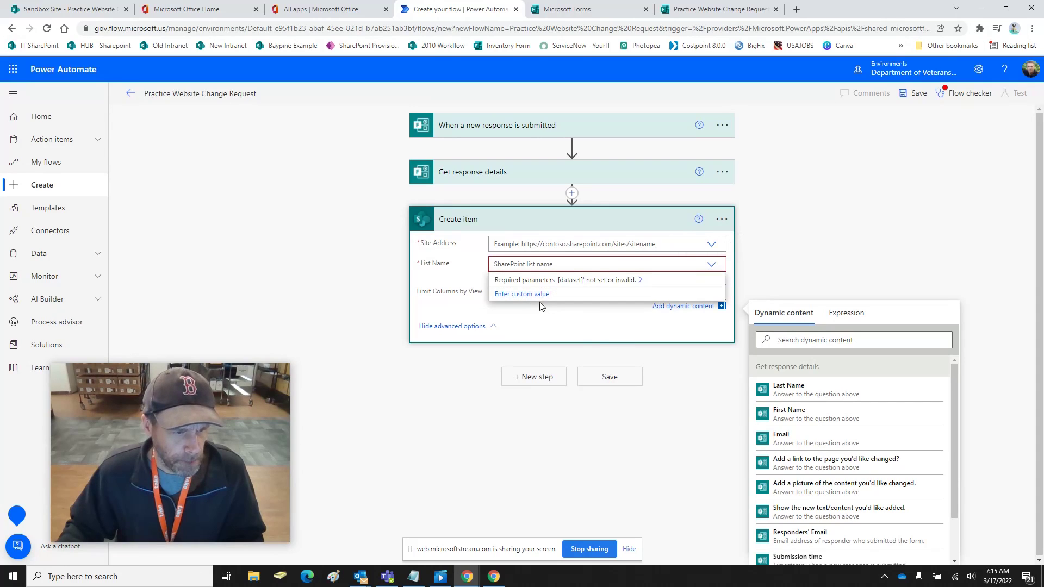
click(616, 340)
click(718, 294)
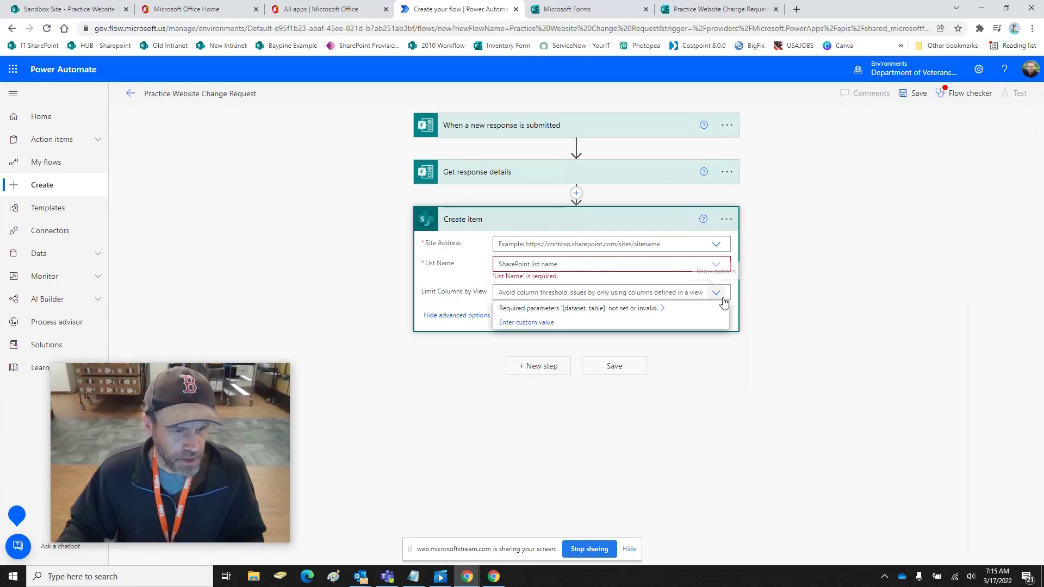
click(678, 263)
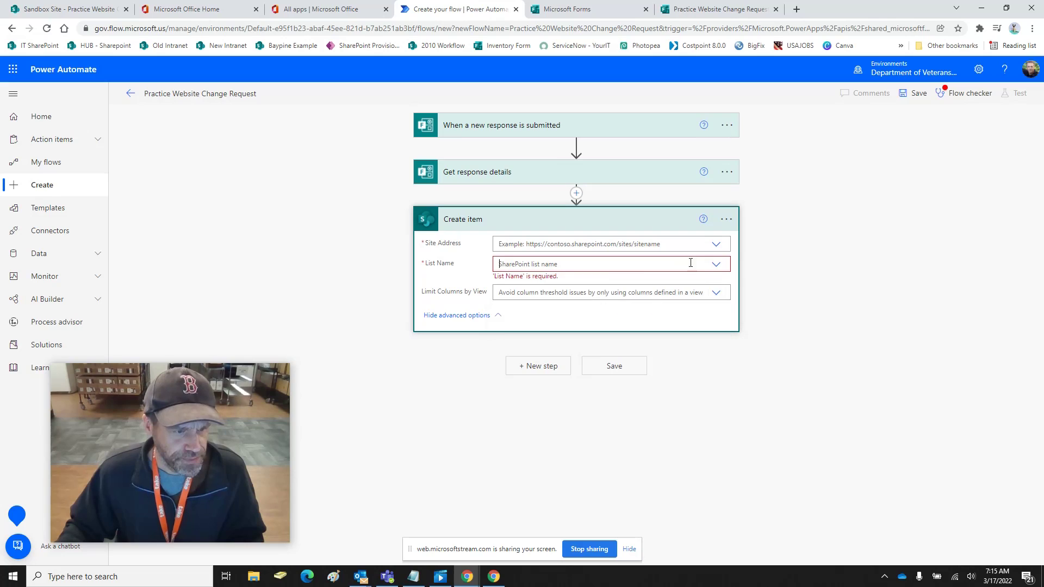
click(691, 263)
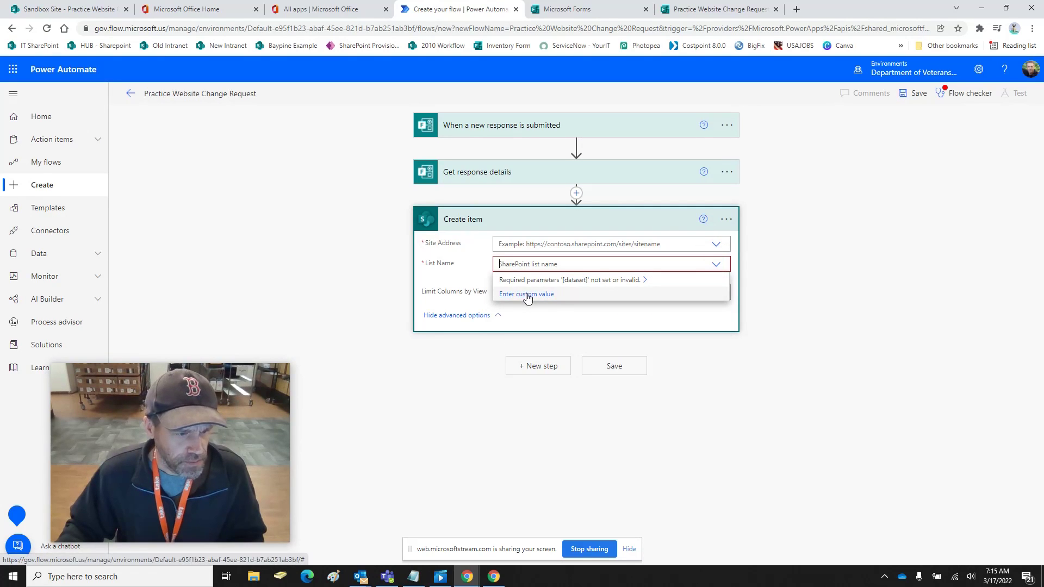
click(811, 264)
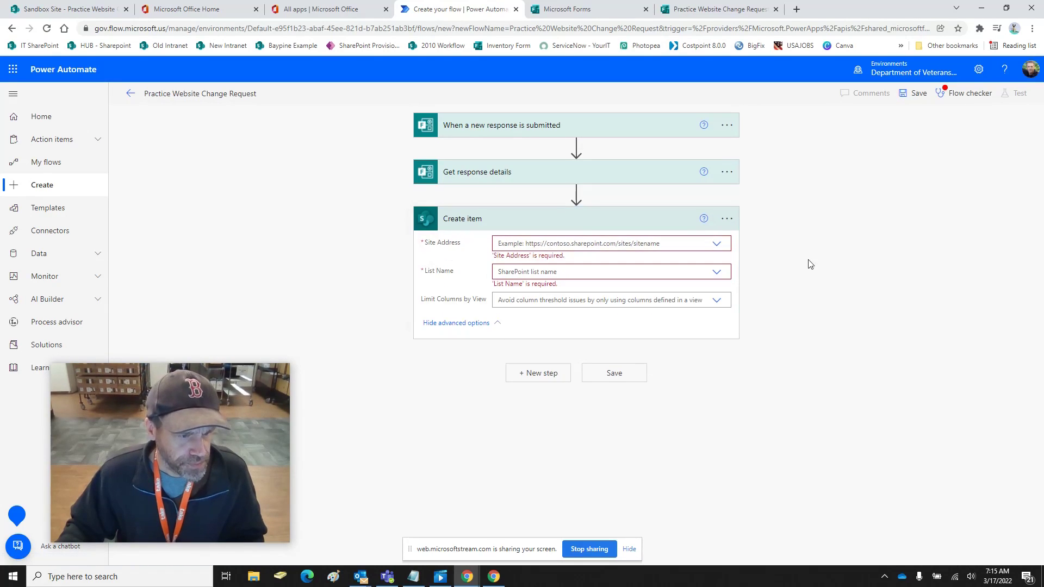
click(548, 269)
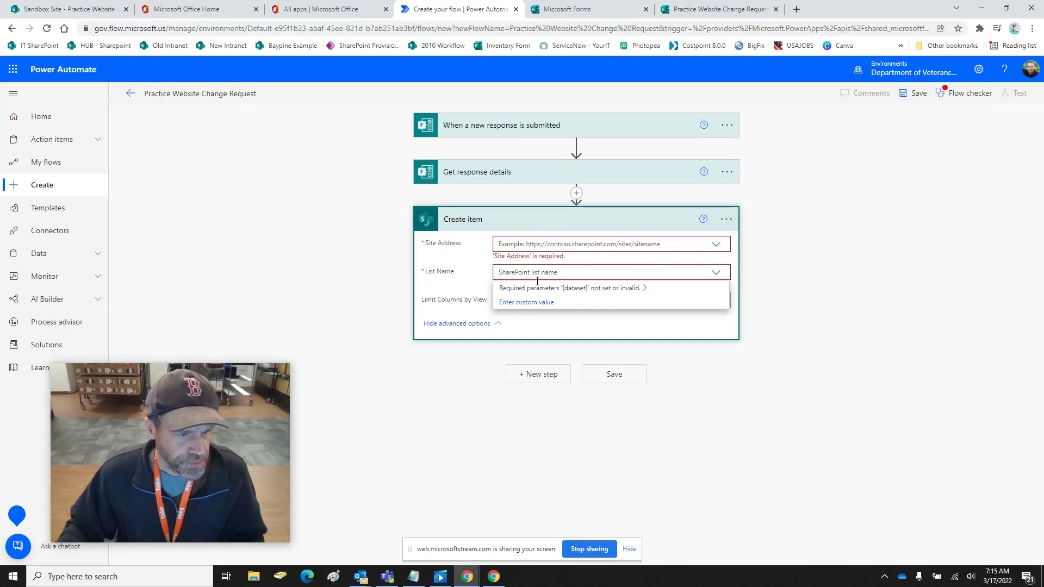
click(842, 328)
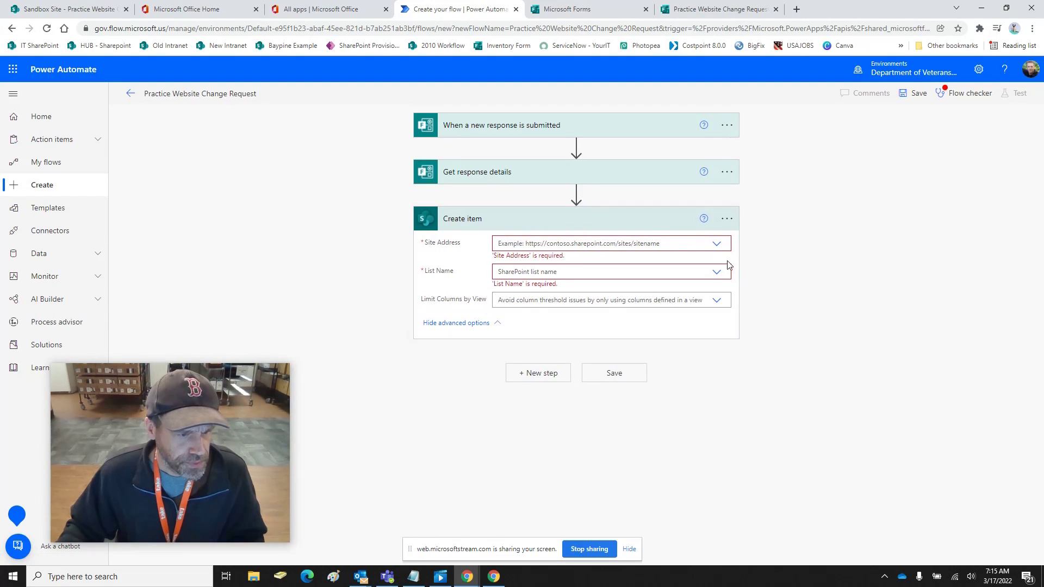
click(717, 243)
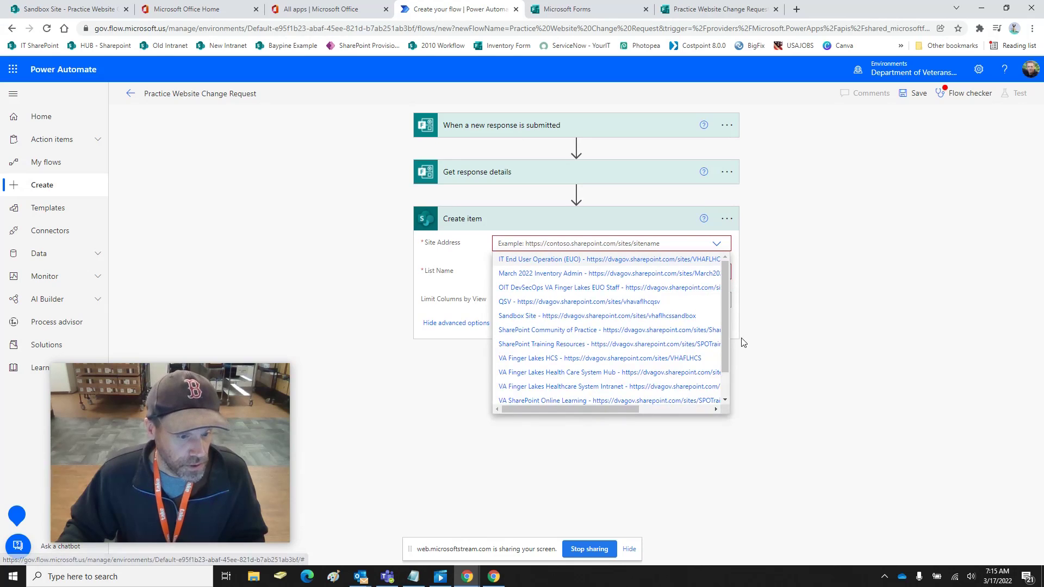
Set Site Address to Sandbox Site, List Name to Practice Website Change Request, and view to All Items
drag(728, 328, 726, 282)
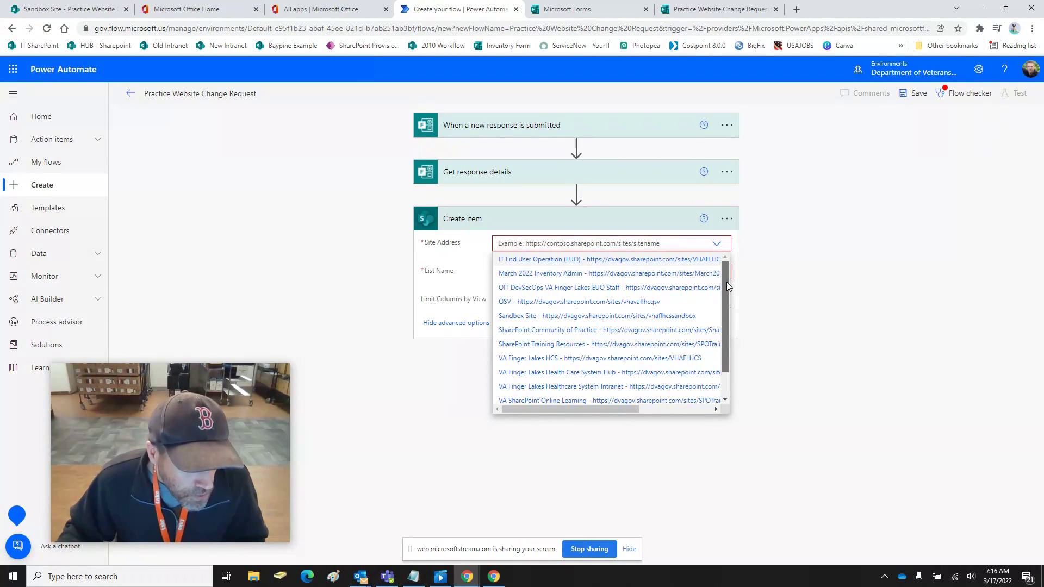
click(542, 317)
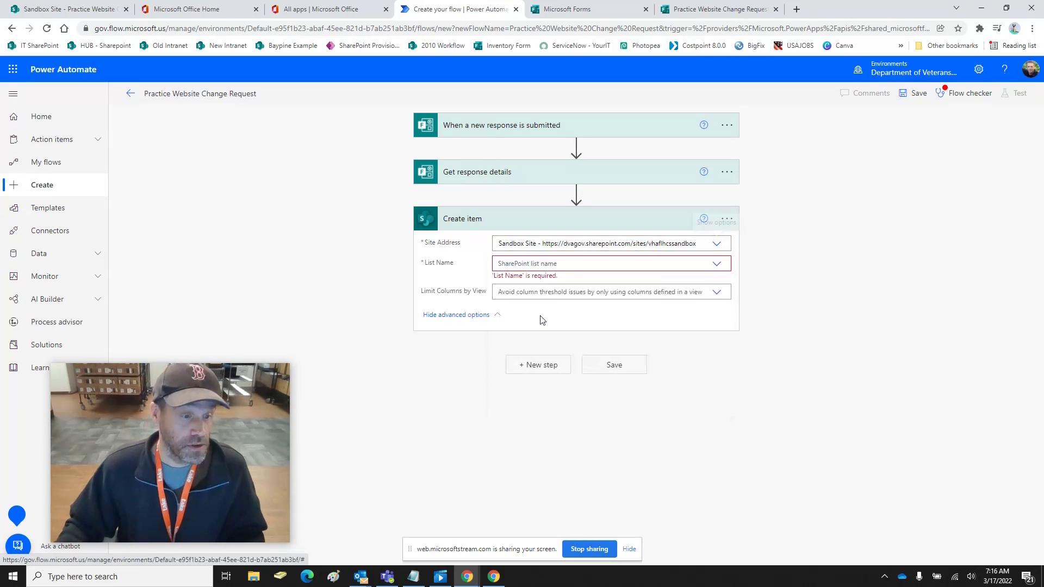
click(718, 266)
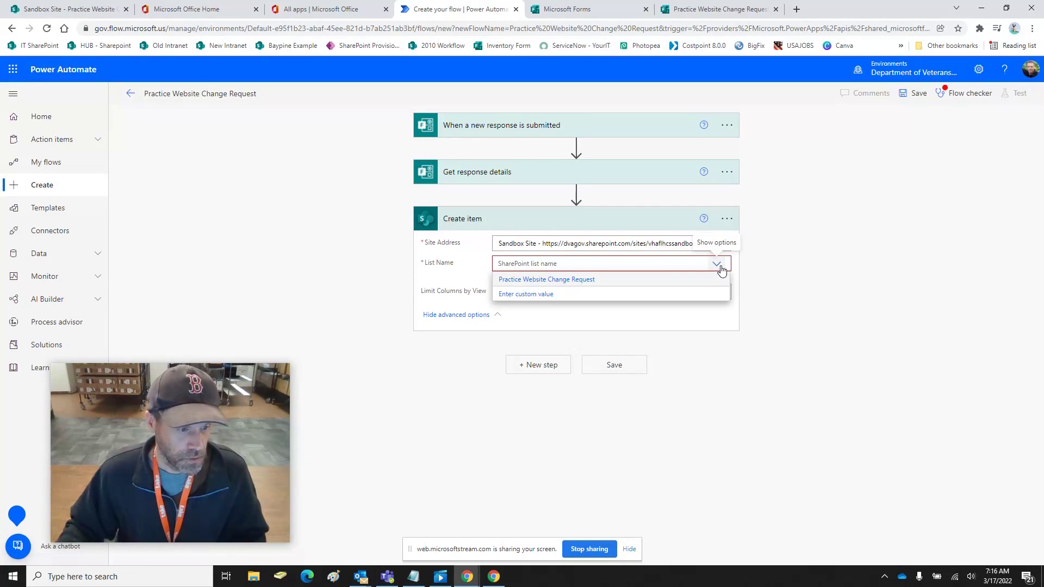
click(555, 281)
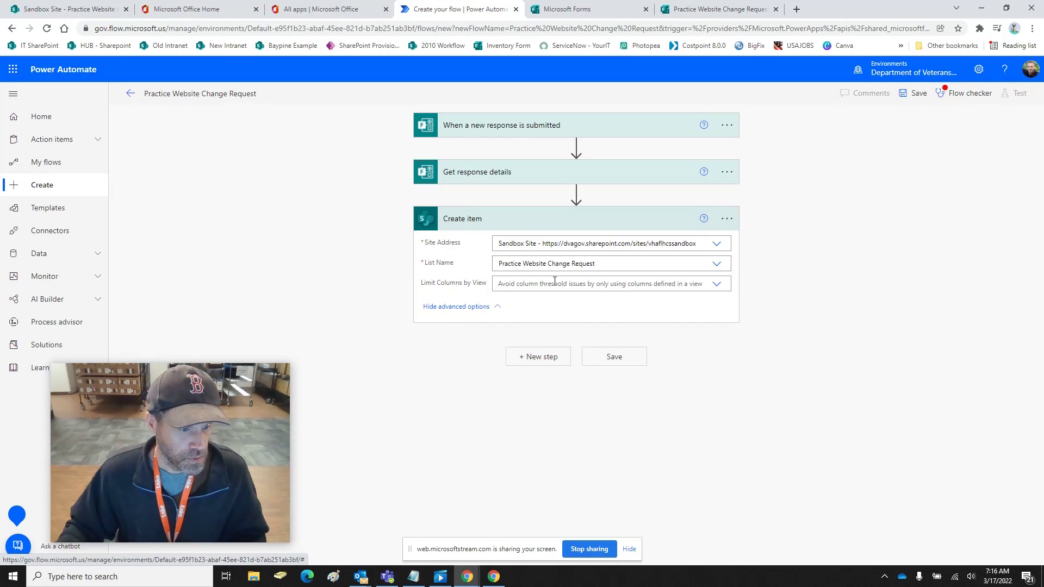
click(719, 287)
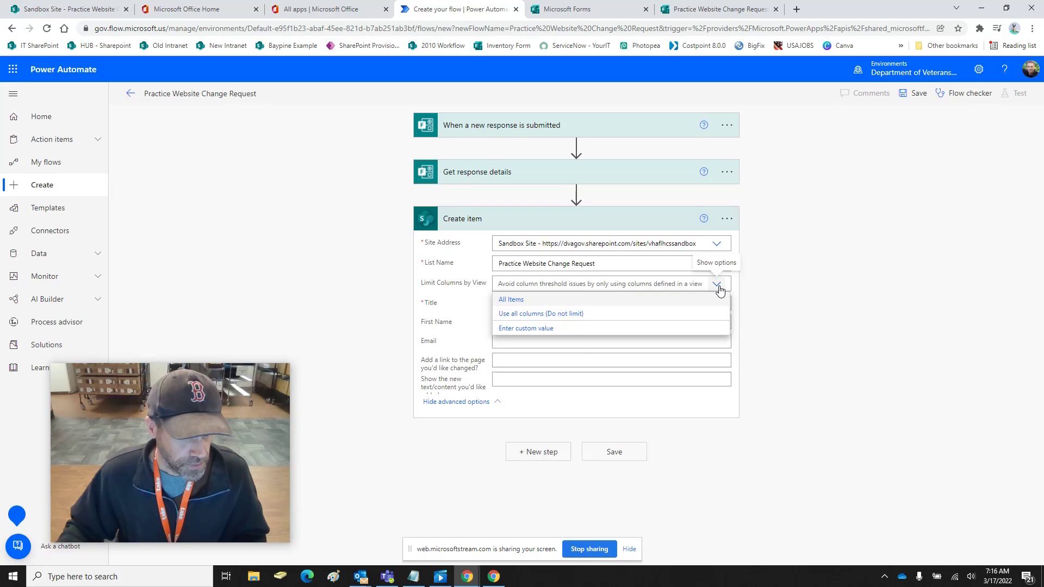
click(555, 299)
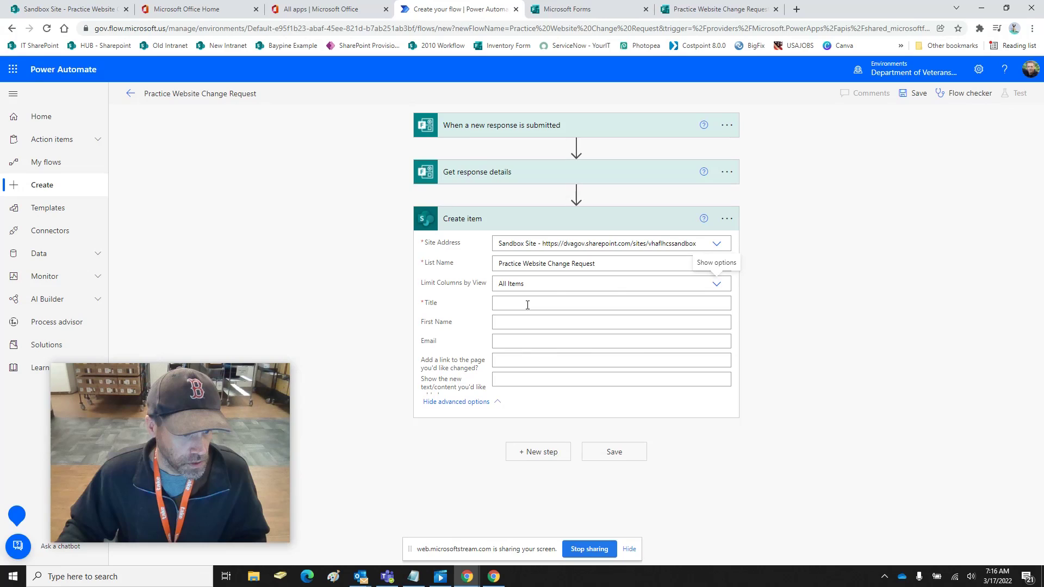
Map the Last Name answer into Title and the First Name answer into First Name
click(527, 304)
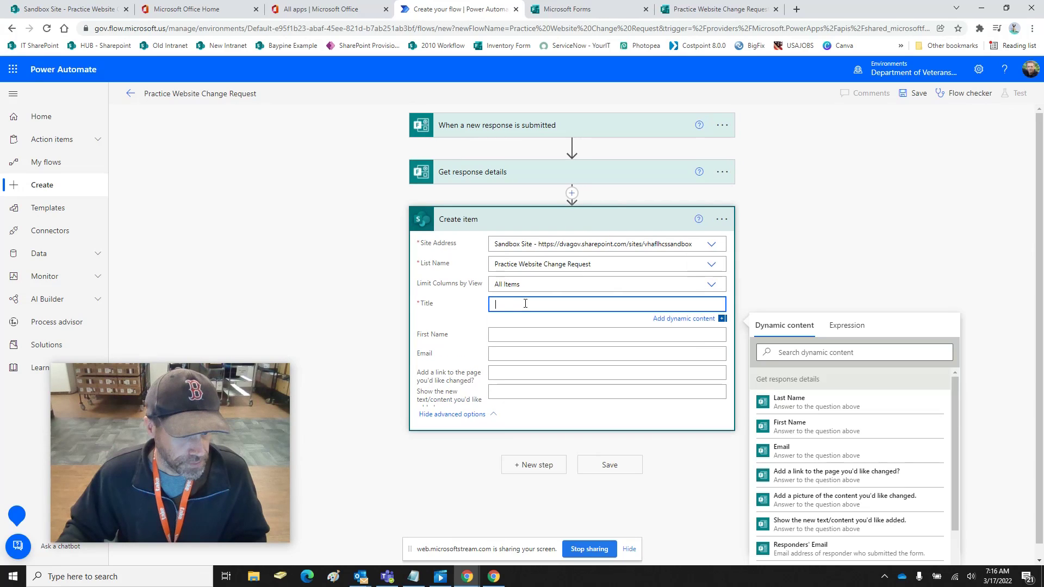
click(797, 406)
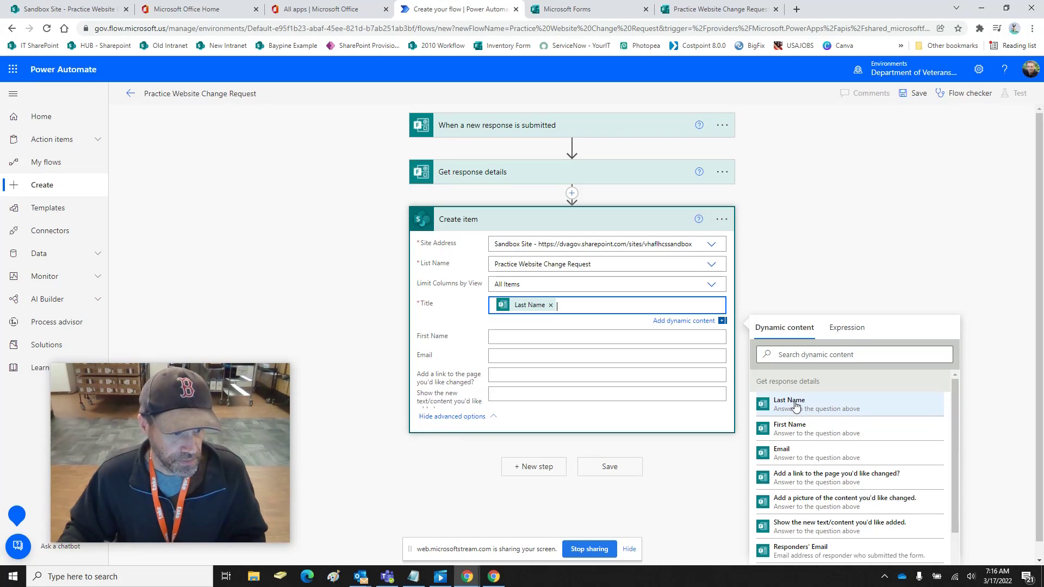
click(802, 434)
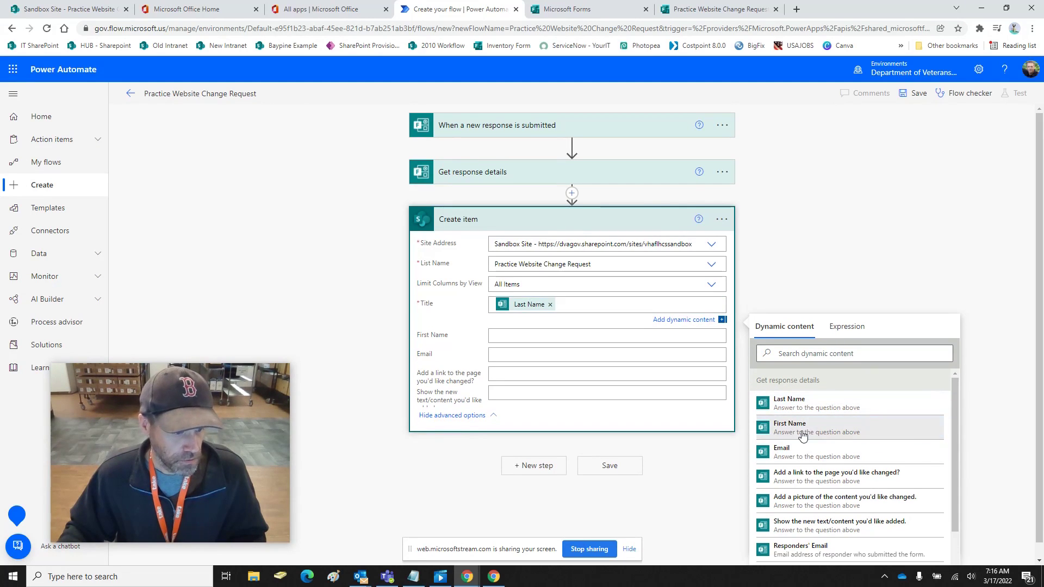
click(612, 305)
click(541, 336)
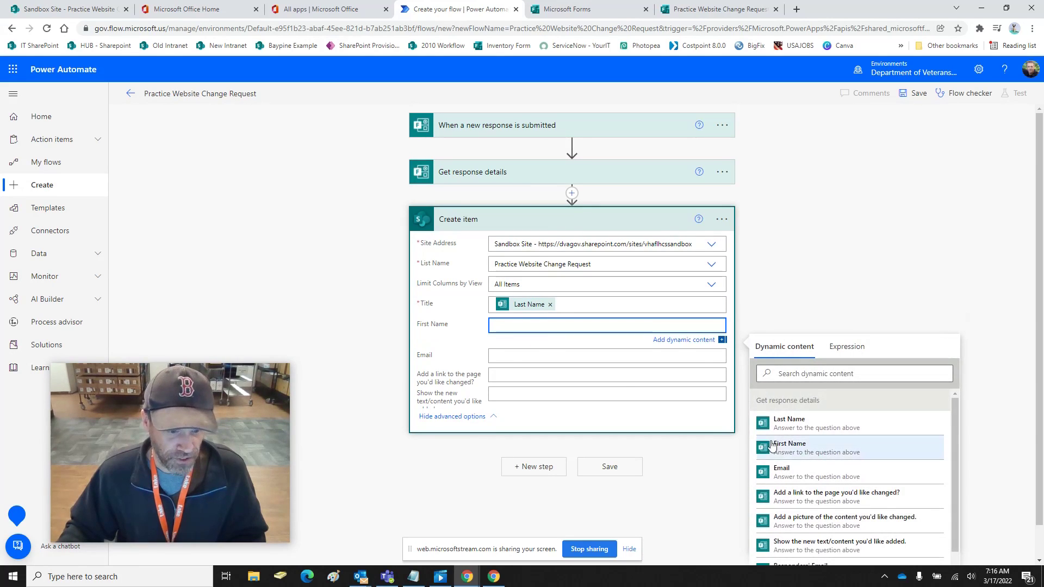
click(786, 446)
Map the Email answer into Email and the page-link answer into the link field
scroll(803, 438, down, 1)
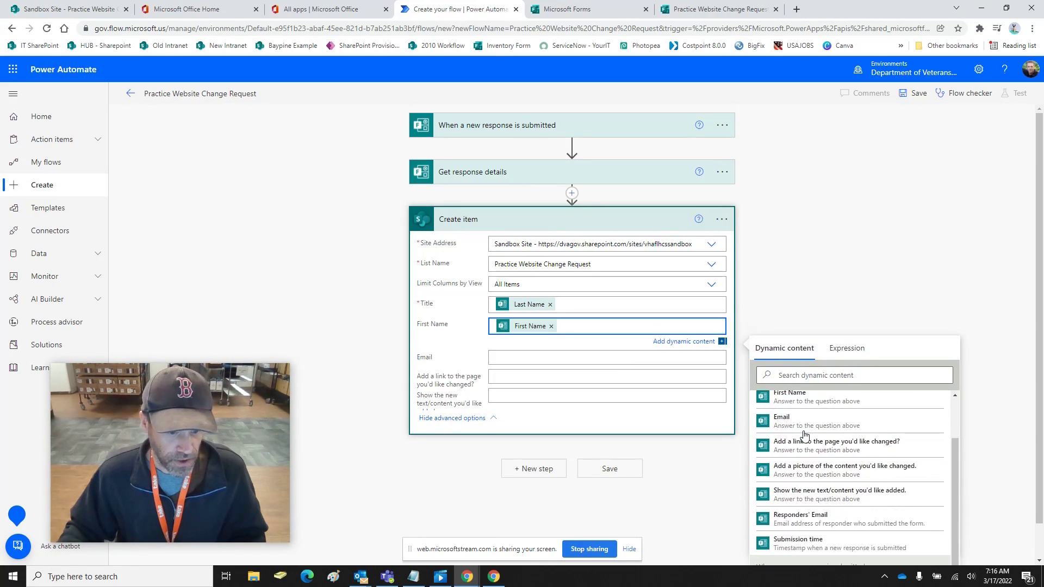
click(534, 357)
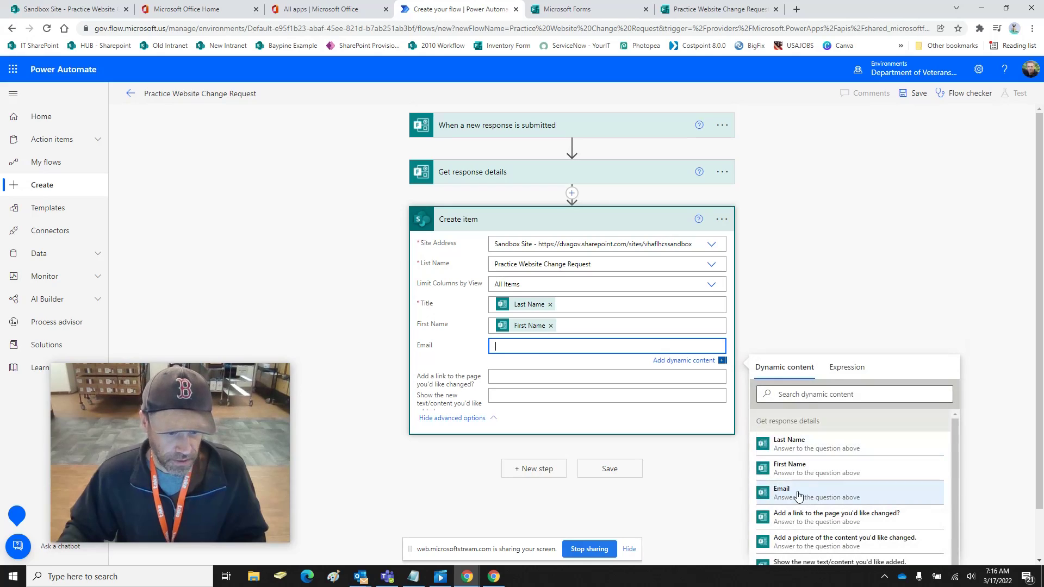
click(797, 494)
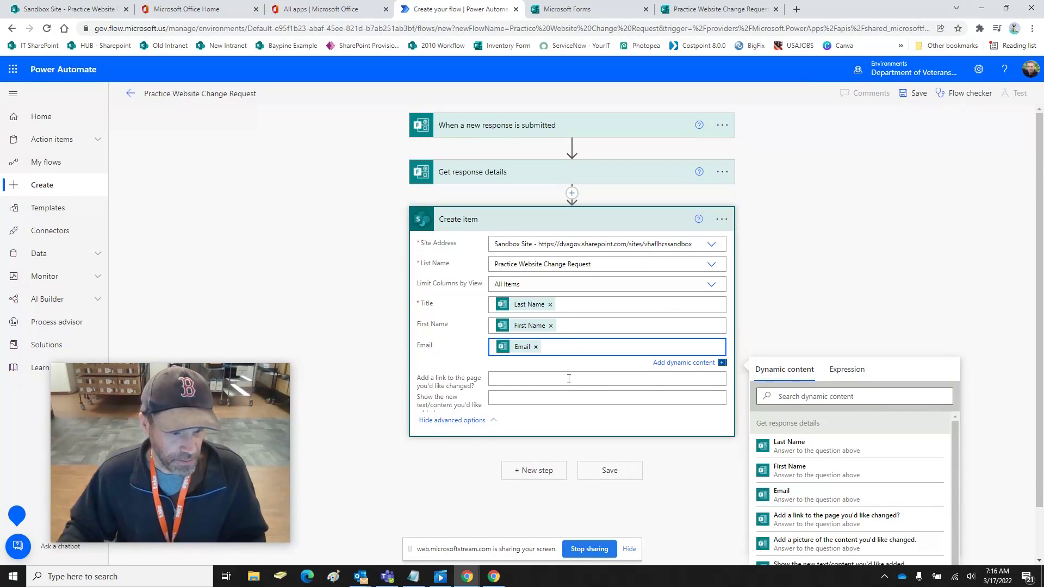
scroll(569, 379, down, 1)
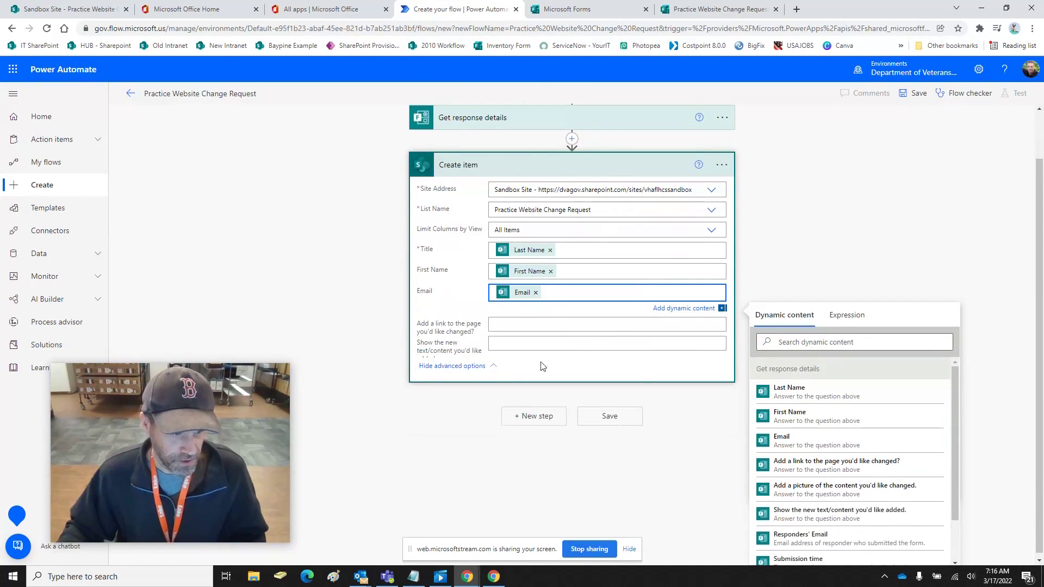
click(839, 469)
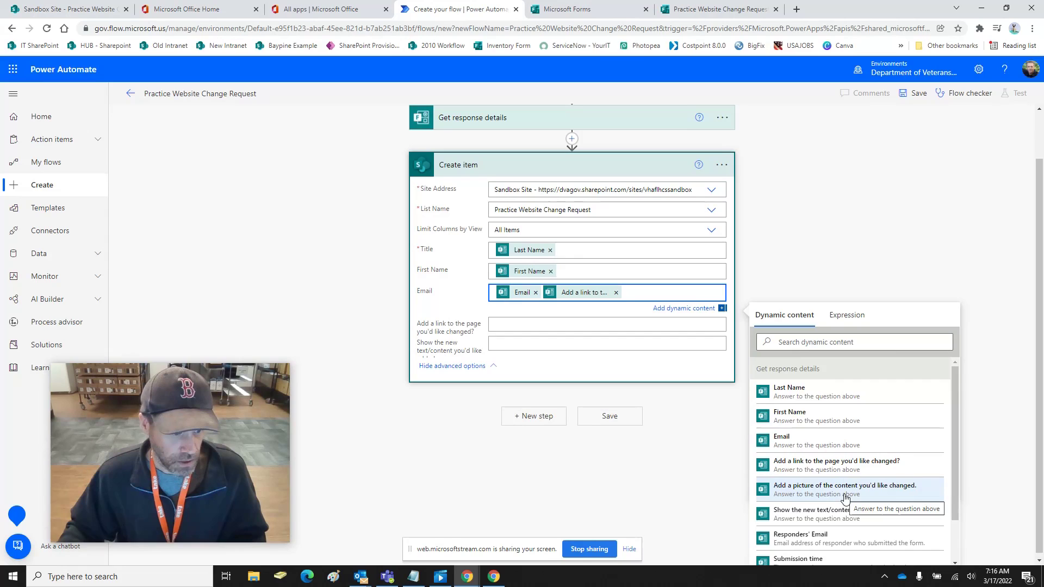
click(616, 293)
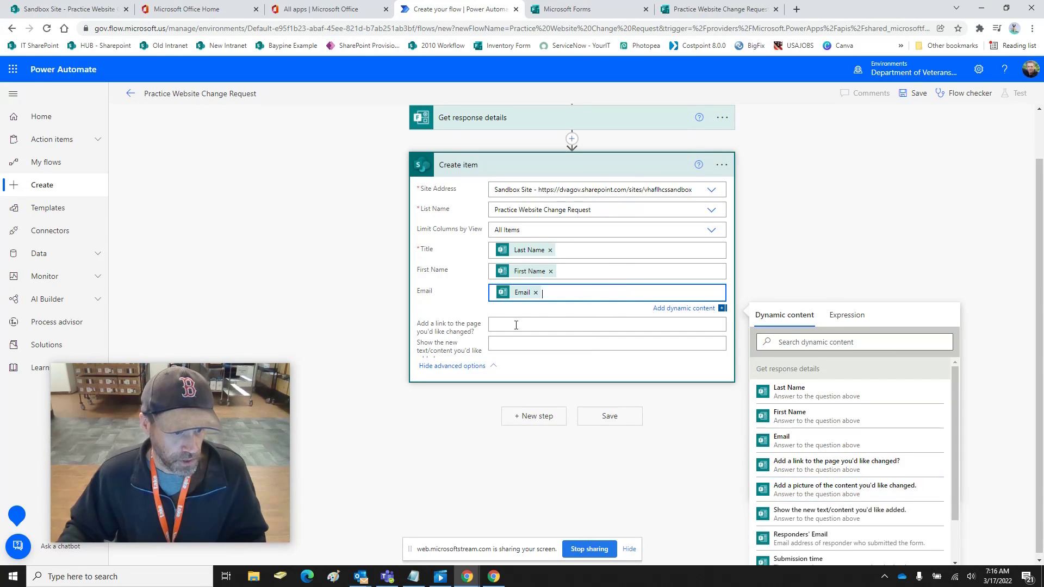
click(516, 325)
click(827, 500)
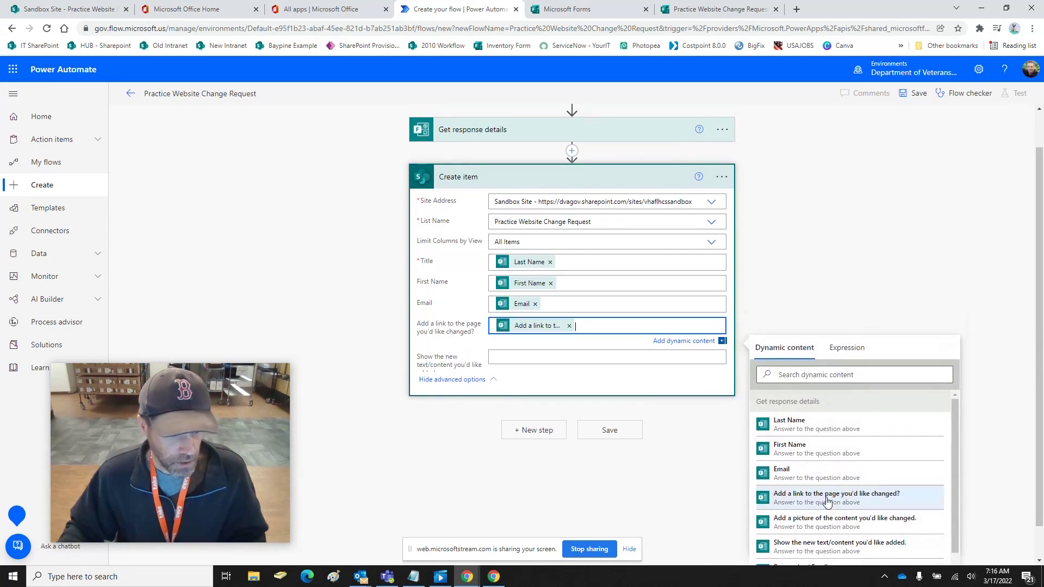
Map the new text/content answer into its field and save the flow
click(502, 359)
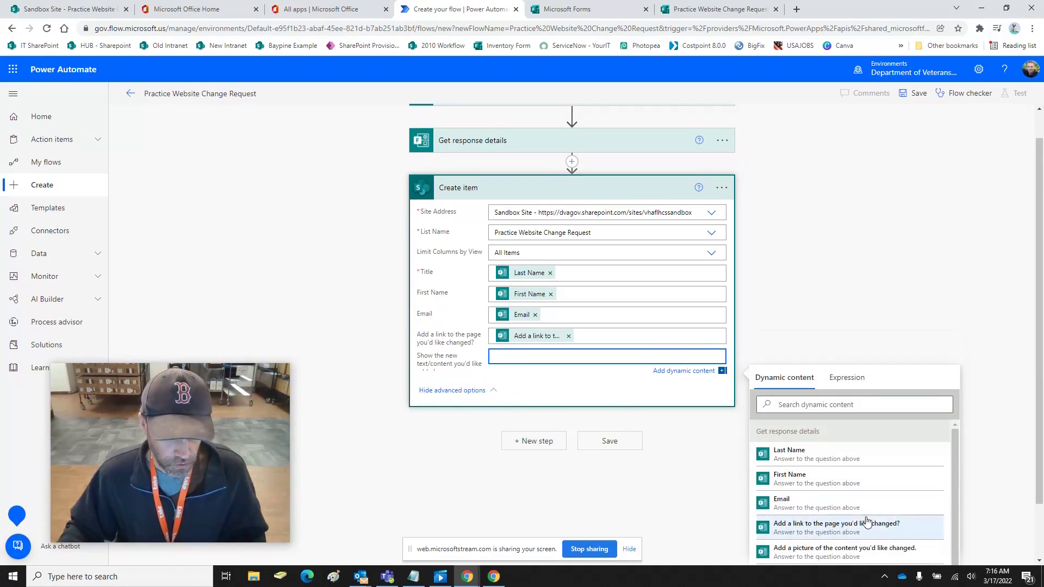
scroll(856, 483, down, 3)
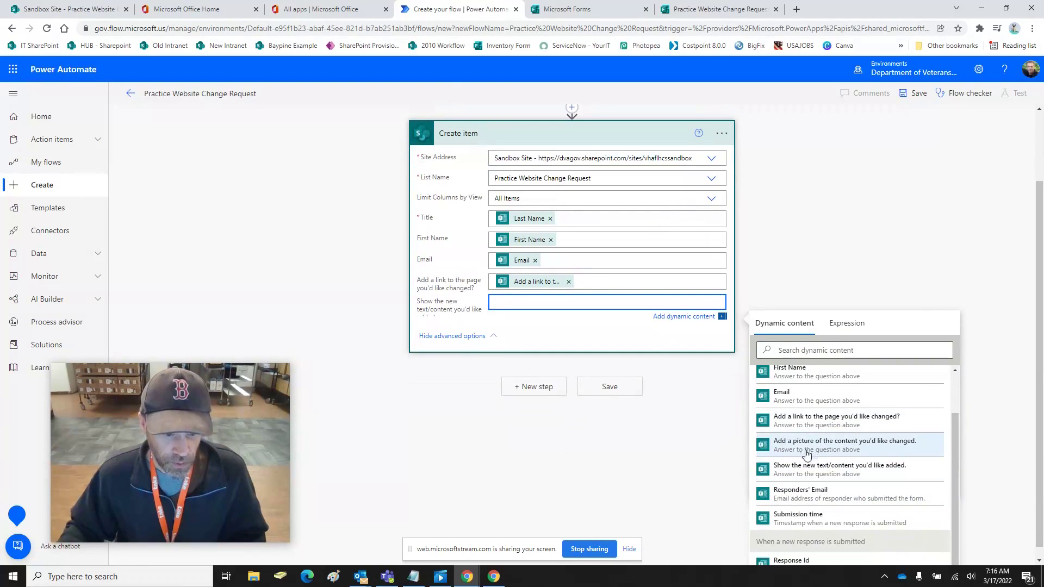
click(802, 471)
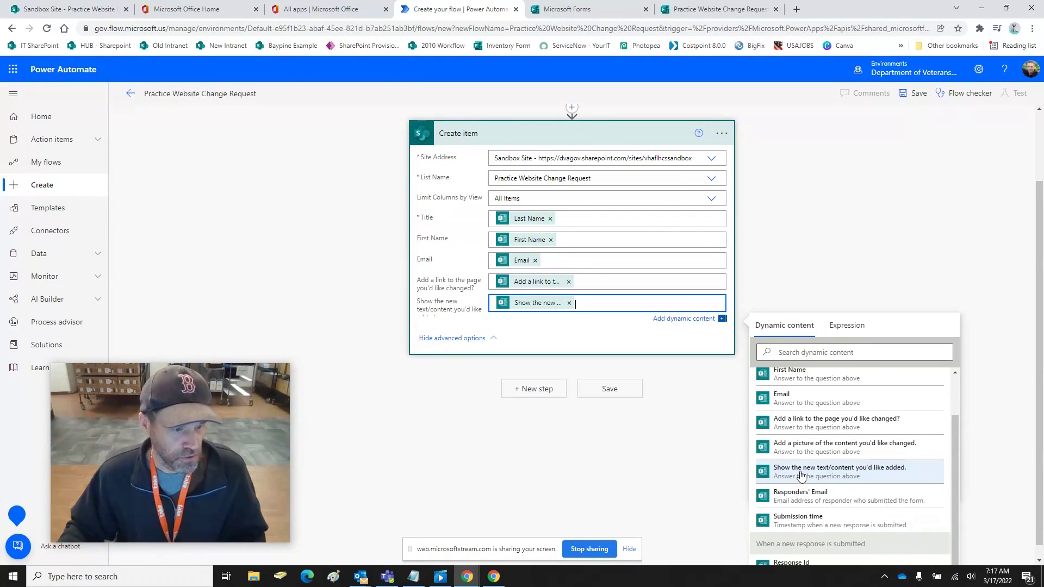
click(609, 389)
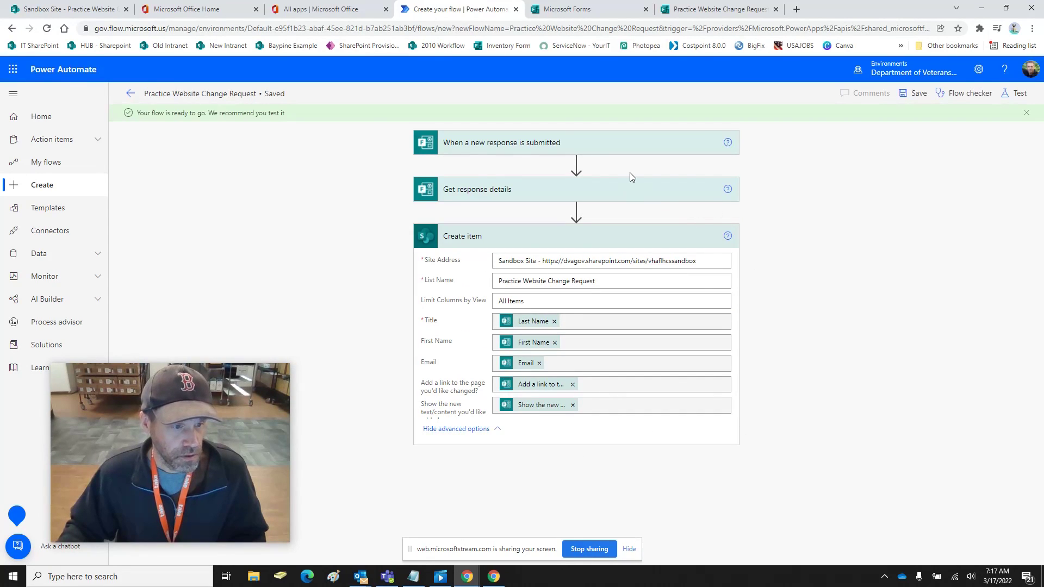
Expand the trigger and Get response details cards to verify the Form Id, then return to Microsoft Forms
click(599, 189)
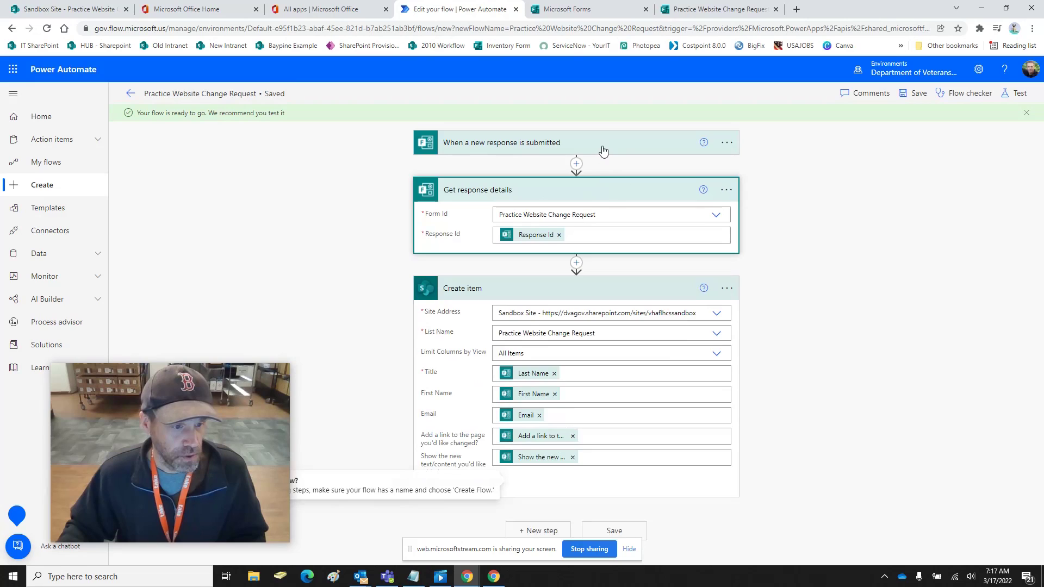
click(602, 148)
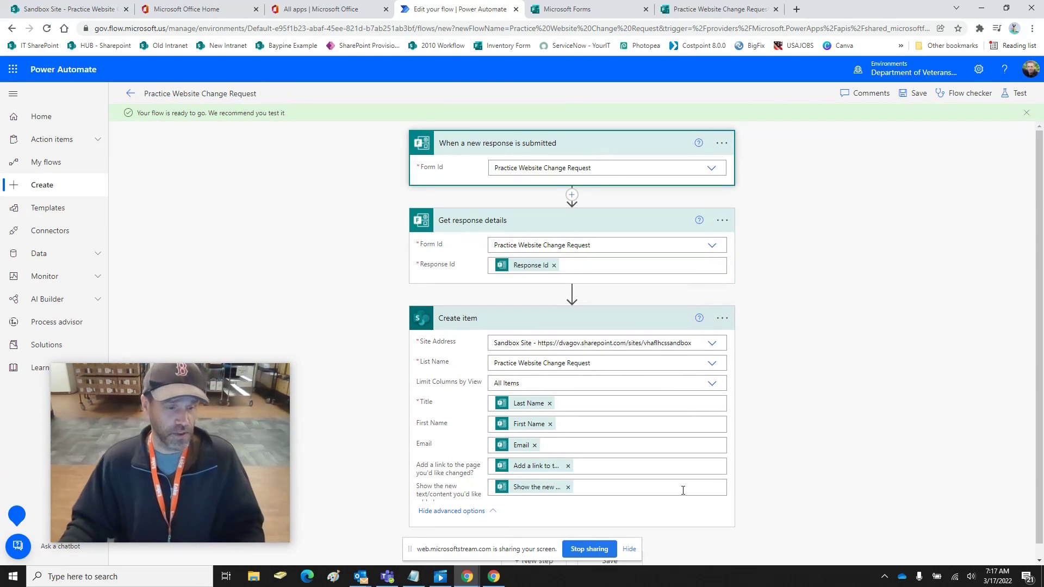
click(628, 549)
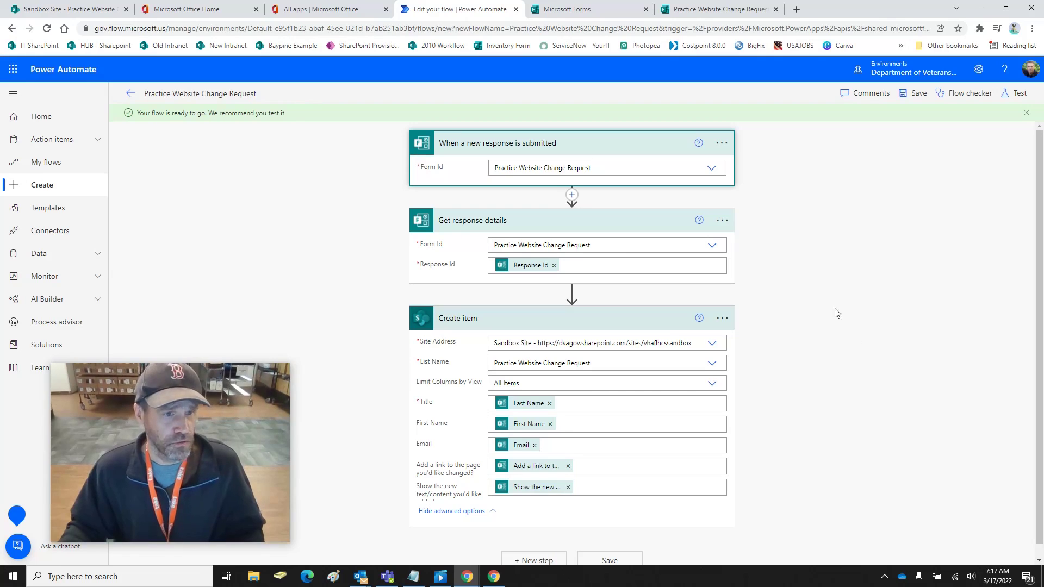
click(613, 9)
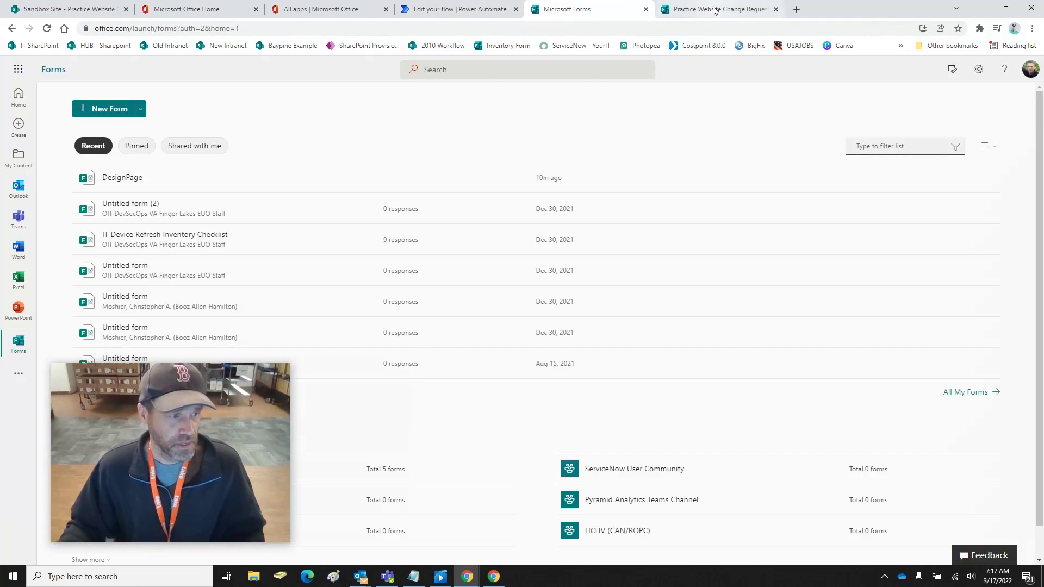
On the Practice Website Change Request design page, insert an image into question 5, browsing OneDrive folders
click(714, 9)
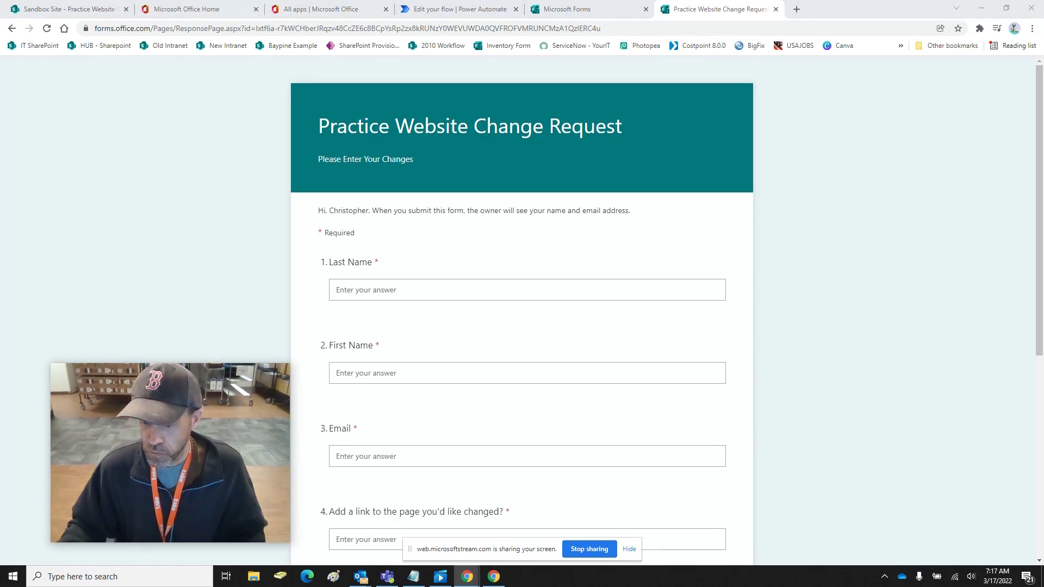
drag(1043, 34, 553, 14)
scroll(794, 257, down, 5)
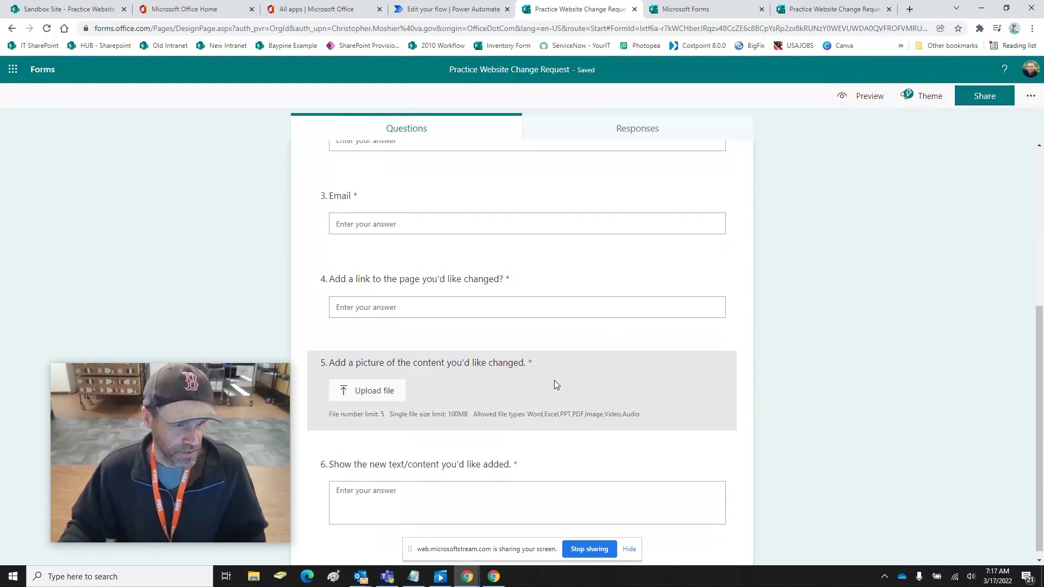
click(553, 380)
click(713, 387)
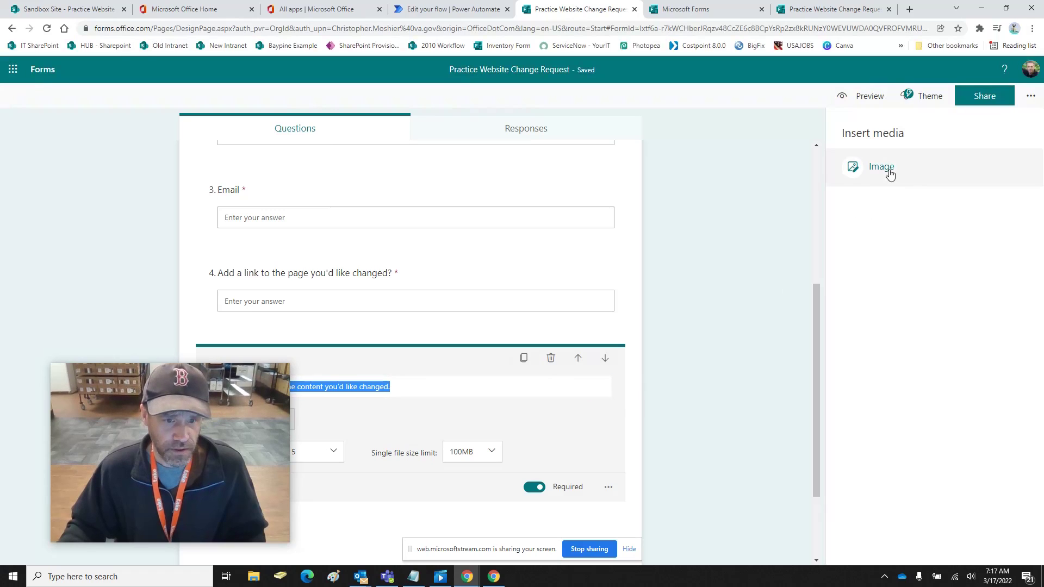
click(888, 167)
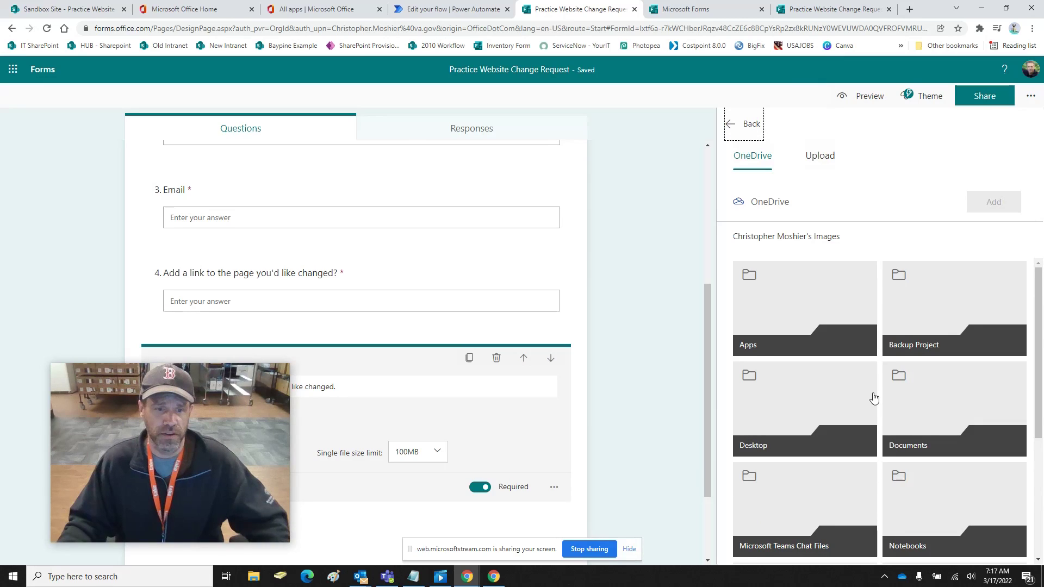
scroll(874, 399, down, 3)
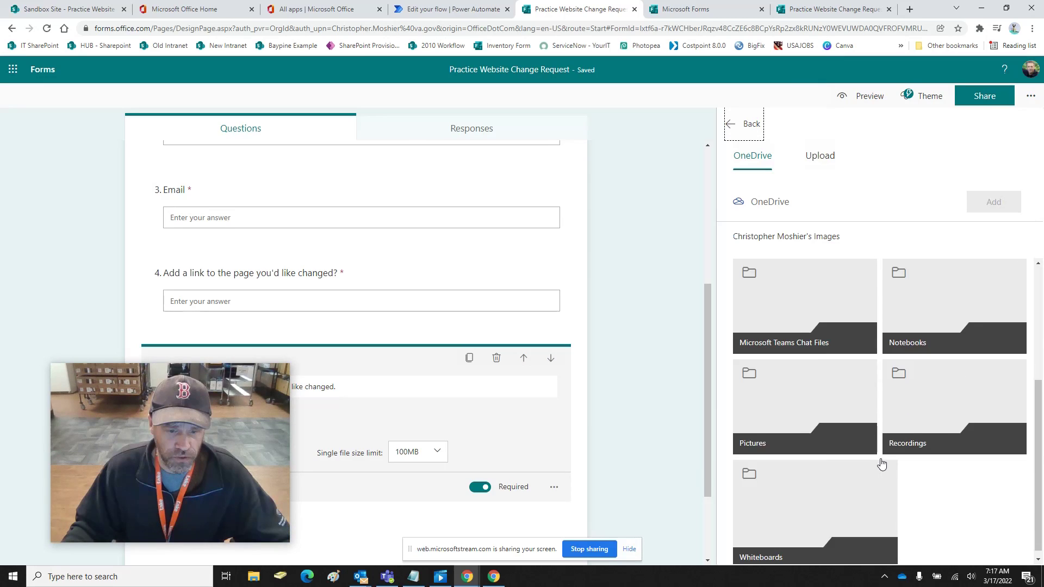
scroll(882, 463, down, 1)
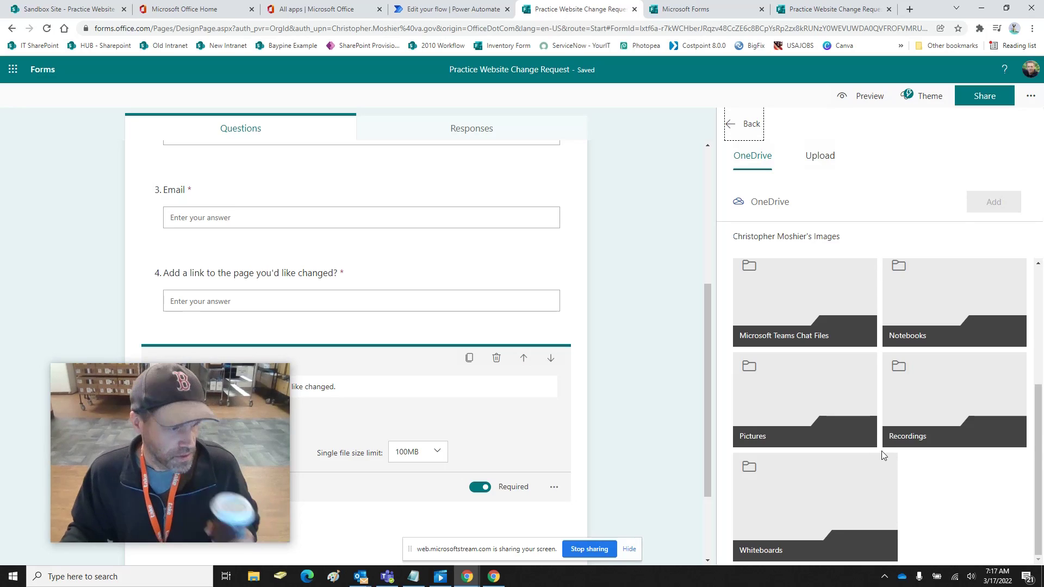
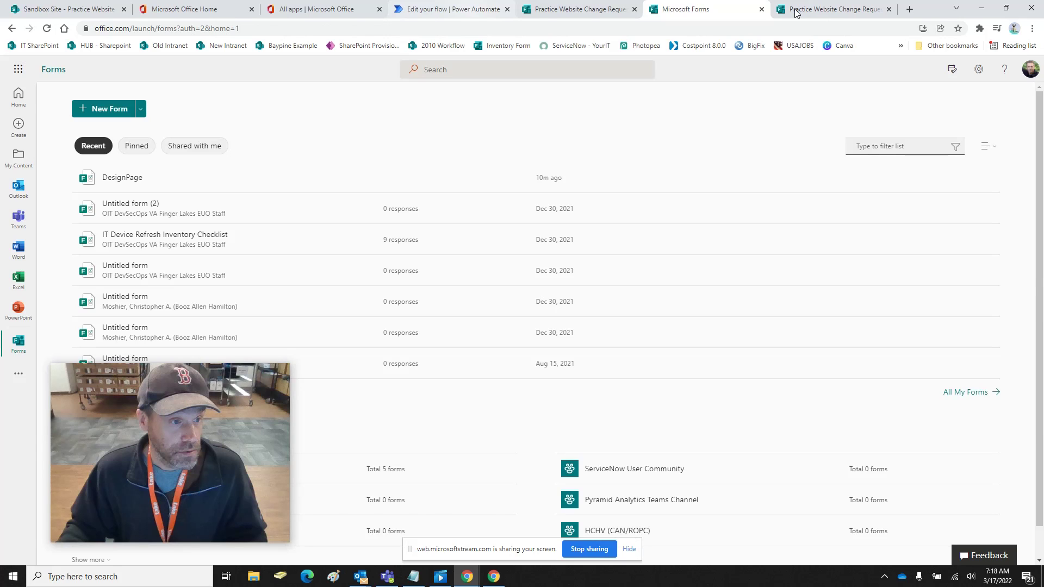
Switch to the browser tab holding the live Practice Website Change Request form
click(795, 13)
Enter the requester's last name and first name in the form
scroll(349, 290, down, 1)
triple_click(349, 291)
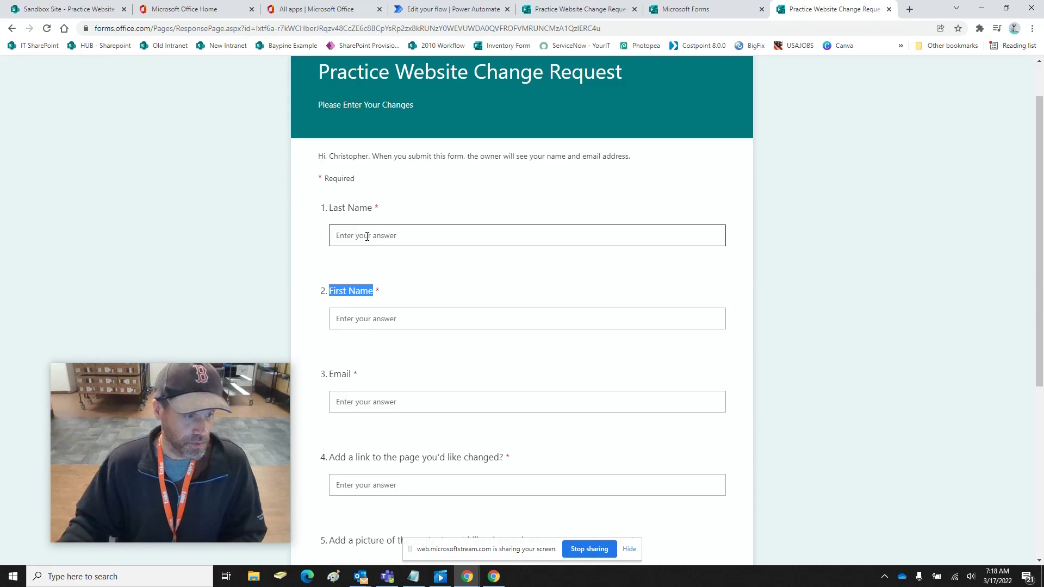
click(405, 236)
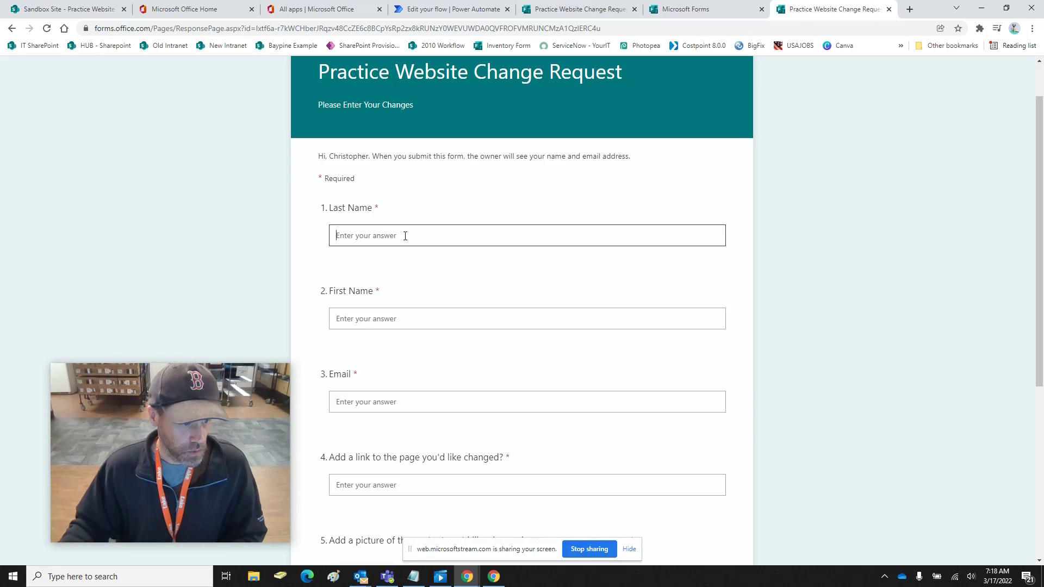
text(Doe)
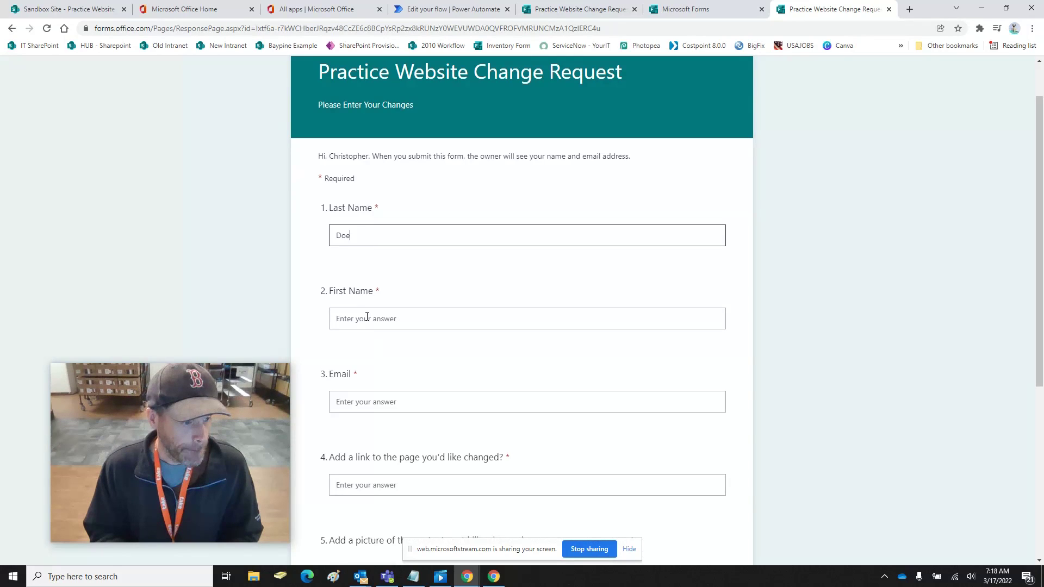
click(367, 316)
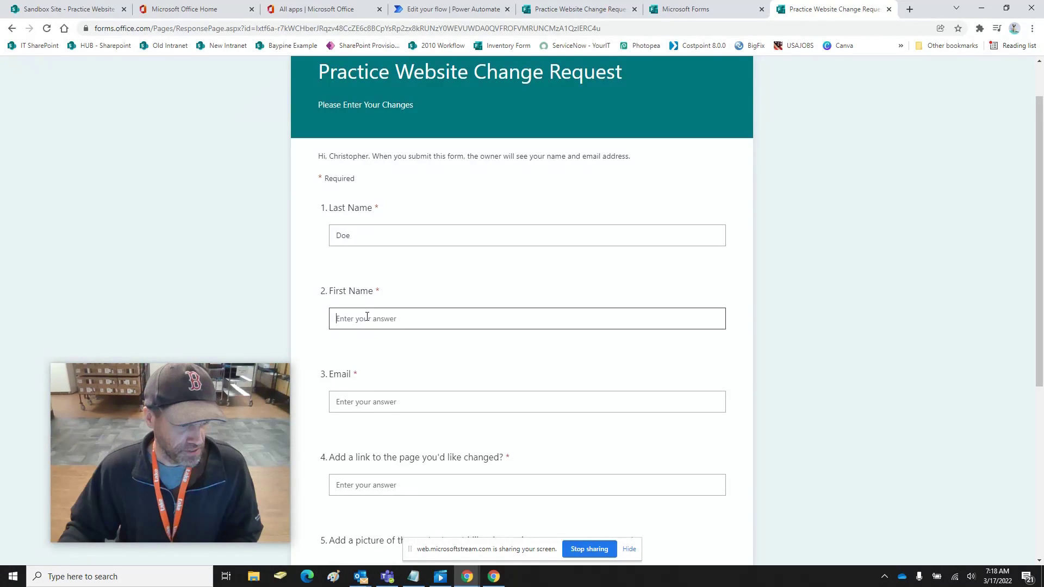
text(John)
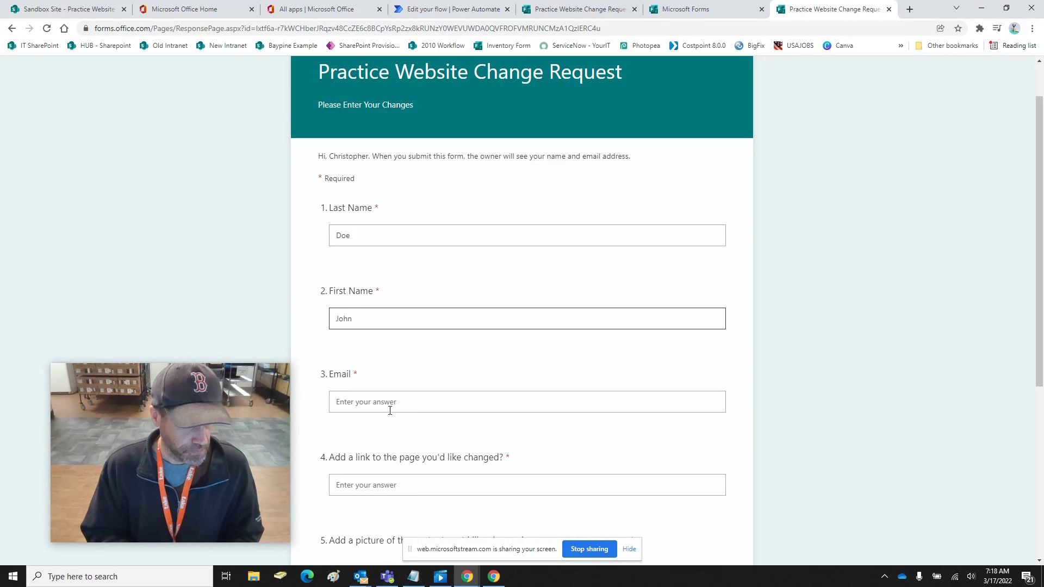
Enter the requester's e-mail and google.com as the page to change
click(391, 407)
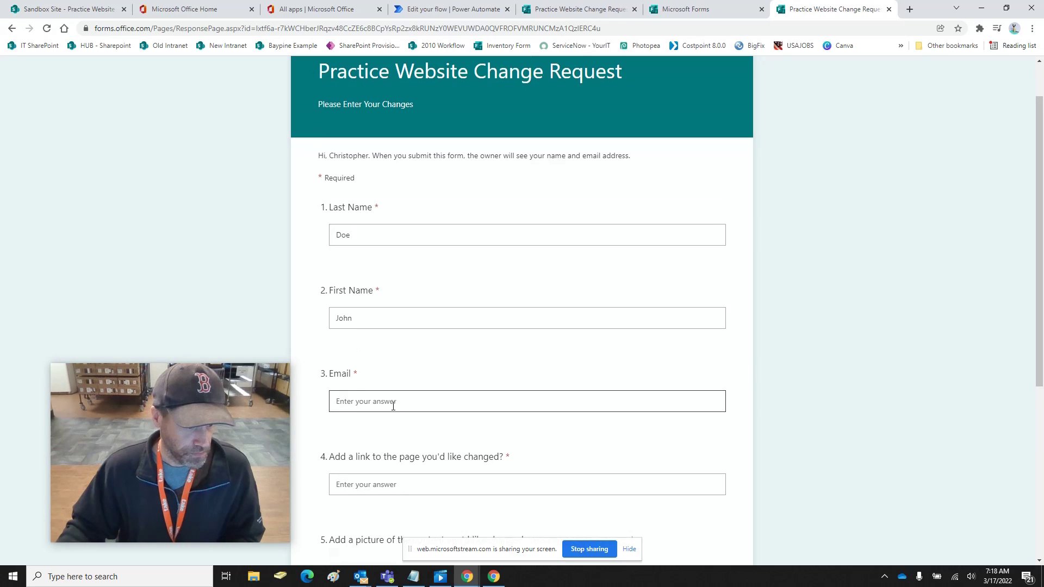
scroll(393, 404, down, 1)
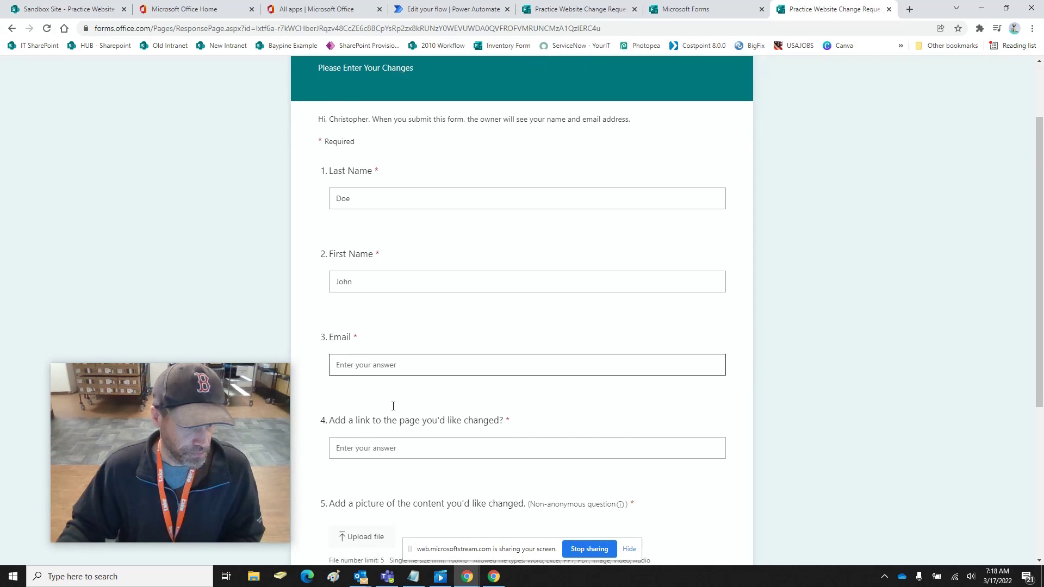
scroll(393, 406, down, 2)
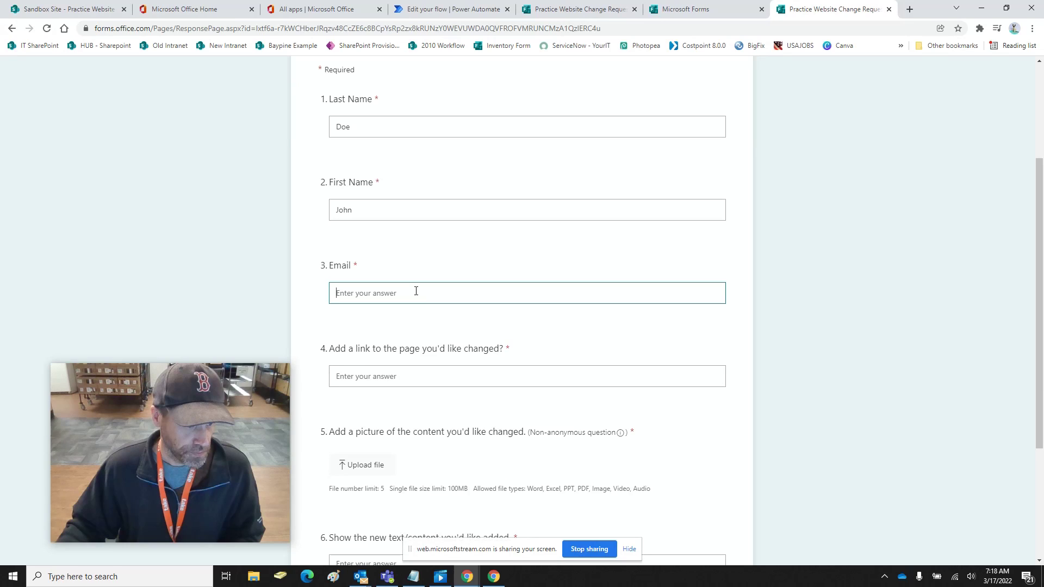
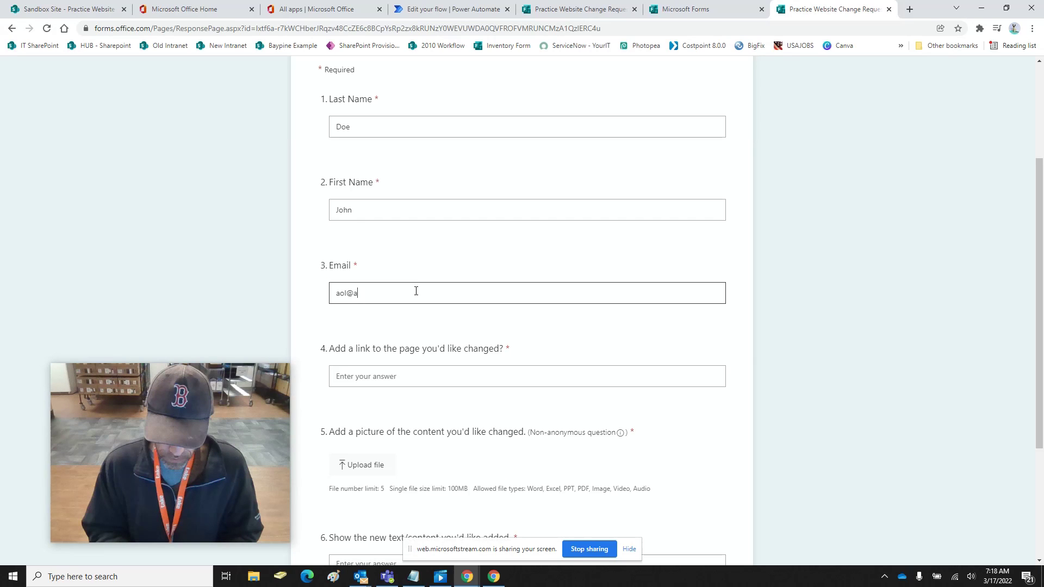
key(Tab)
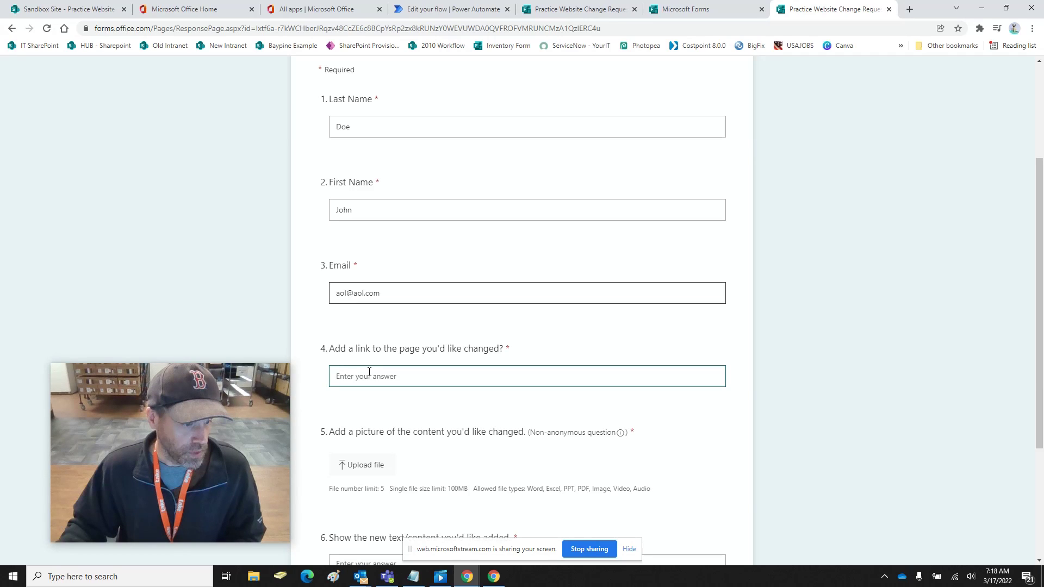
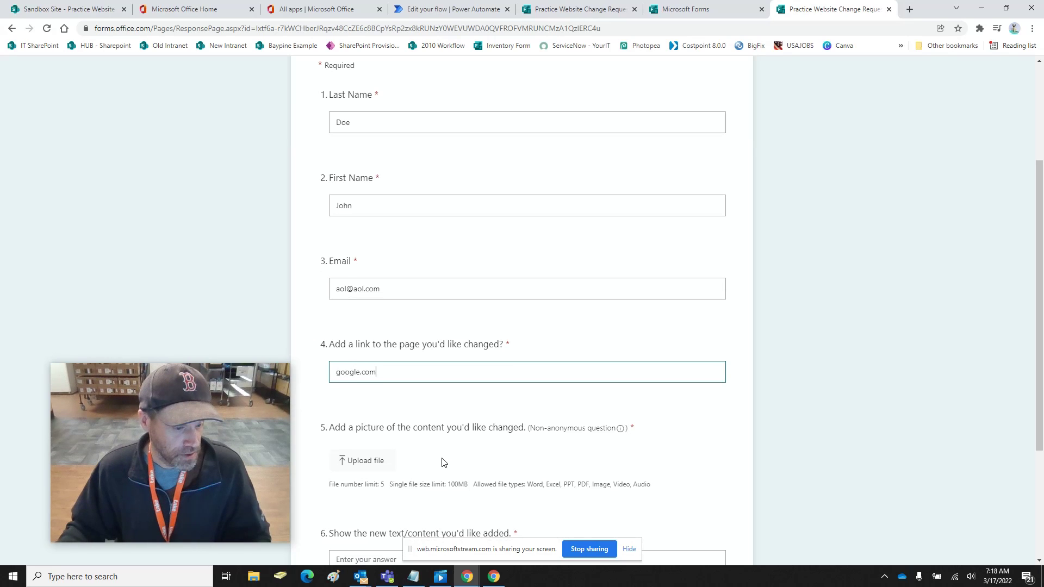
scroll(536, 507, down, 1)
scroll(535, 507, down, 1)
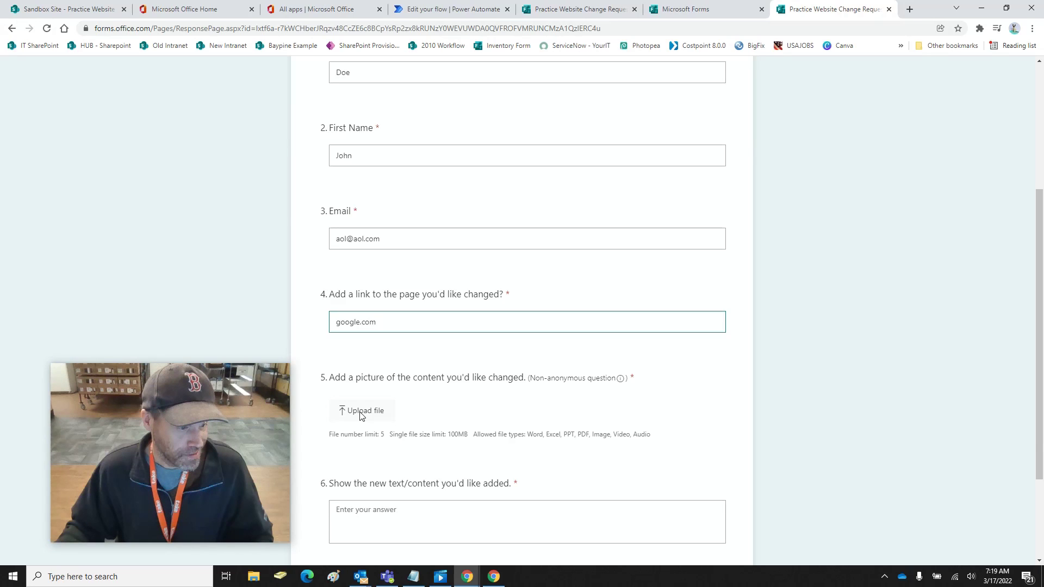
Attach generic-va-intranet-icon.png from the Desktop to question 5
click(361, 412)
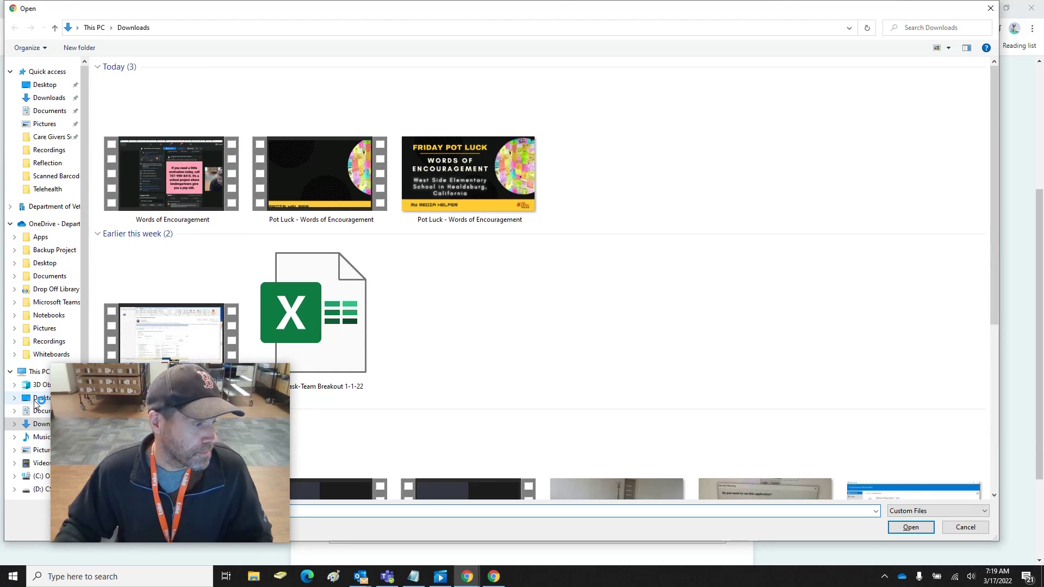
click(38, 397)
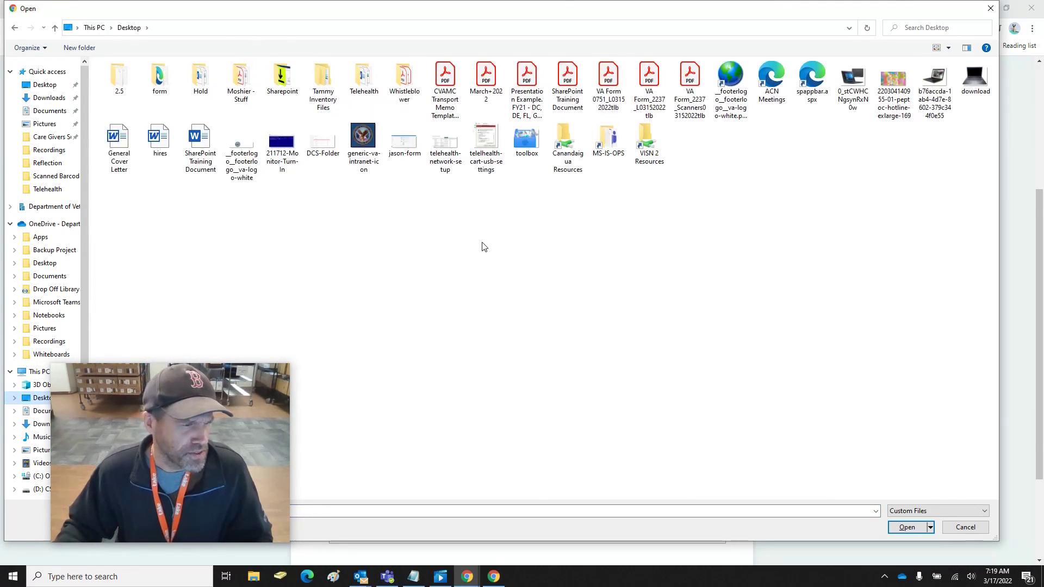
double_click(368, 147)
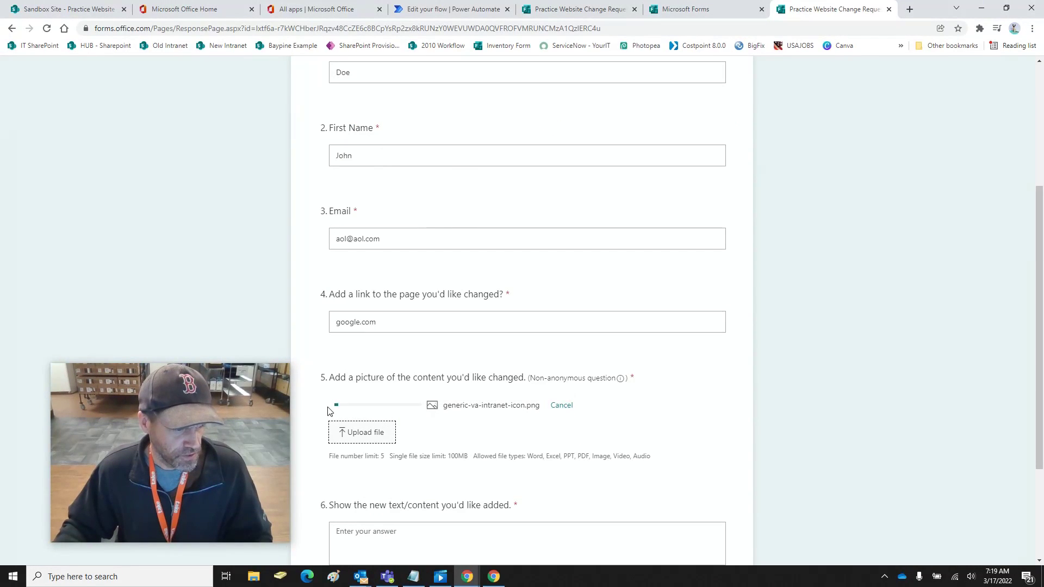
Answer the new-content question with 'Test', submit, and return to the SharePoint list
scroll(466, 426, down, 3)
click(433, 392)
text(Test)
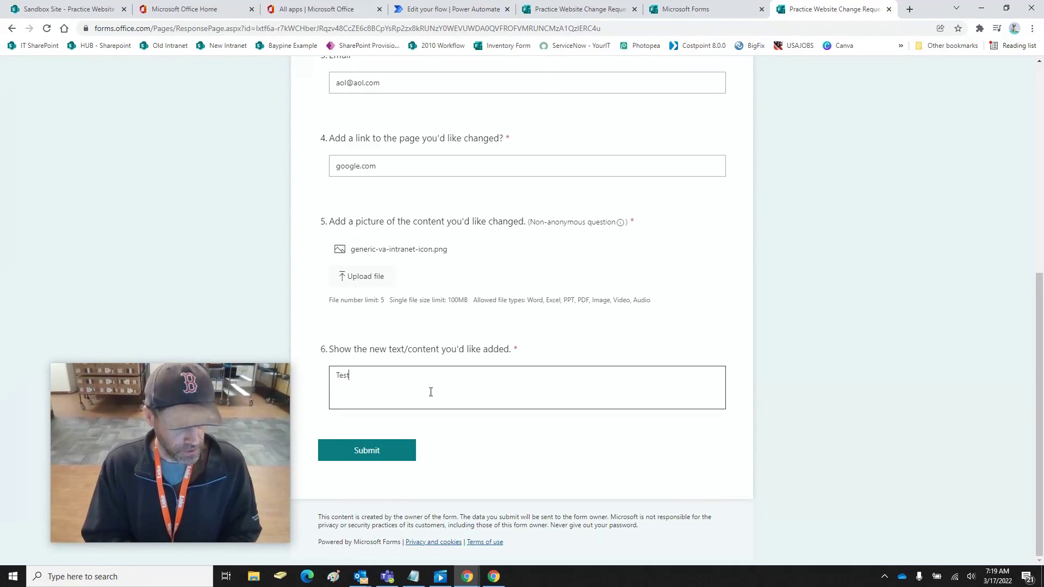
click(378, 460)
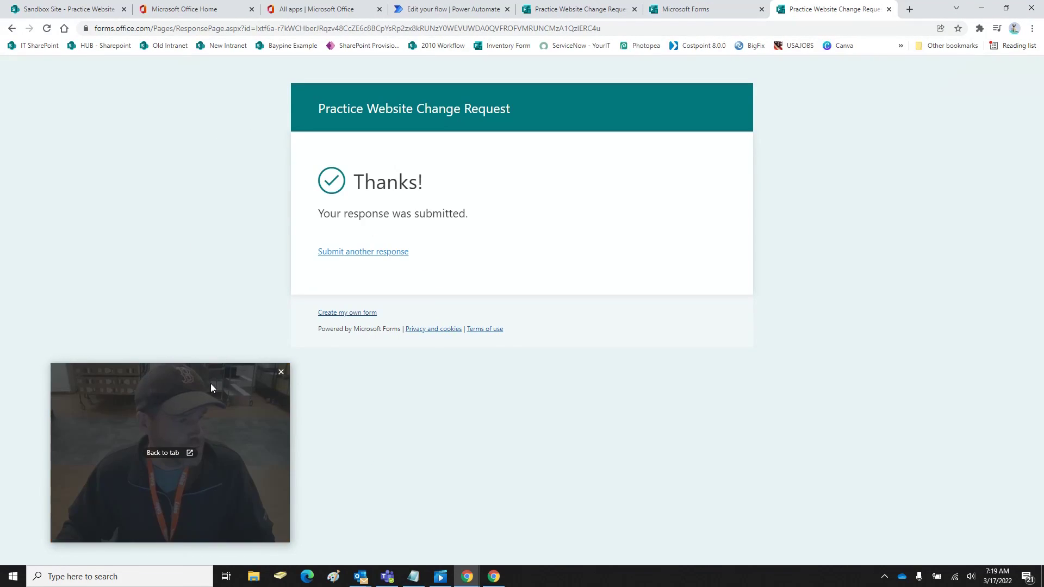
click(60, 5)
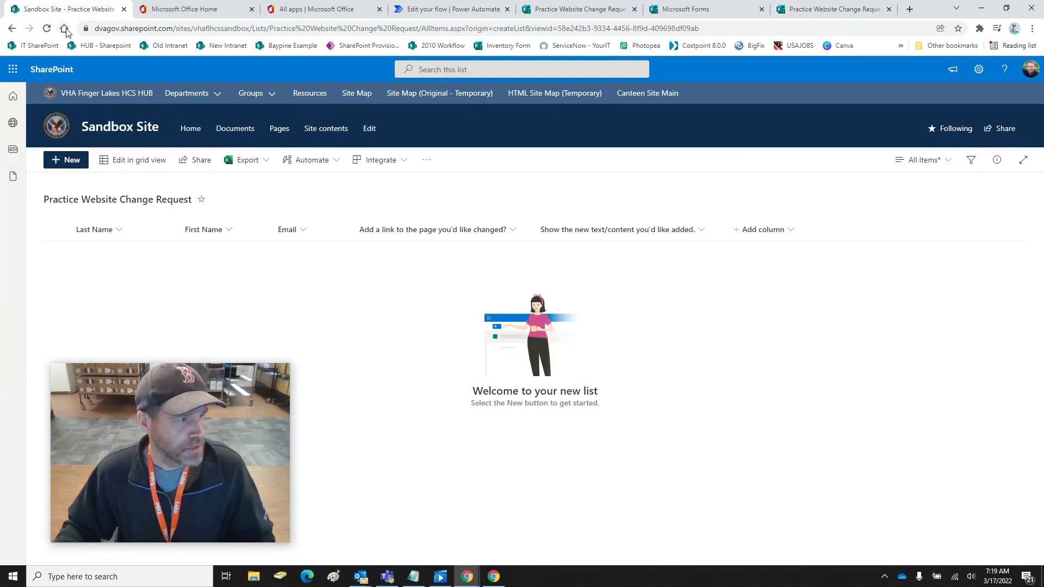
Reload the list and start a Choice column named Completed with only Yes and No
click(46, 28)
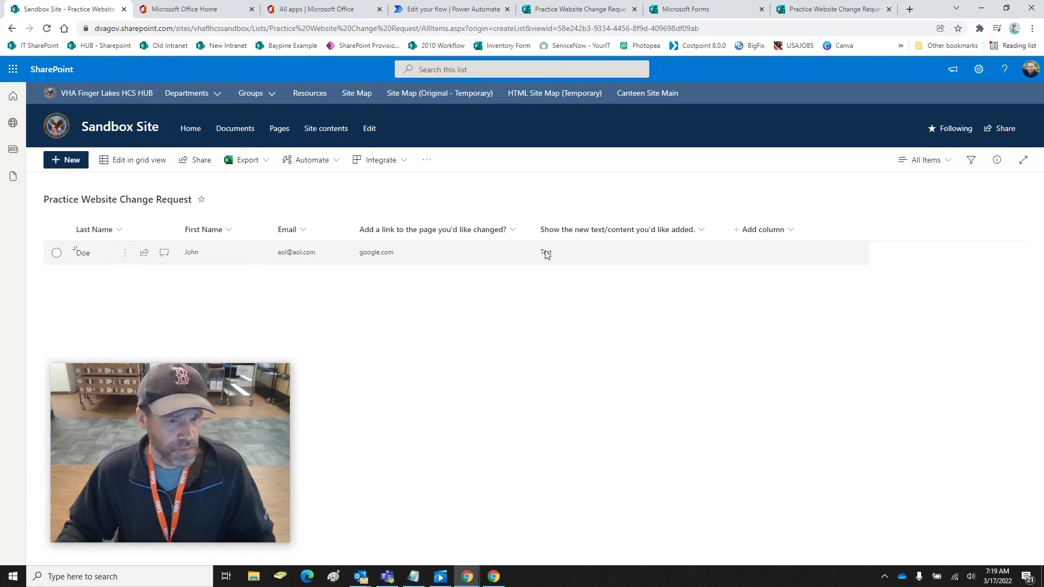
click(771, 230)
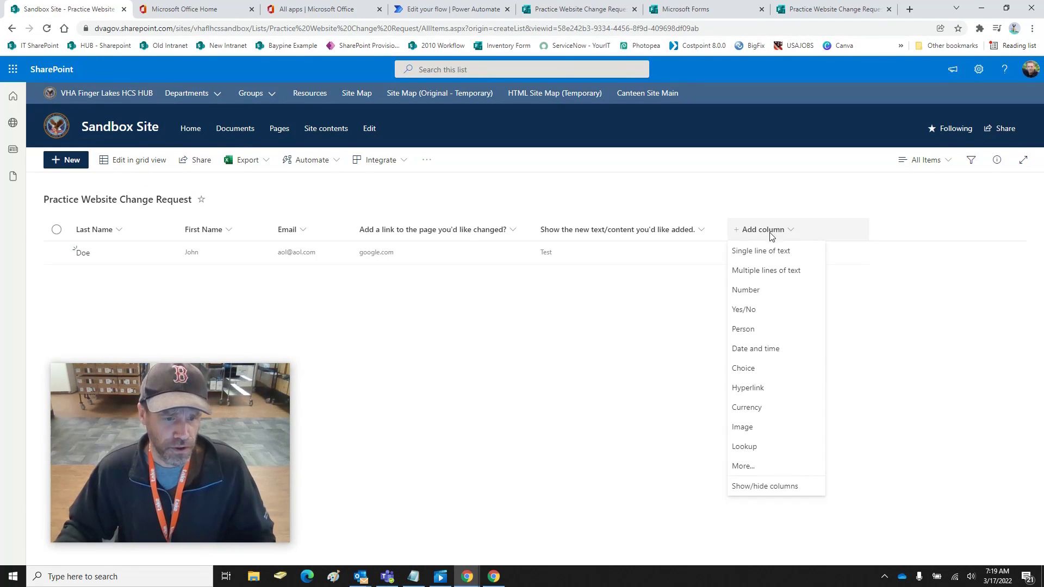
click(756, 369)
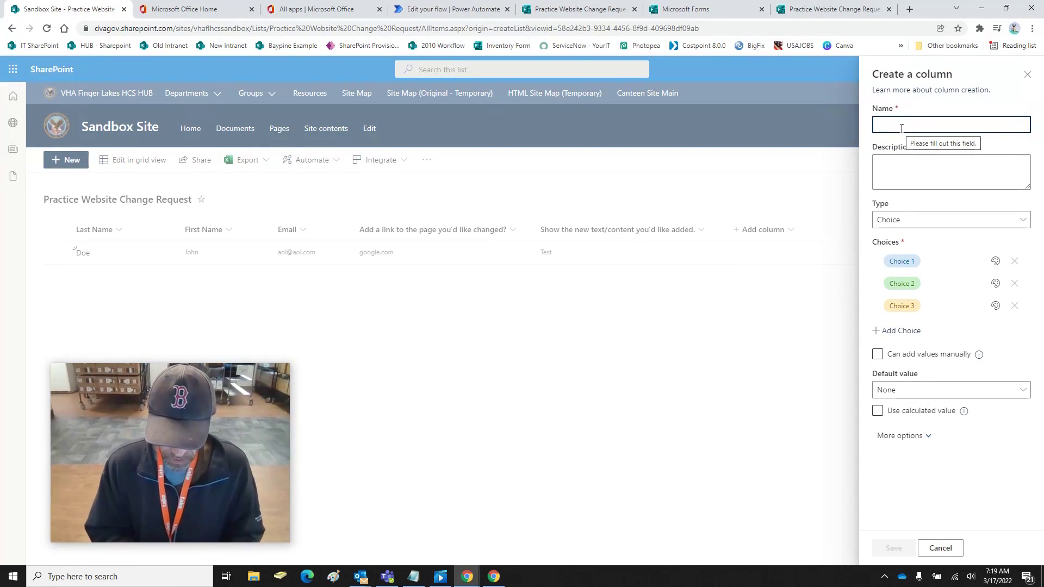
text(Completed)
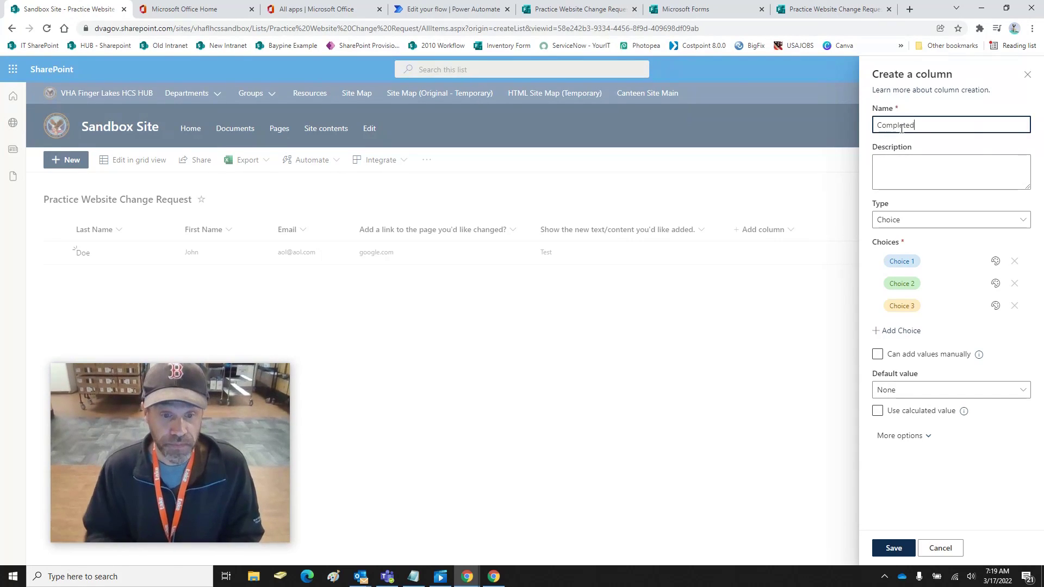
click(901, 260)
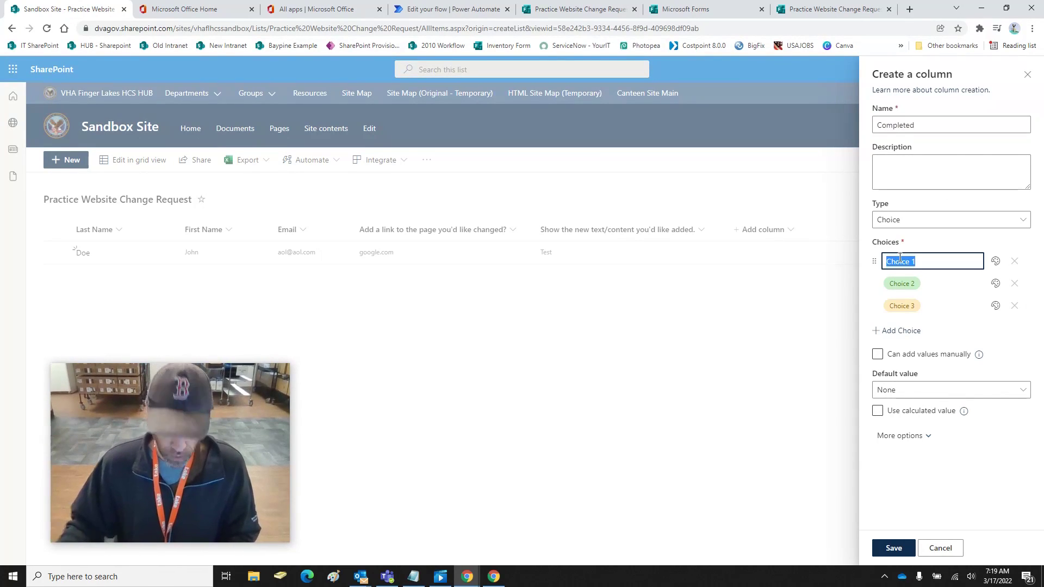
text(No)
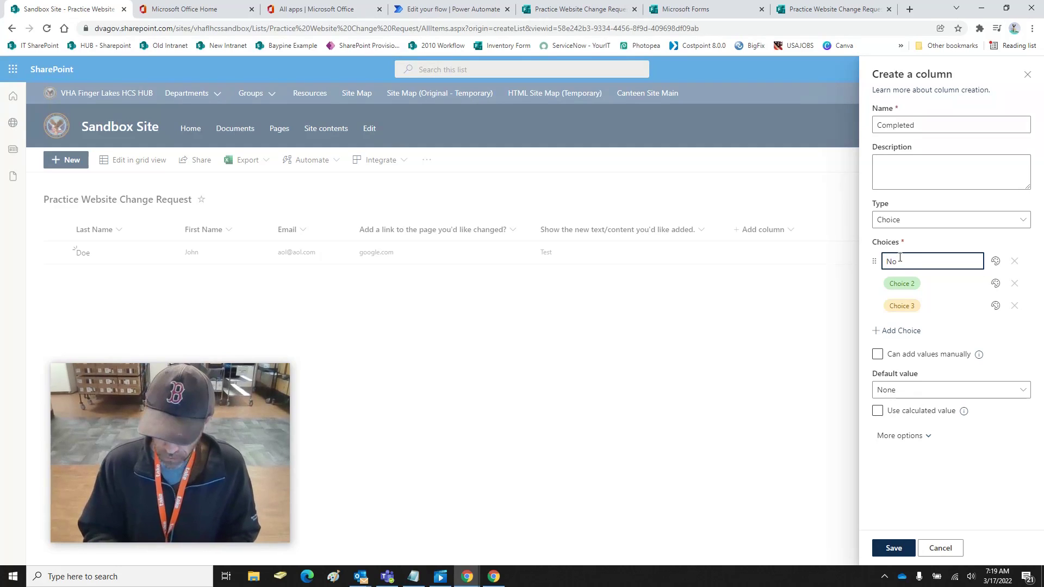
text(Yes)
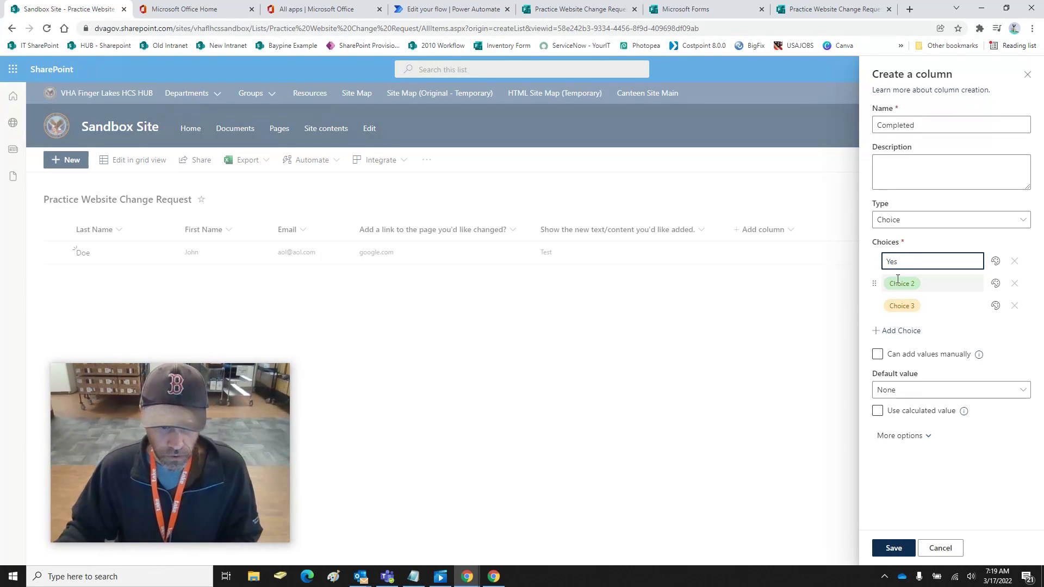
click(888, 282)
text(No)
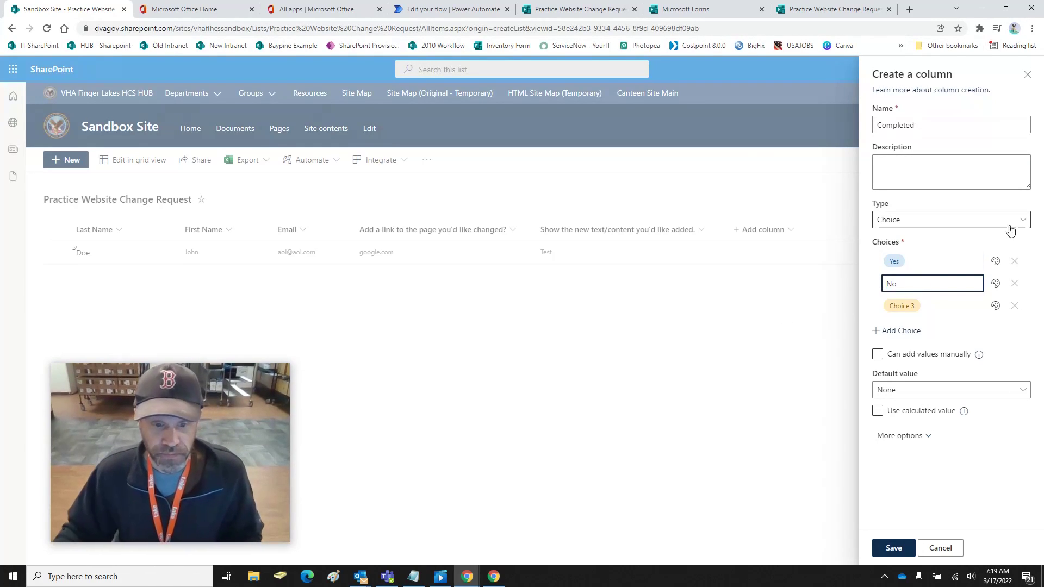
click(1015, 306)
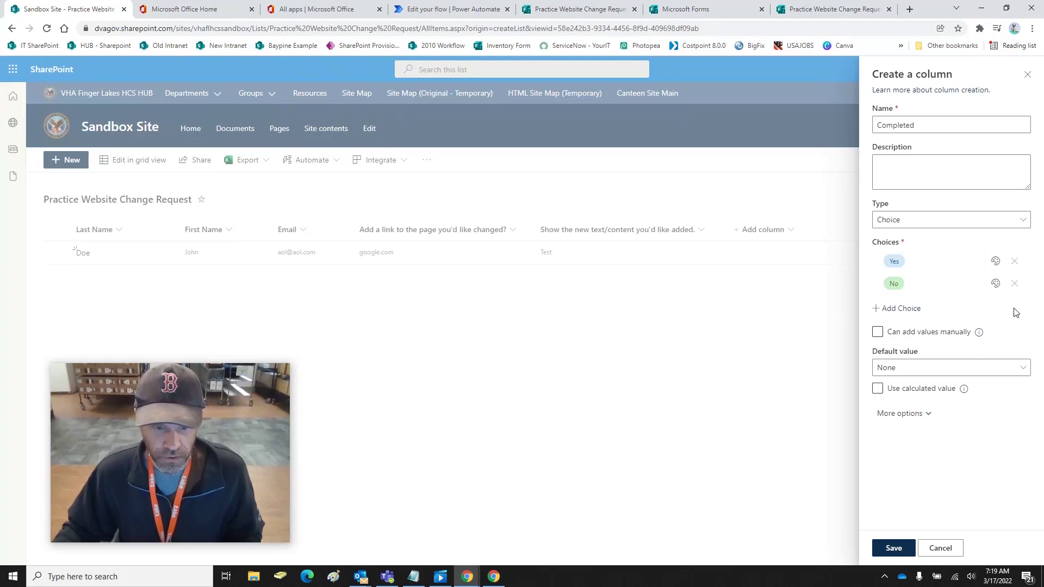
Colour Yes green and No bright red, then save the Completed column
click(995, 262)
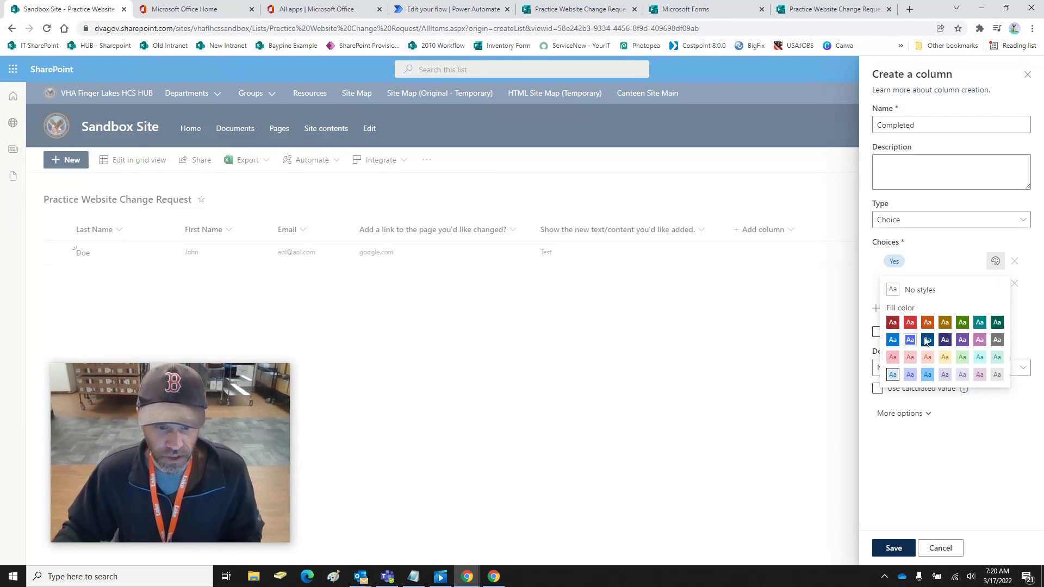
click(962, 323)
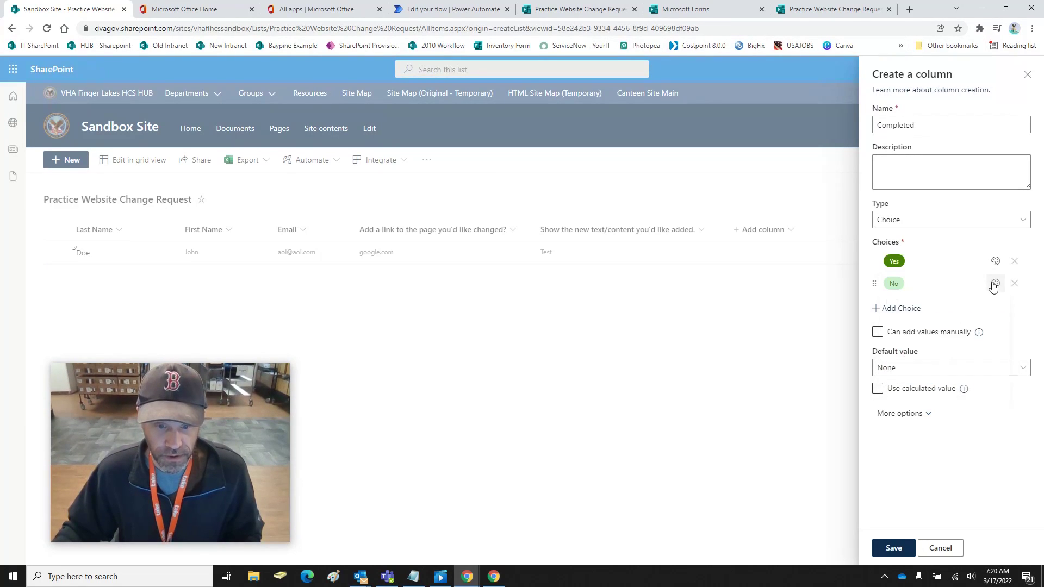
click(995, 284)
click(893, 345)
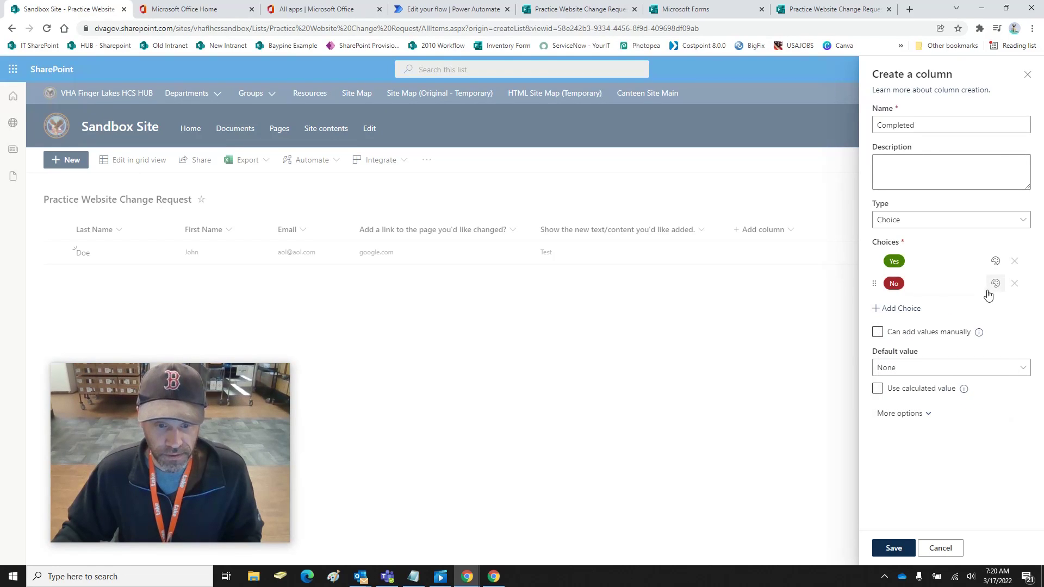
click(995, 284)
click(911, 347)
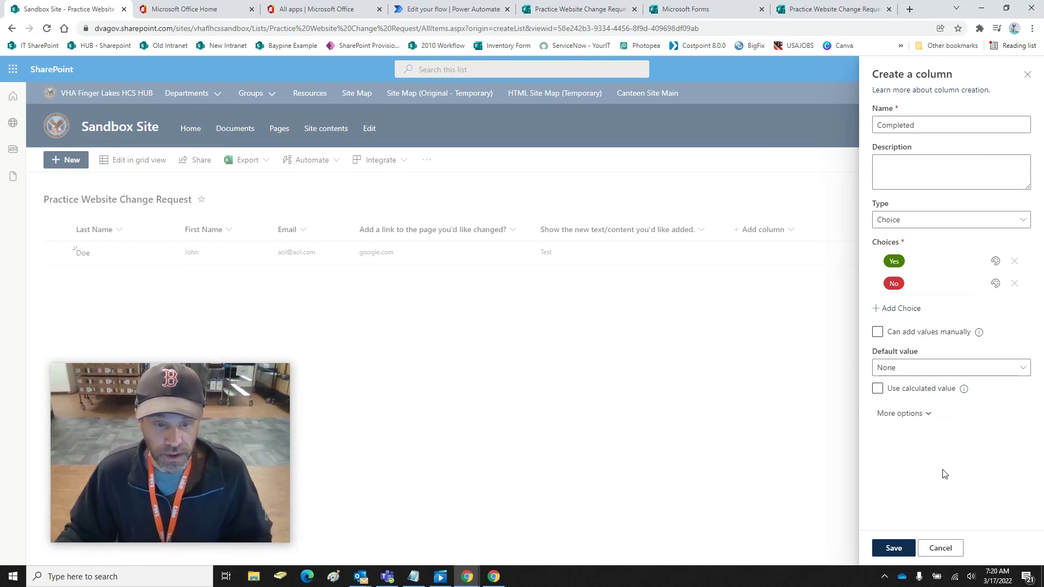
click(893, 548)
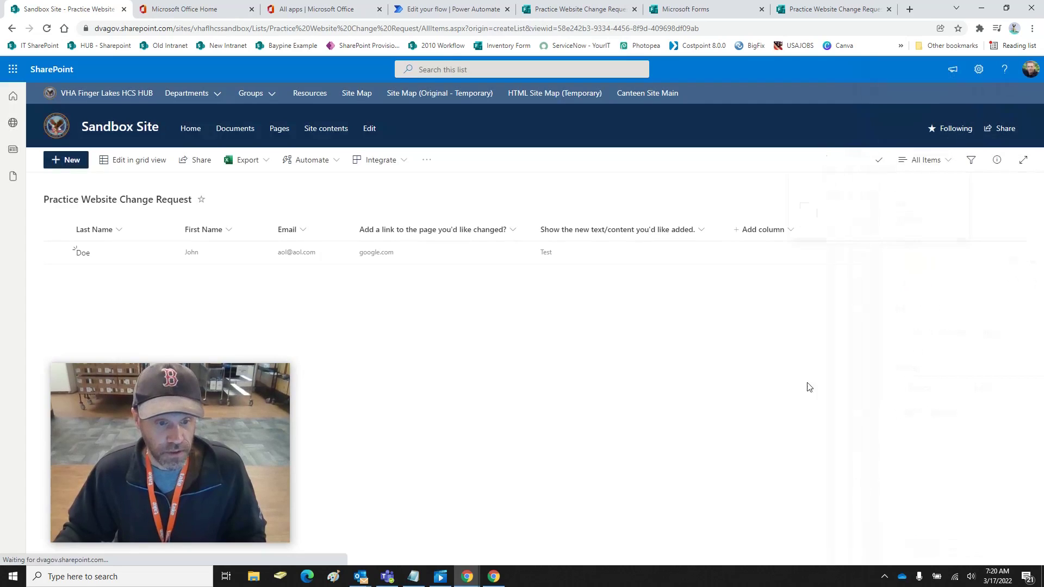
Set the list's only request to Completed = No and close its item panel
double_click(738, 248)
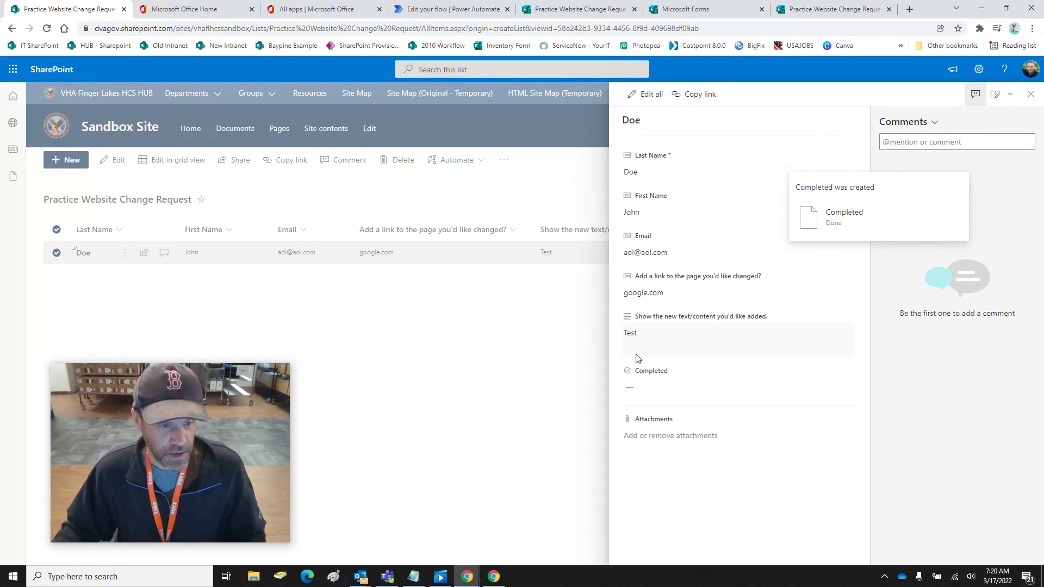
click(649, 385)
click(641, 439)
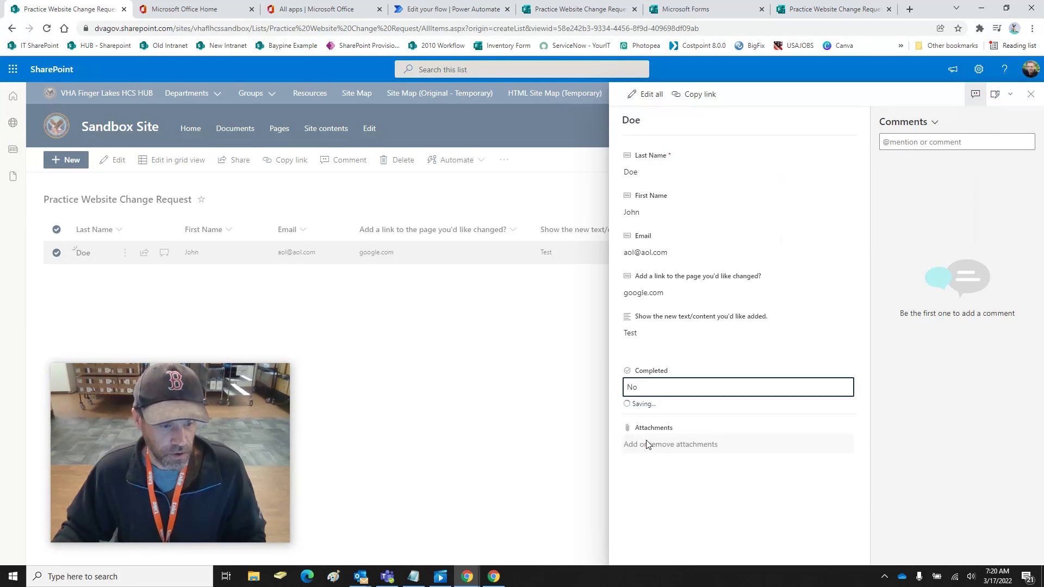
click(547, 425)
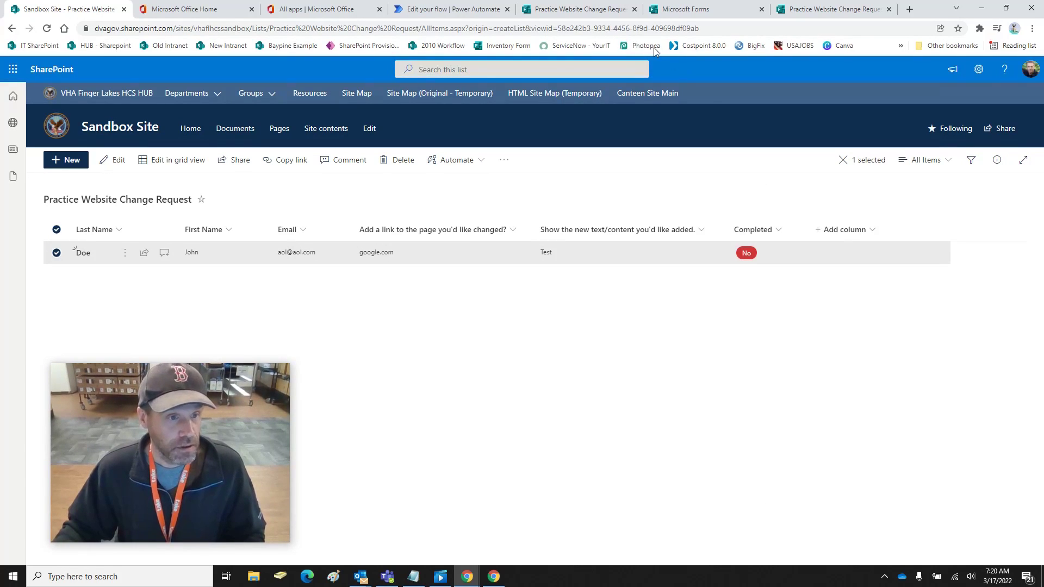
click(609, 10)
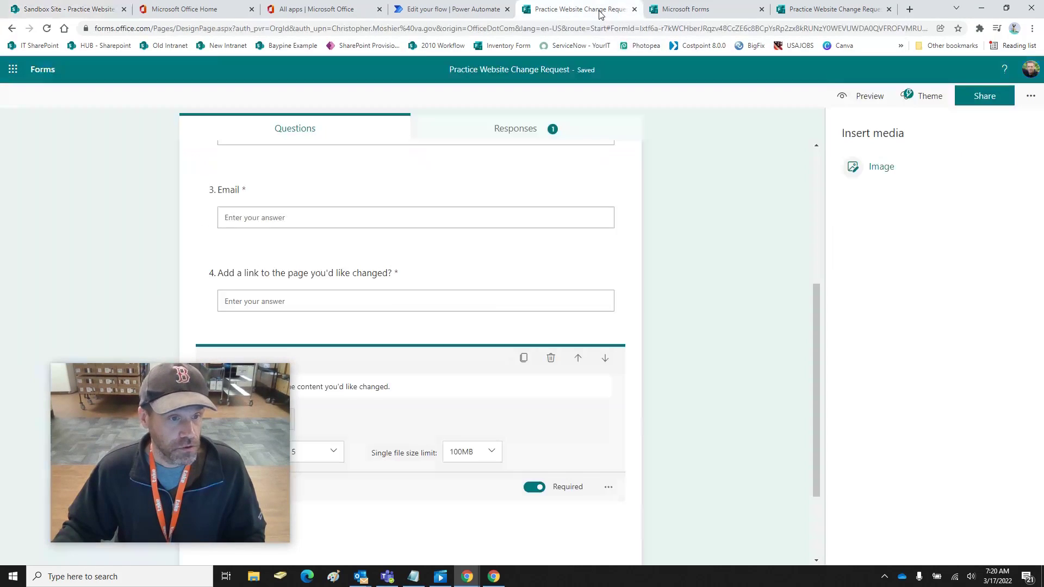
Open the form's Responses summary and scroll to question 5's uploaded picture
click(704, 13)
click(777, 14)
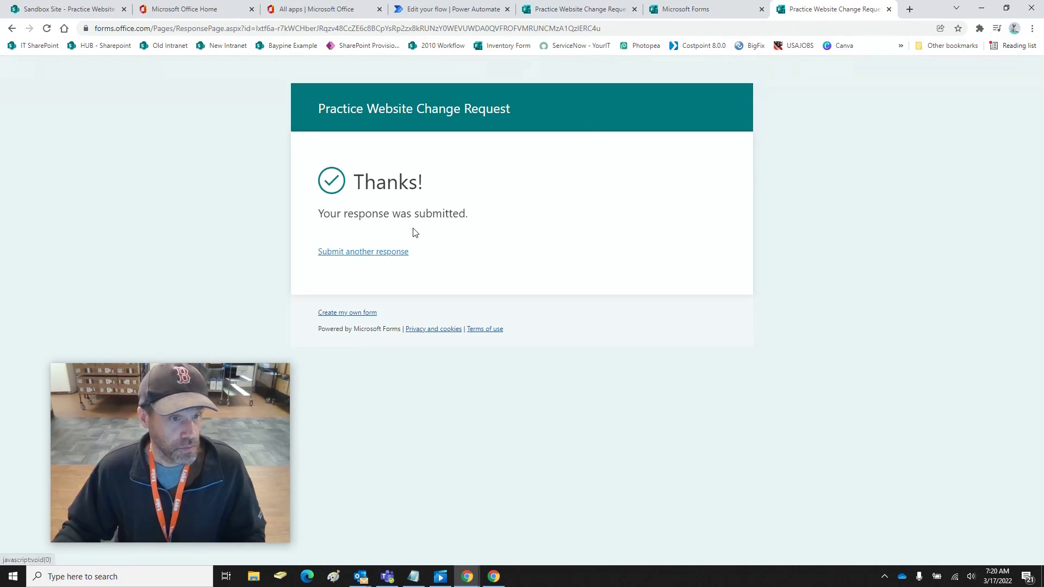
click(565, 11)
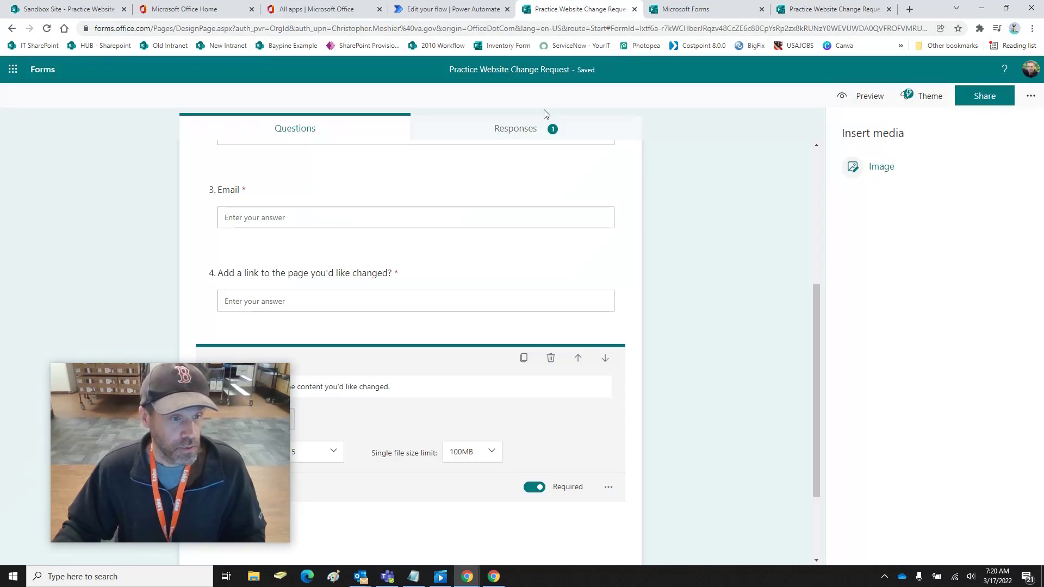
click(520, 137)
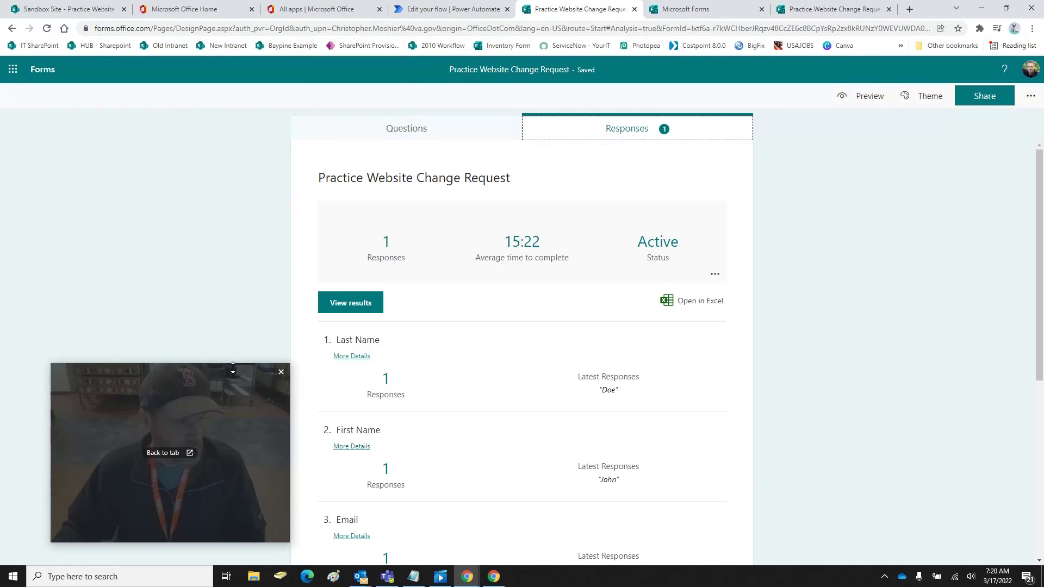
drag(230, 381, 202, 378)
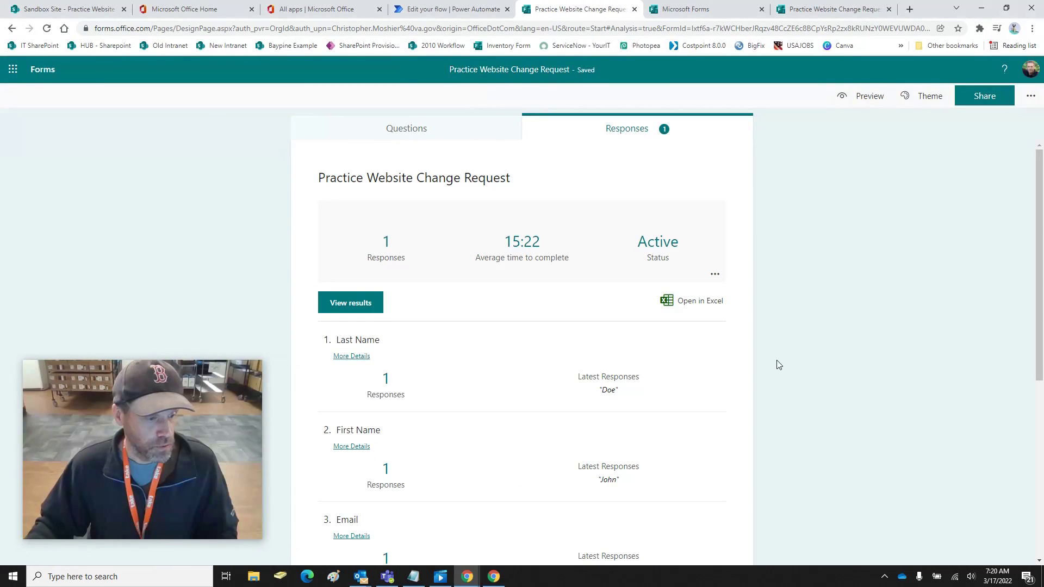
scroll(778, 359, down, 5)
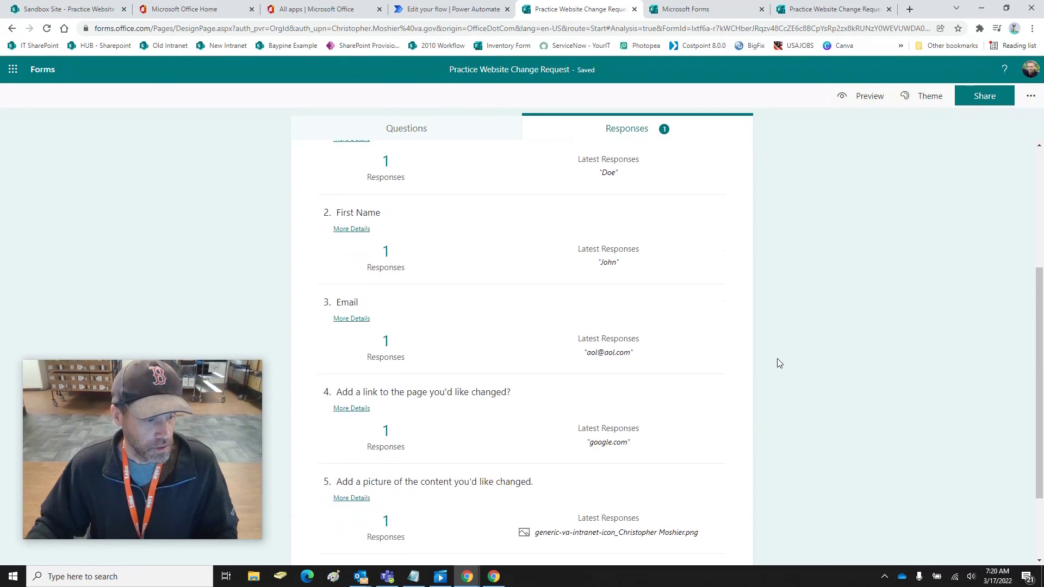
scroll(777, 359, down, 1)
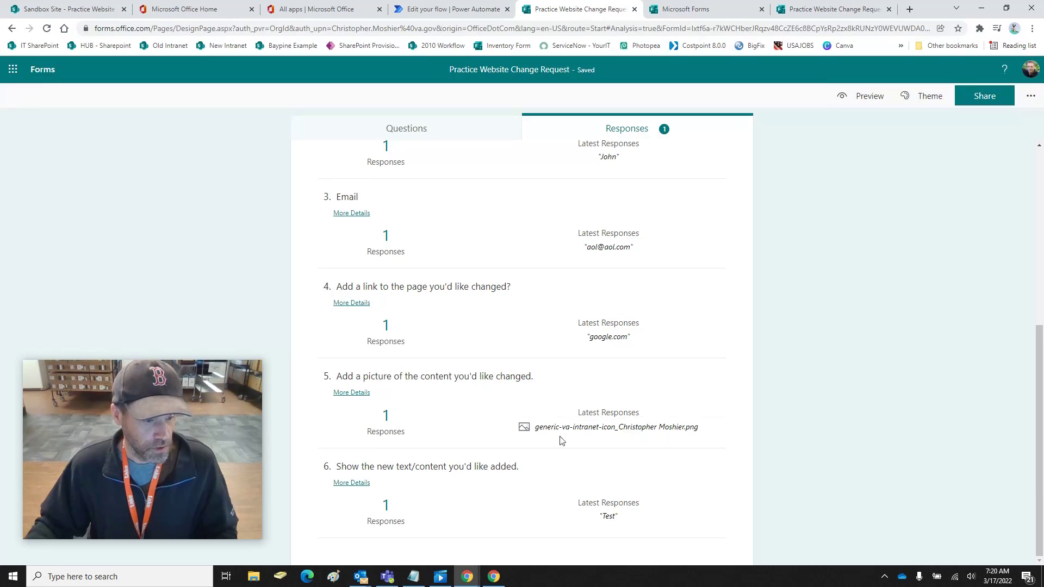
drag(700, 430, 537, 435)
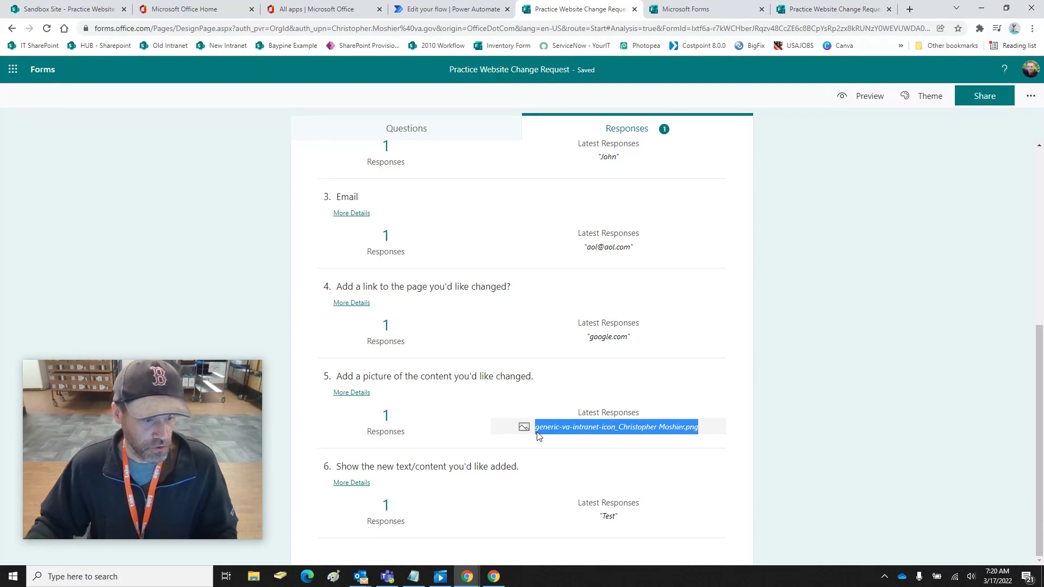
click(354, 393)
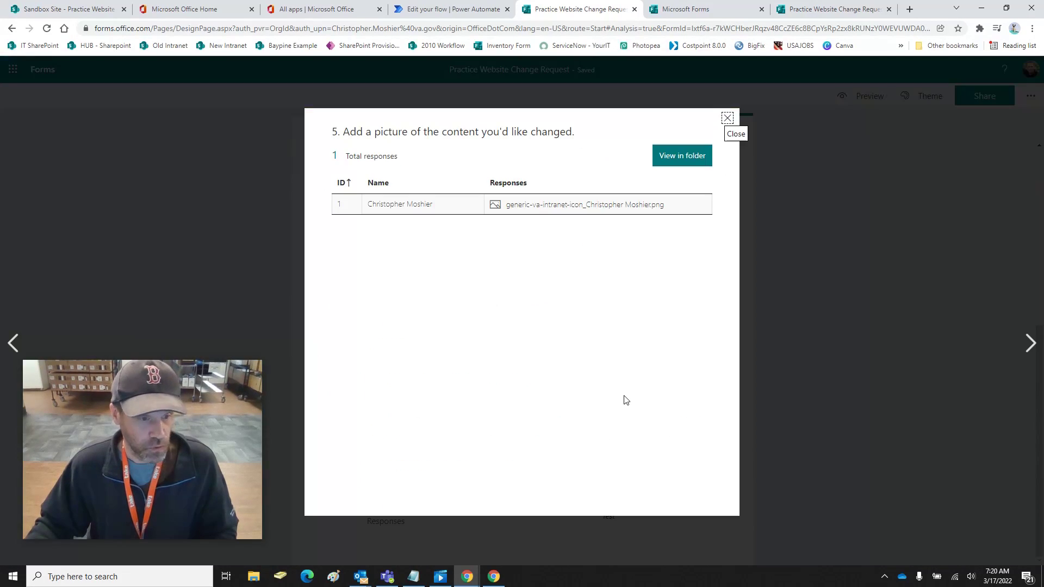
click(509, 209)
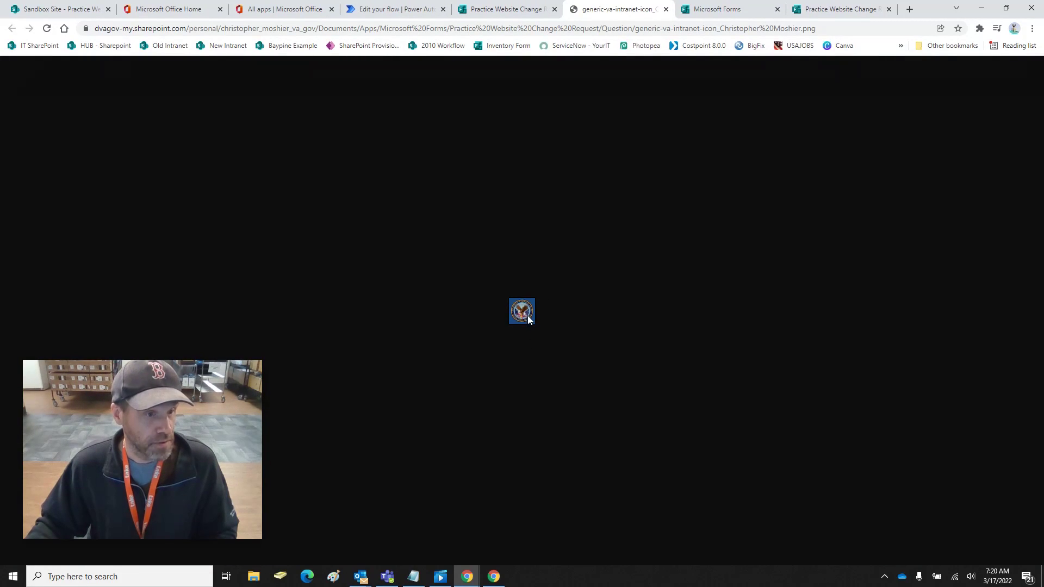
right_click(521, 315)
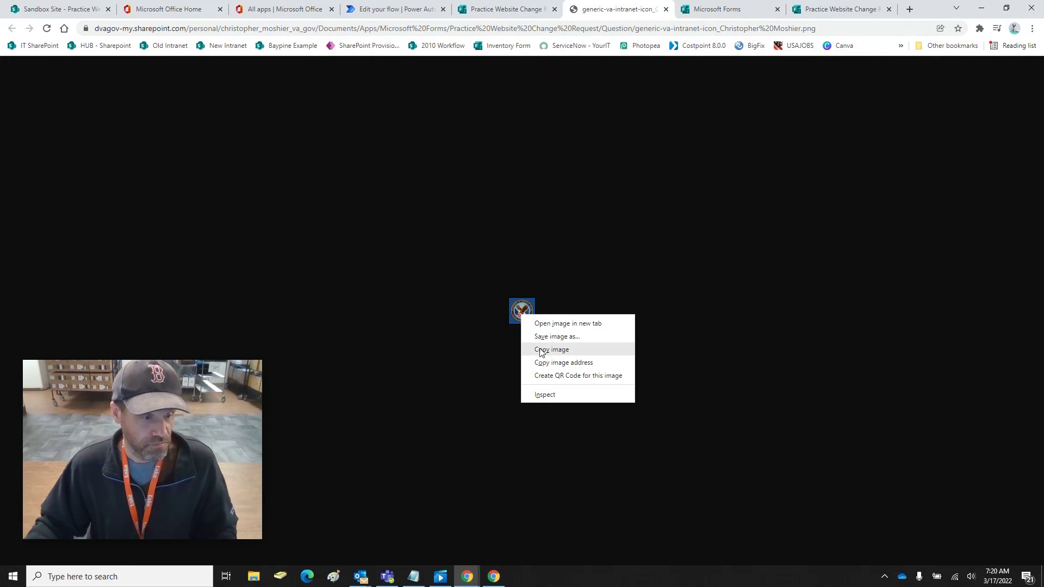
click(503, 11)
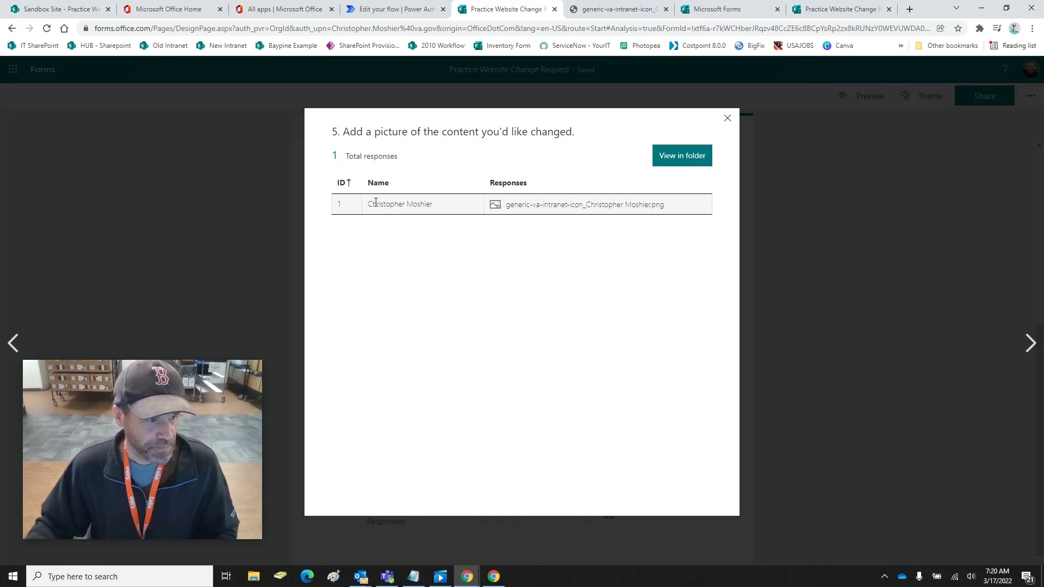
Browse the OneDrive Question folder holding the uploaded icon, then return to the Sandbox Site list
click(682, 156)
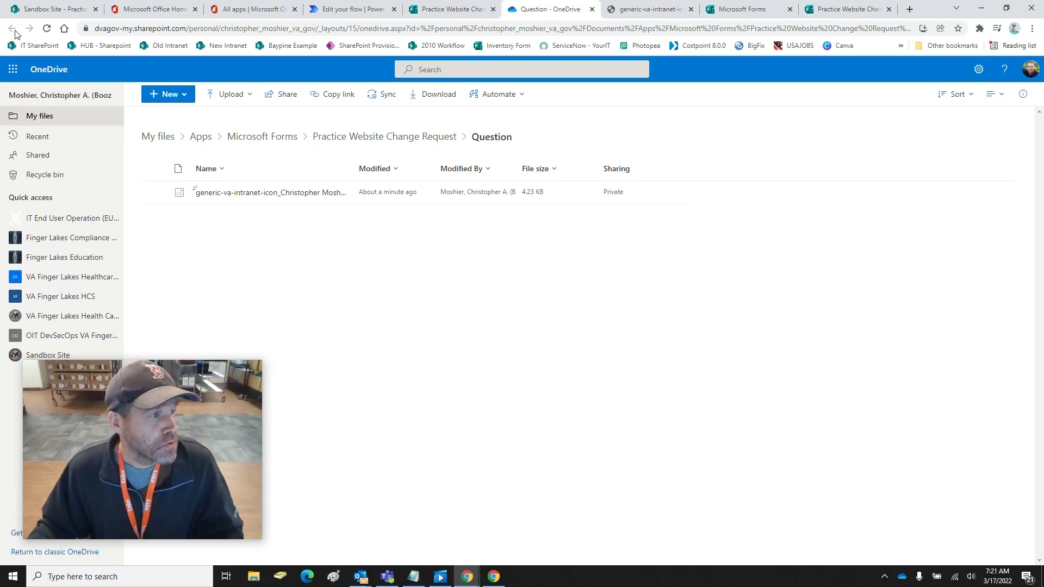
click(47, 9)
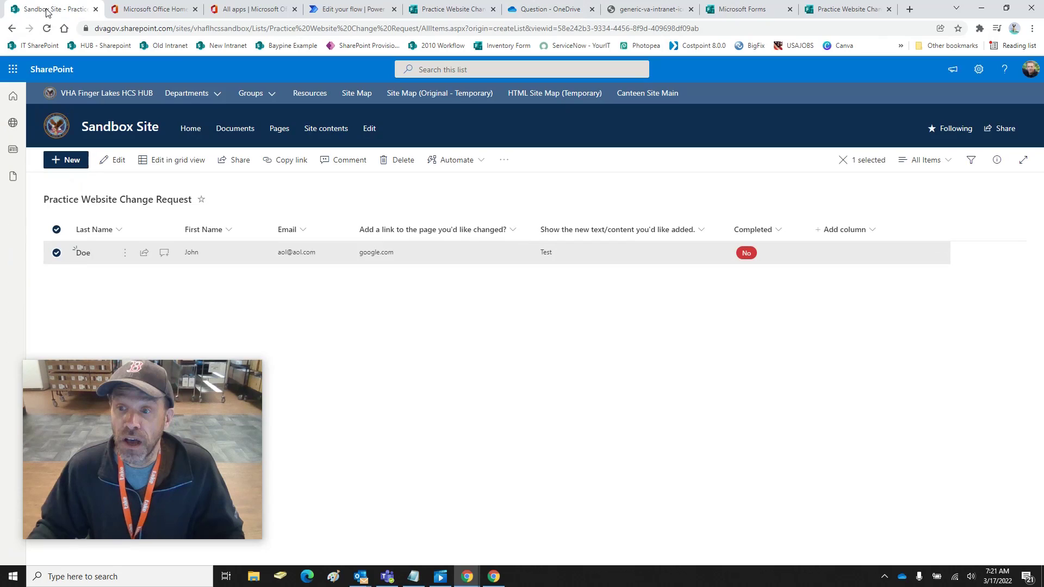